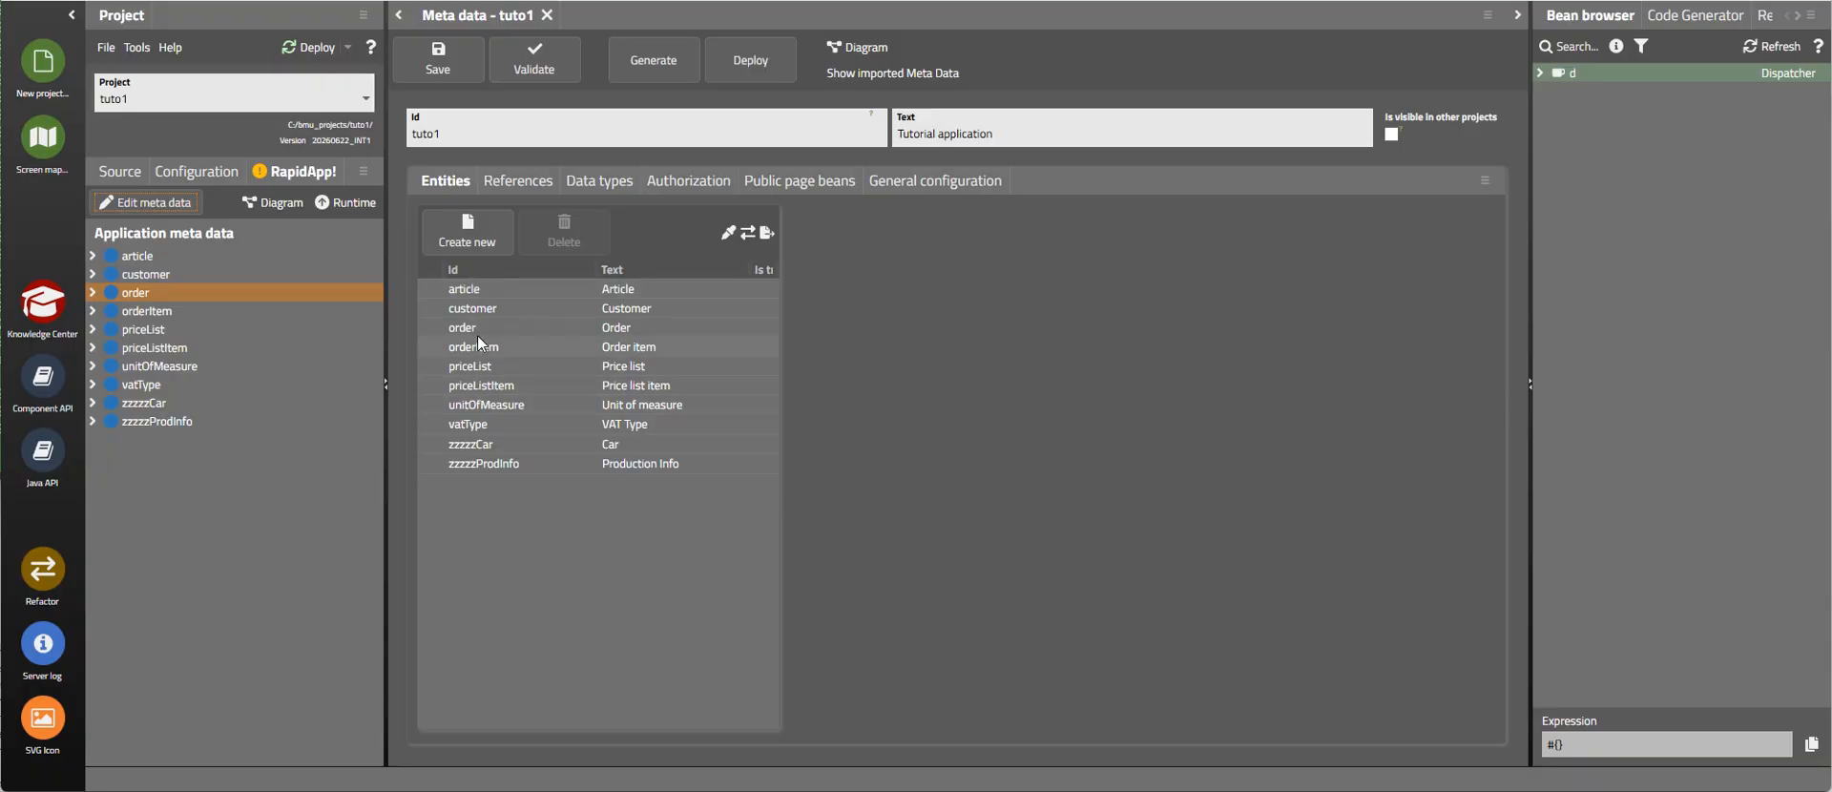
Step: Examine the properties of the order, orderItem and article entities in the tuto1 meta data
left_click(477, 329)
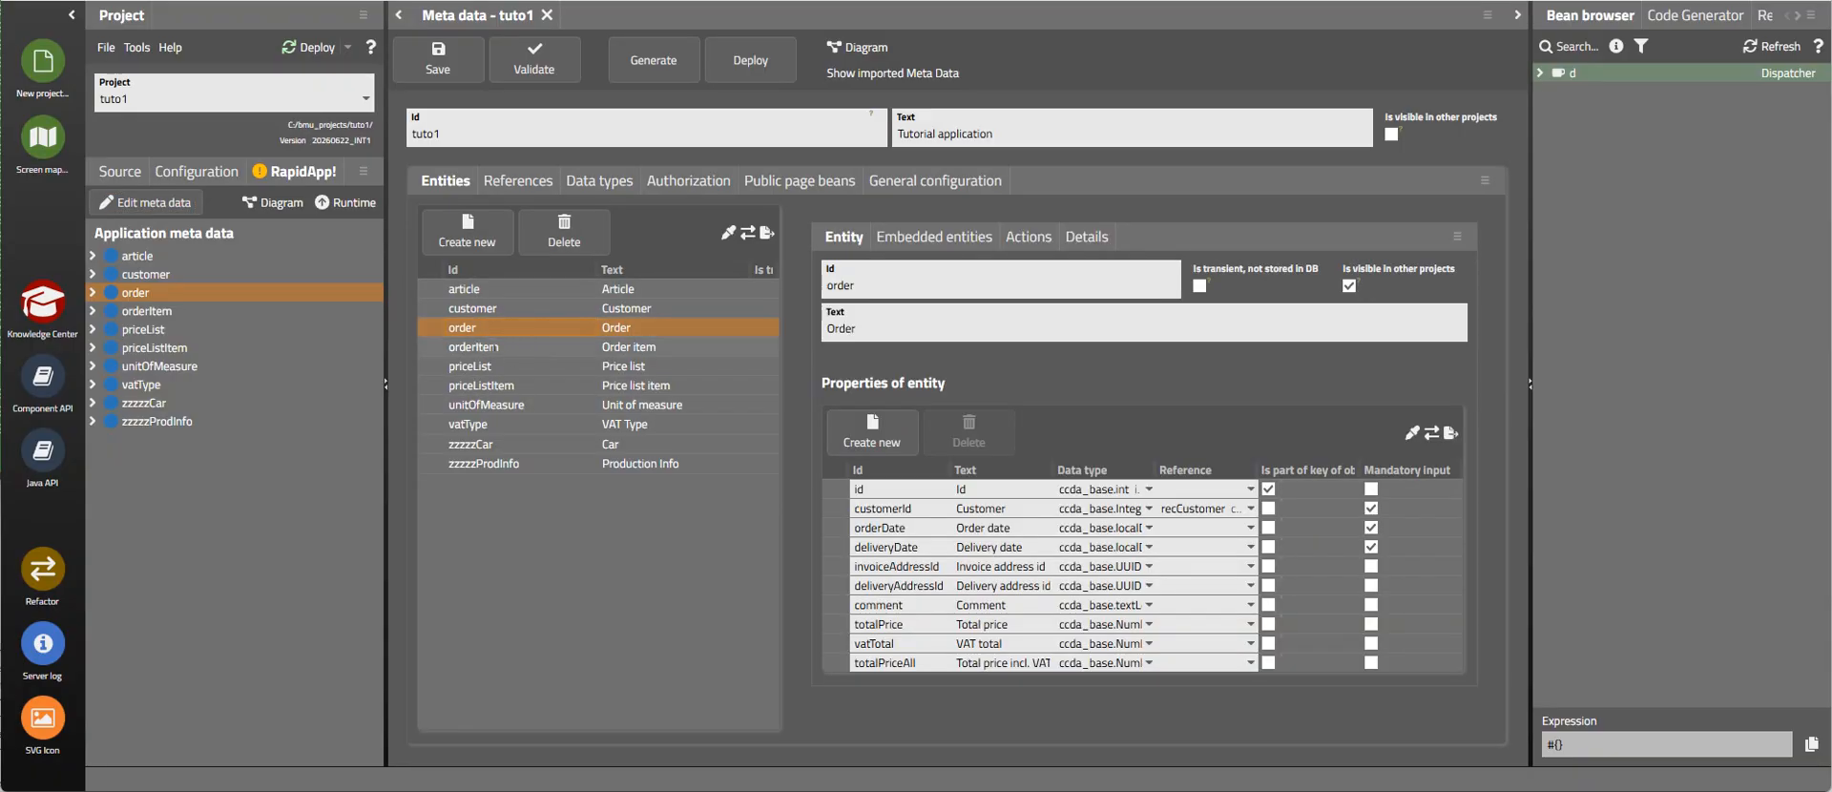
left_click(504, 345)
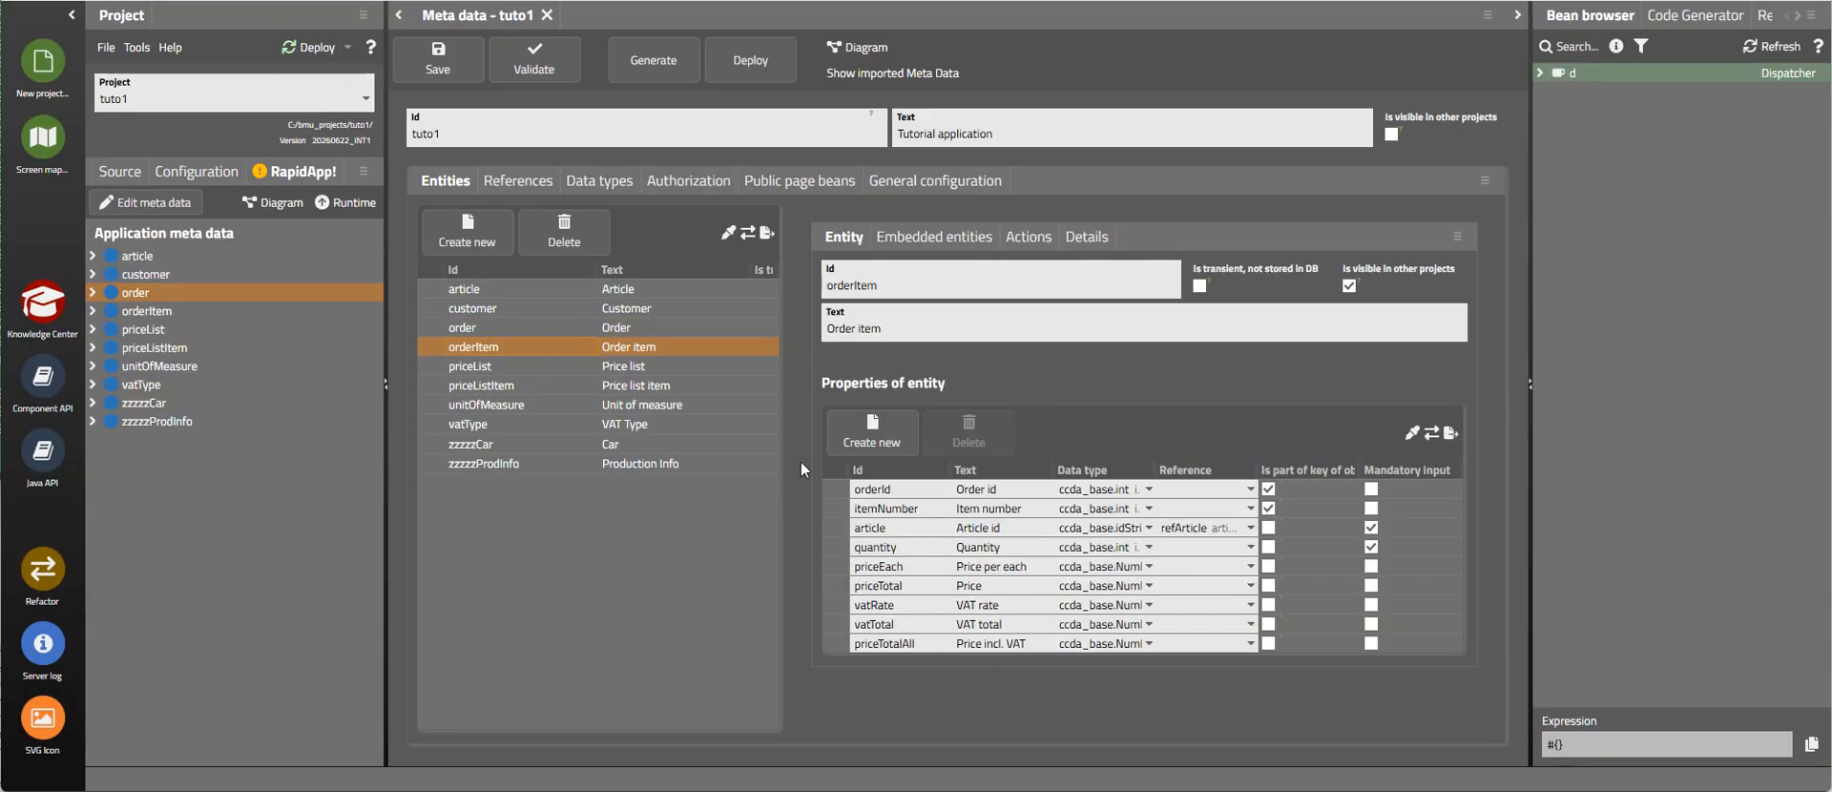
left_click(487, 292)
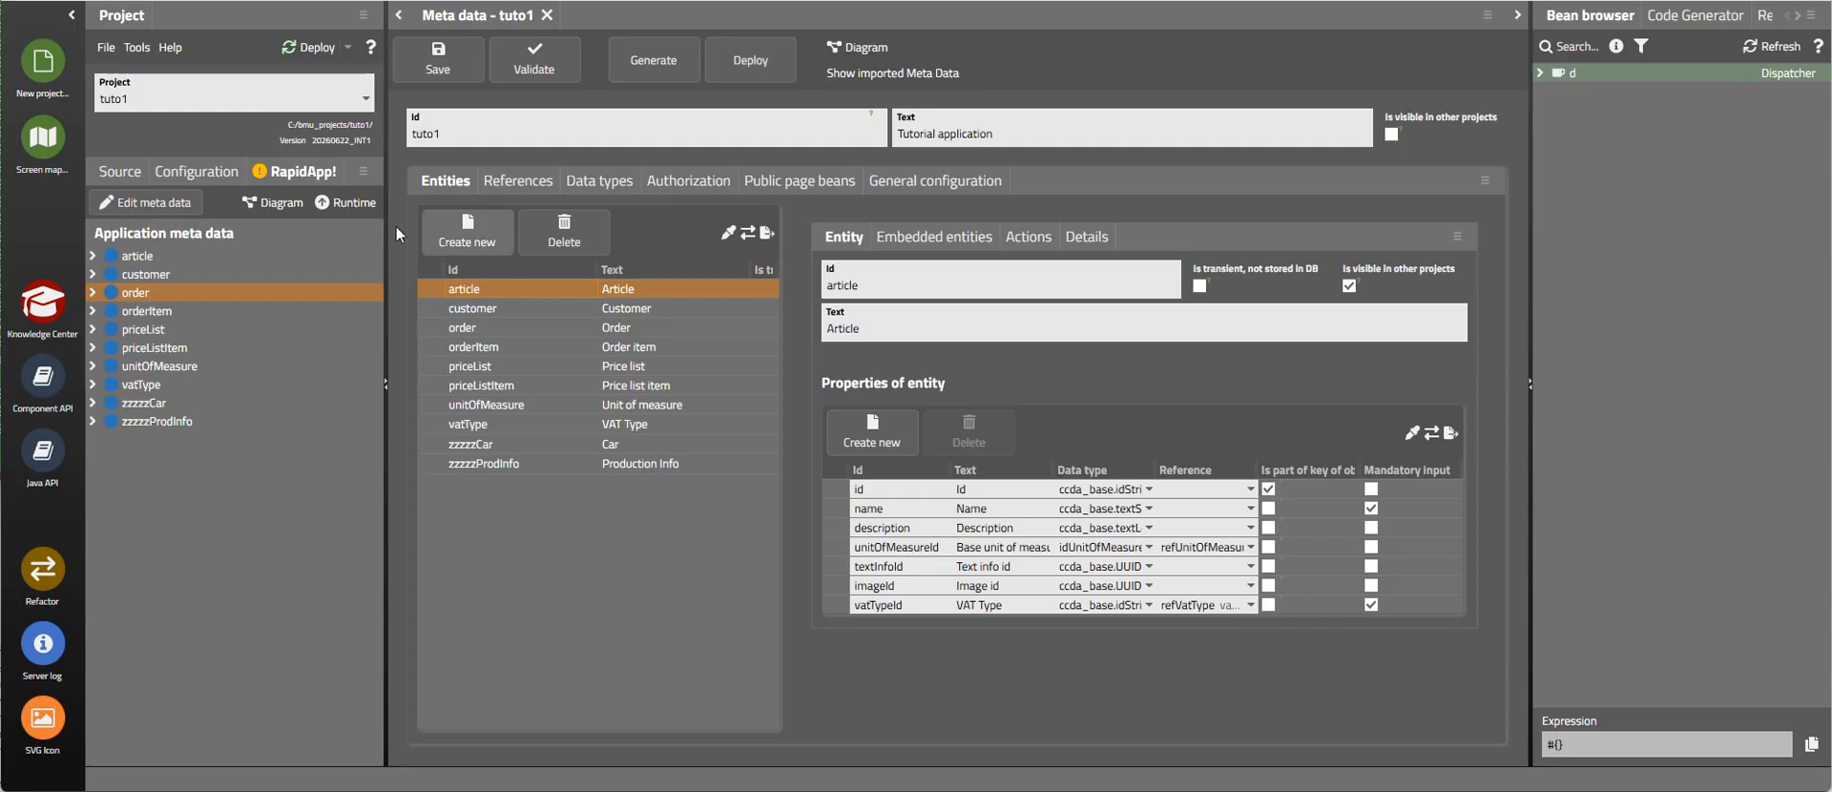
Step: Switch to the running tutorial application and open the Form editor from the eclnt_sjrxml PDF generation functions in the Admin area
left_click(343, 205)
left_click(348, 227)
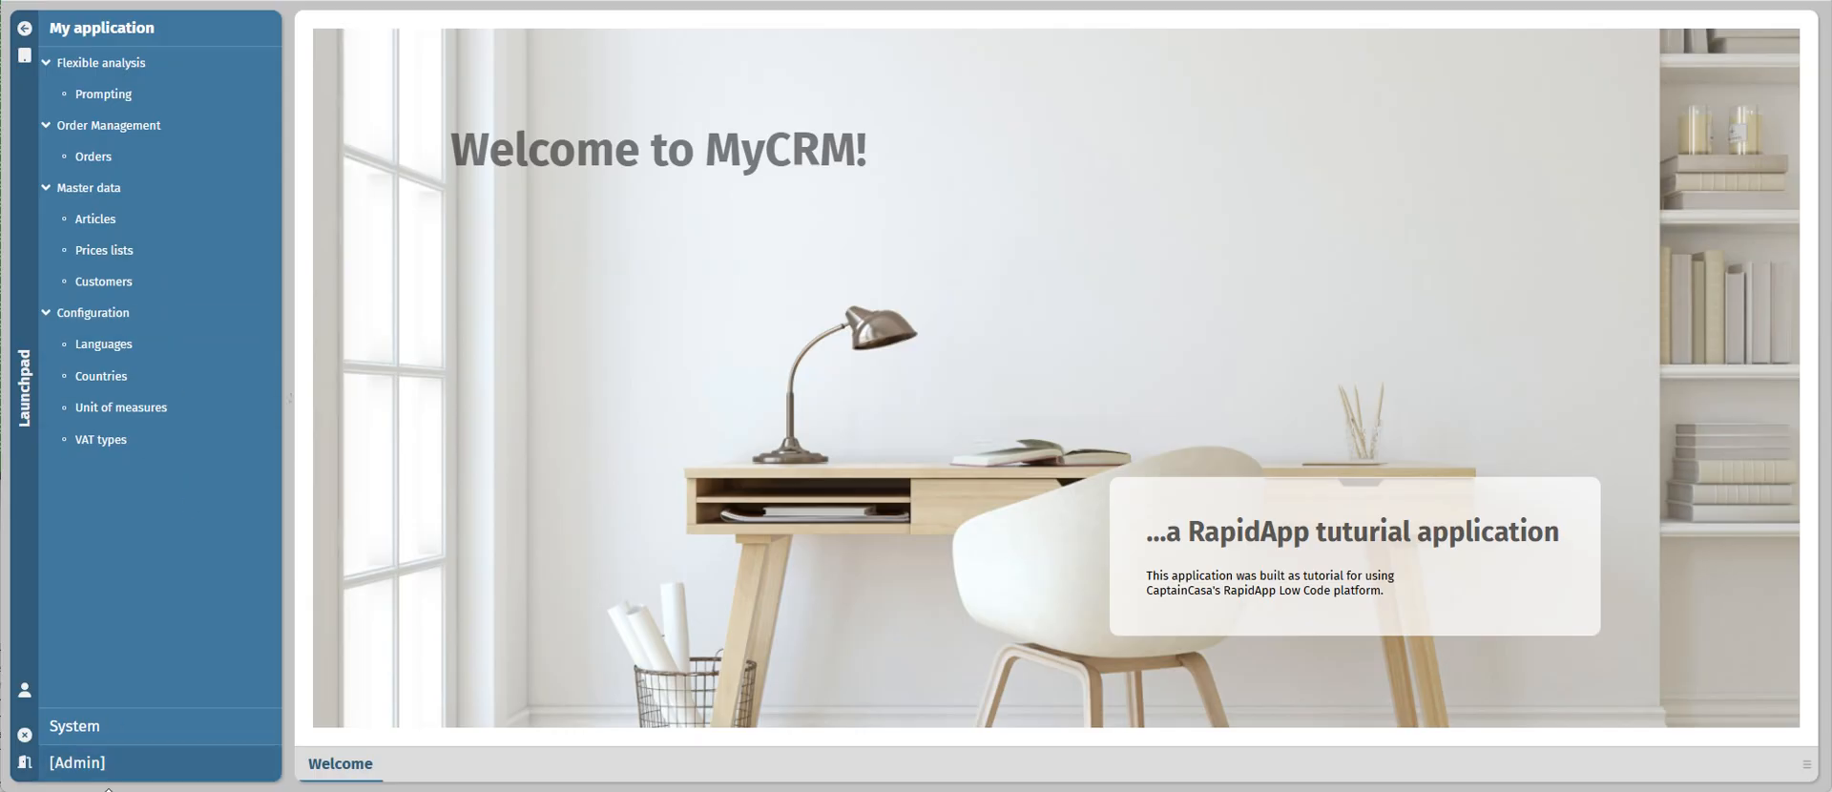
left_click(82, 763)
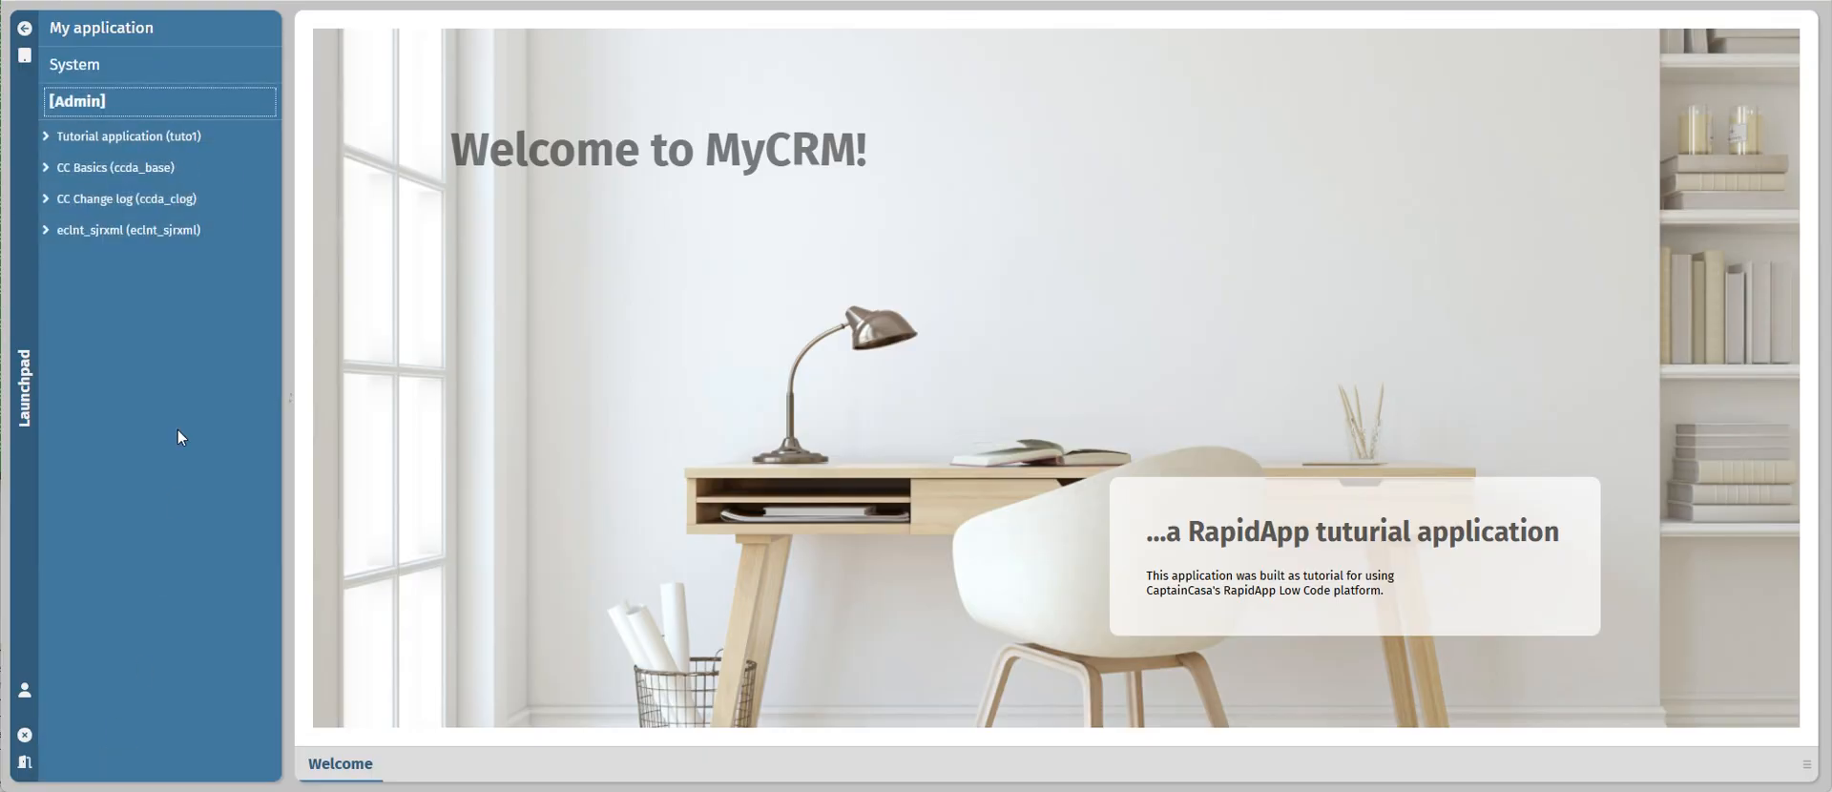
left_click(63, 233)
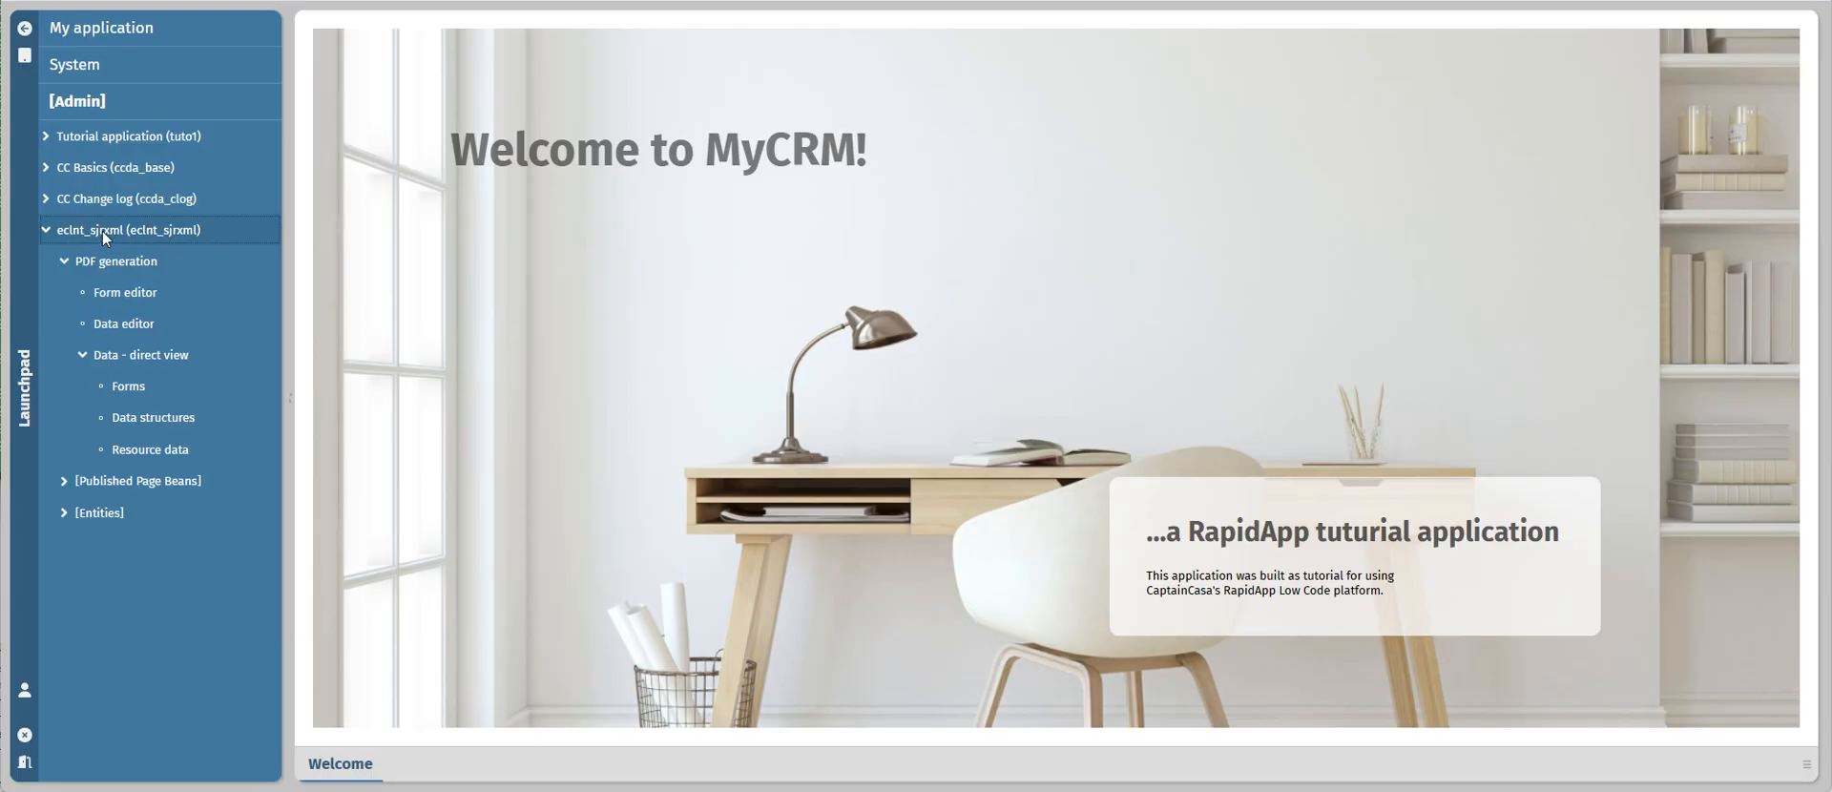
left_click(119, 295)
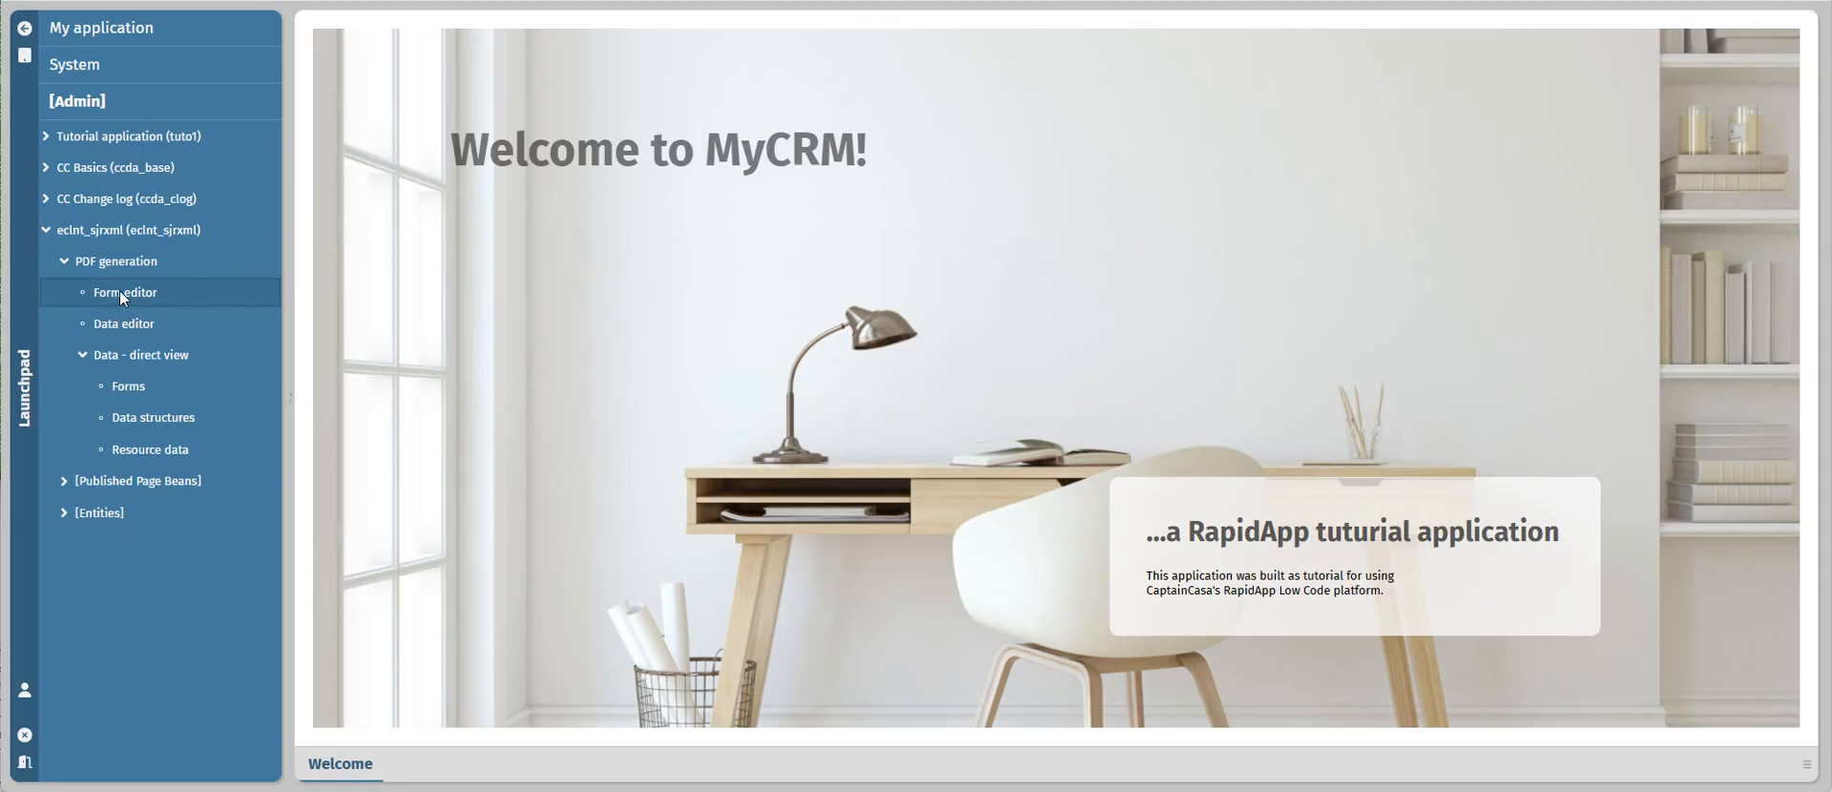
left_click(121, 296)
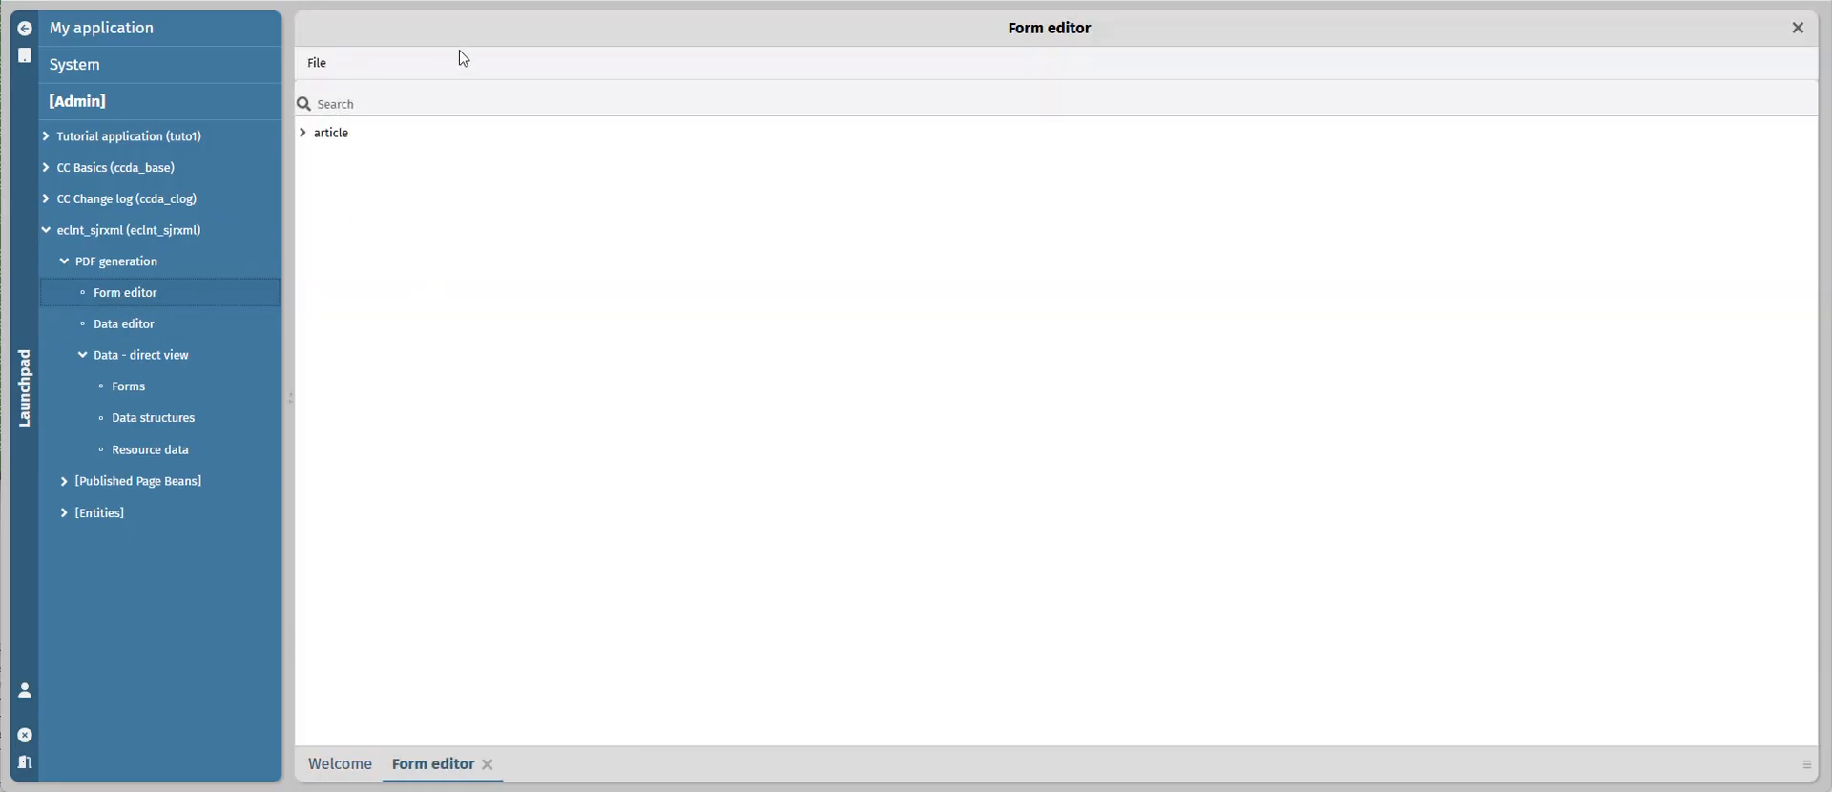
Step: Start a new form with the id order01 and the name Order 01
left_click(303, 136)
left_click(304, 136)
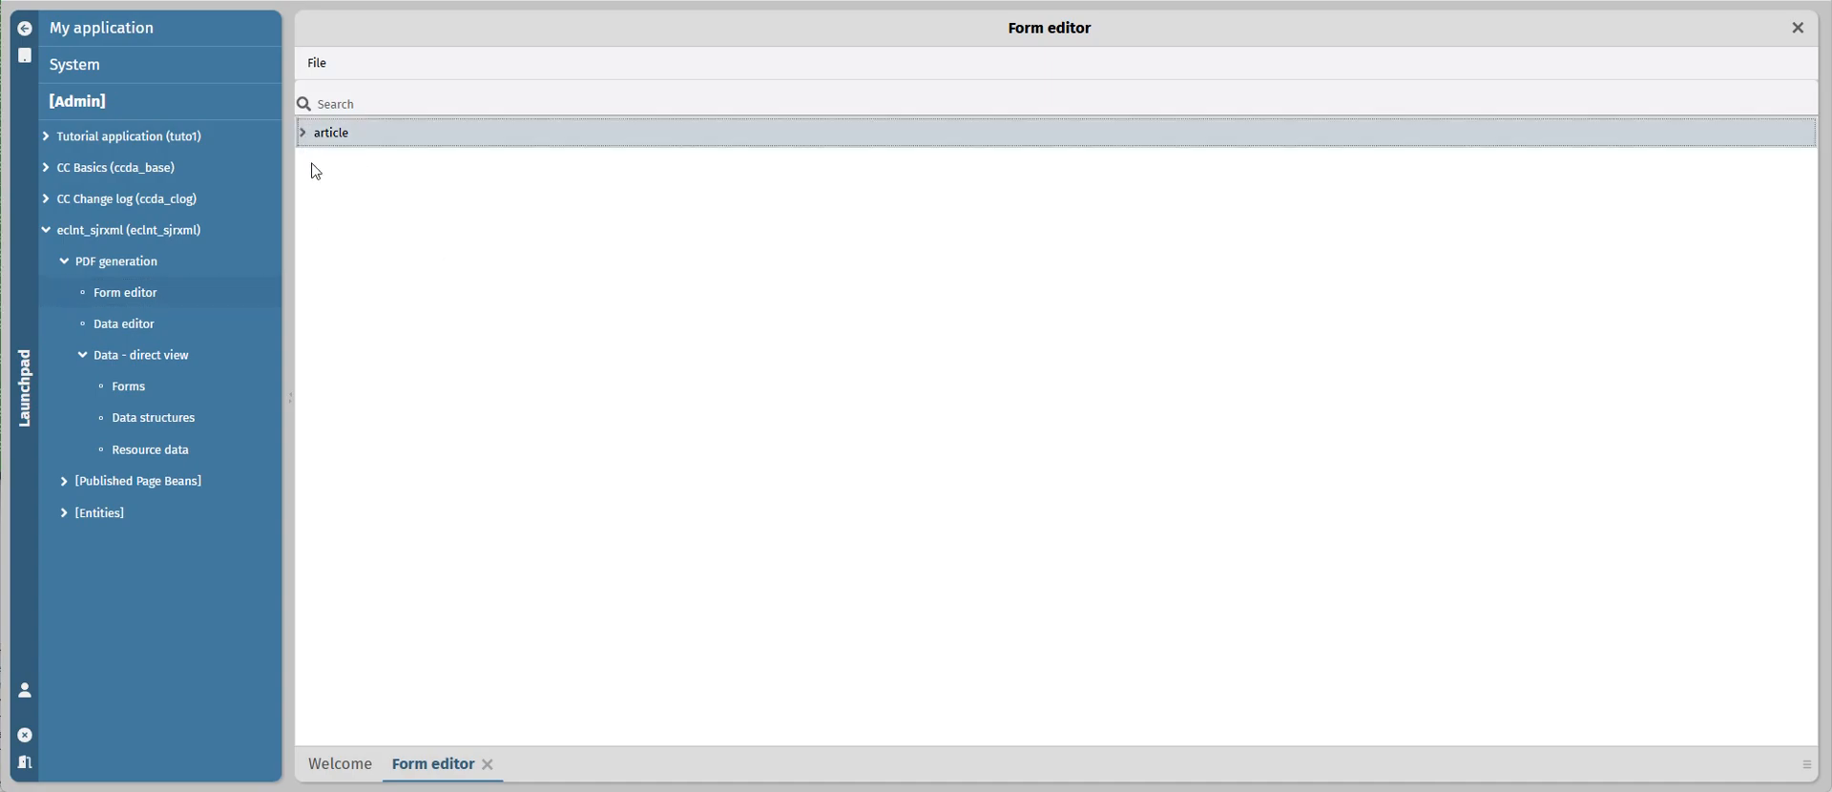
right_click(385, 206)
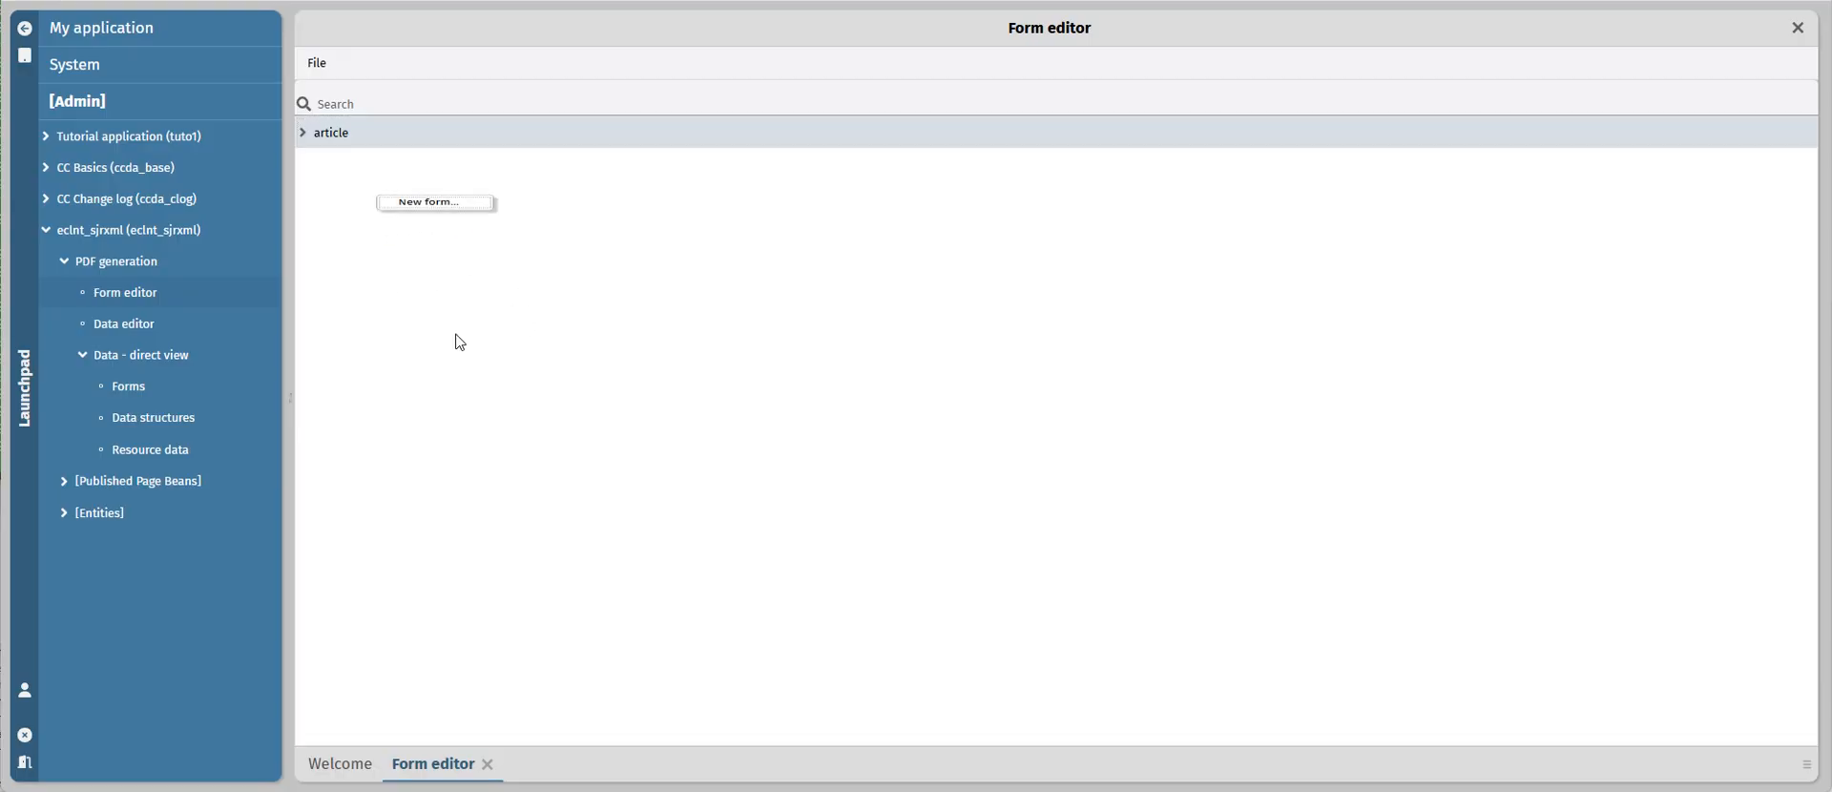
left_click(433, 217)
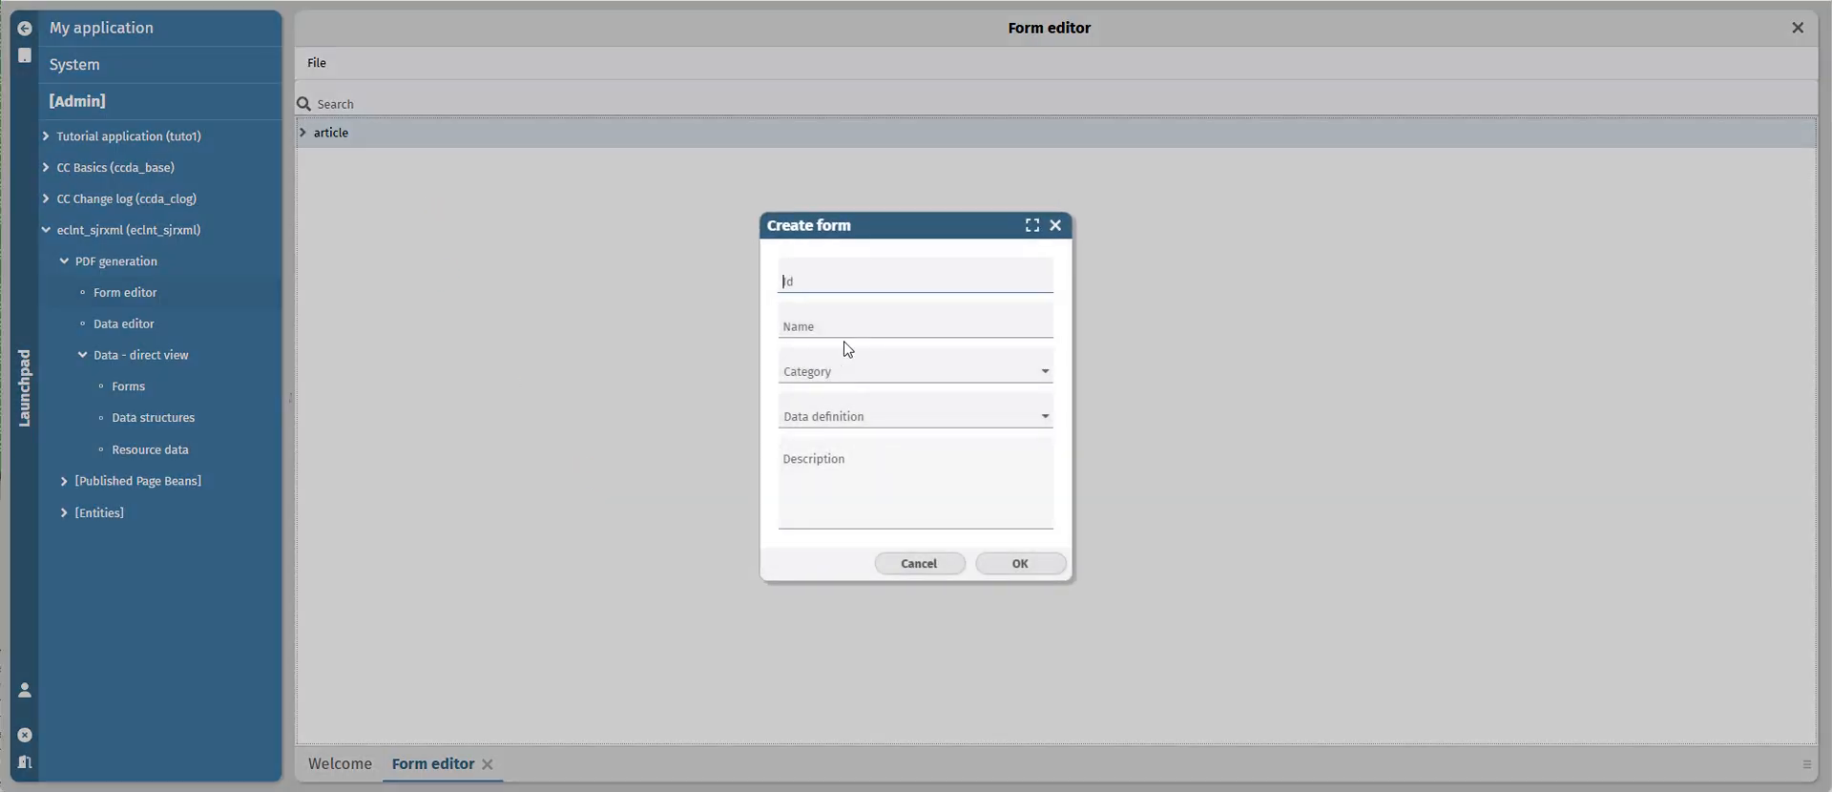
type("order01")
key("Tab")
type("O")
key("Tab")
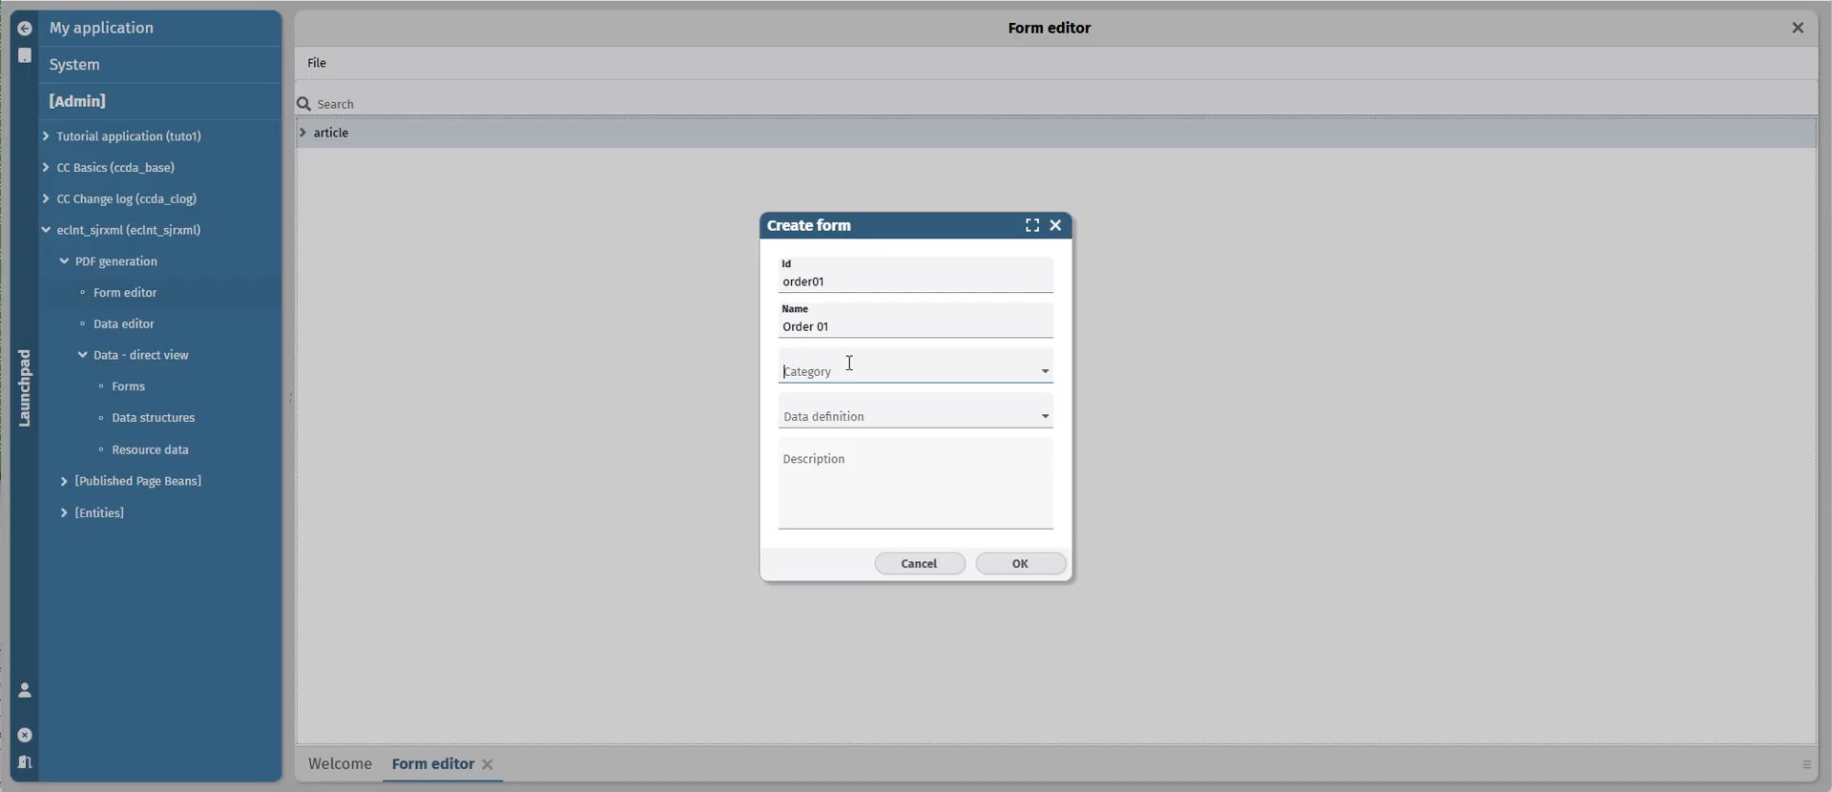
Step: Set the new form's category and data definition to order, describe it as Order 01, and create it
type("order")
left_click(843, 421)
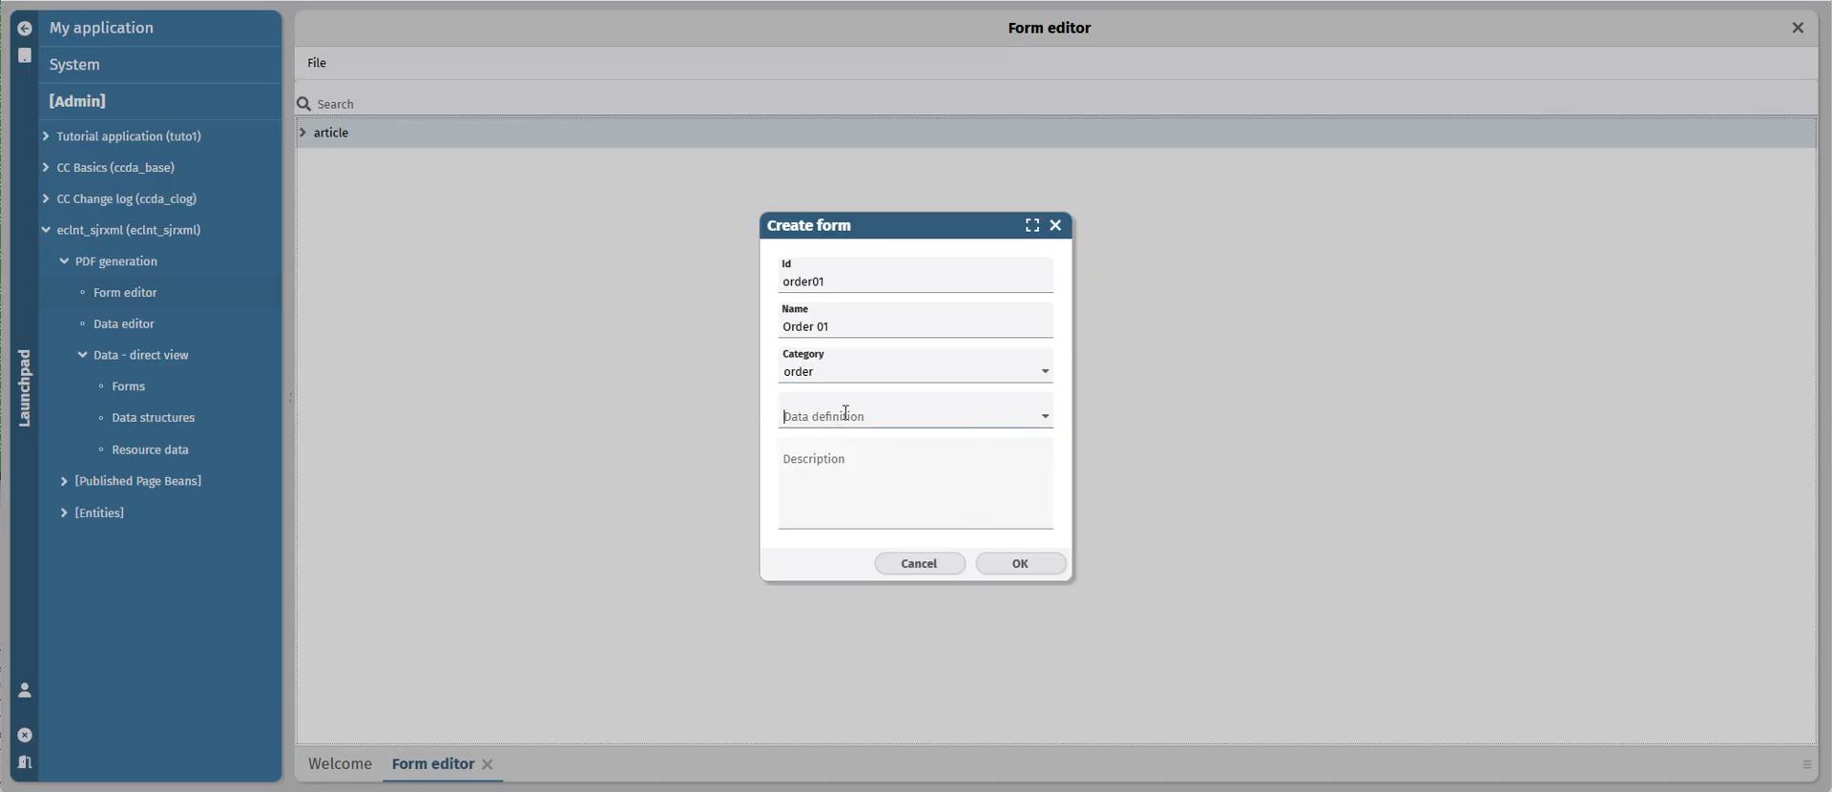
type("order")
left_click(803, 460)
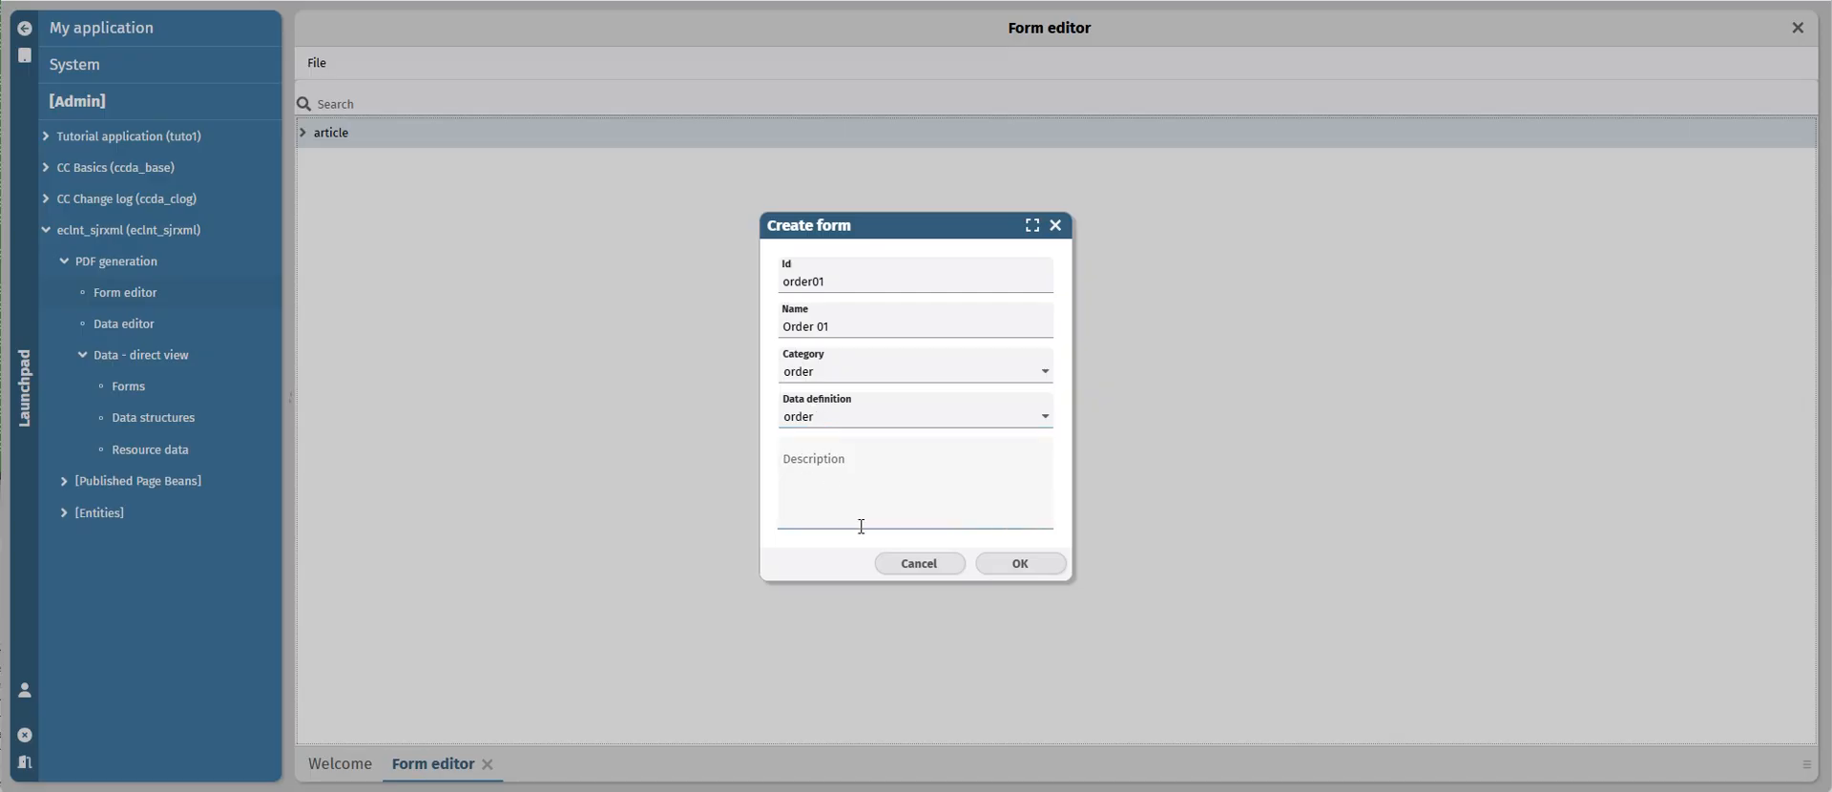
type("Order 01")
left_click(1017, 564)
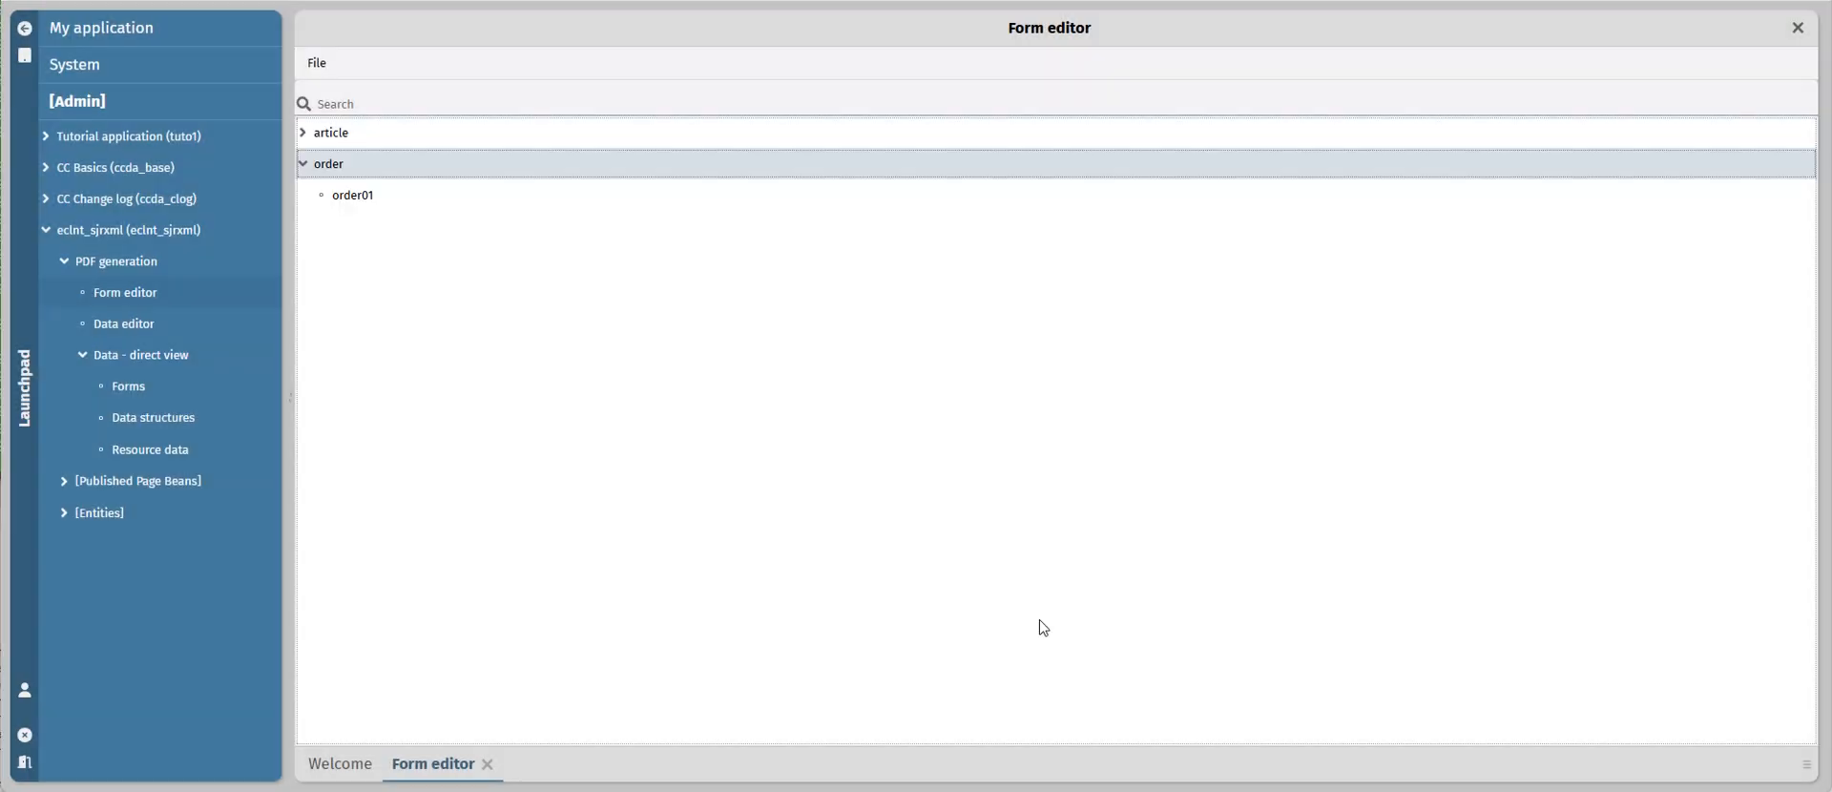
Step: Open the order01 form for editing and examine its title, header, body, footer and background areas
double_click(353, 197)
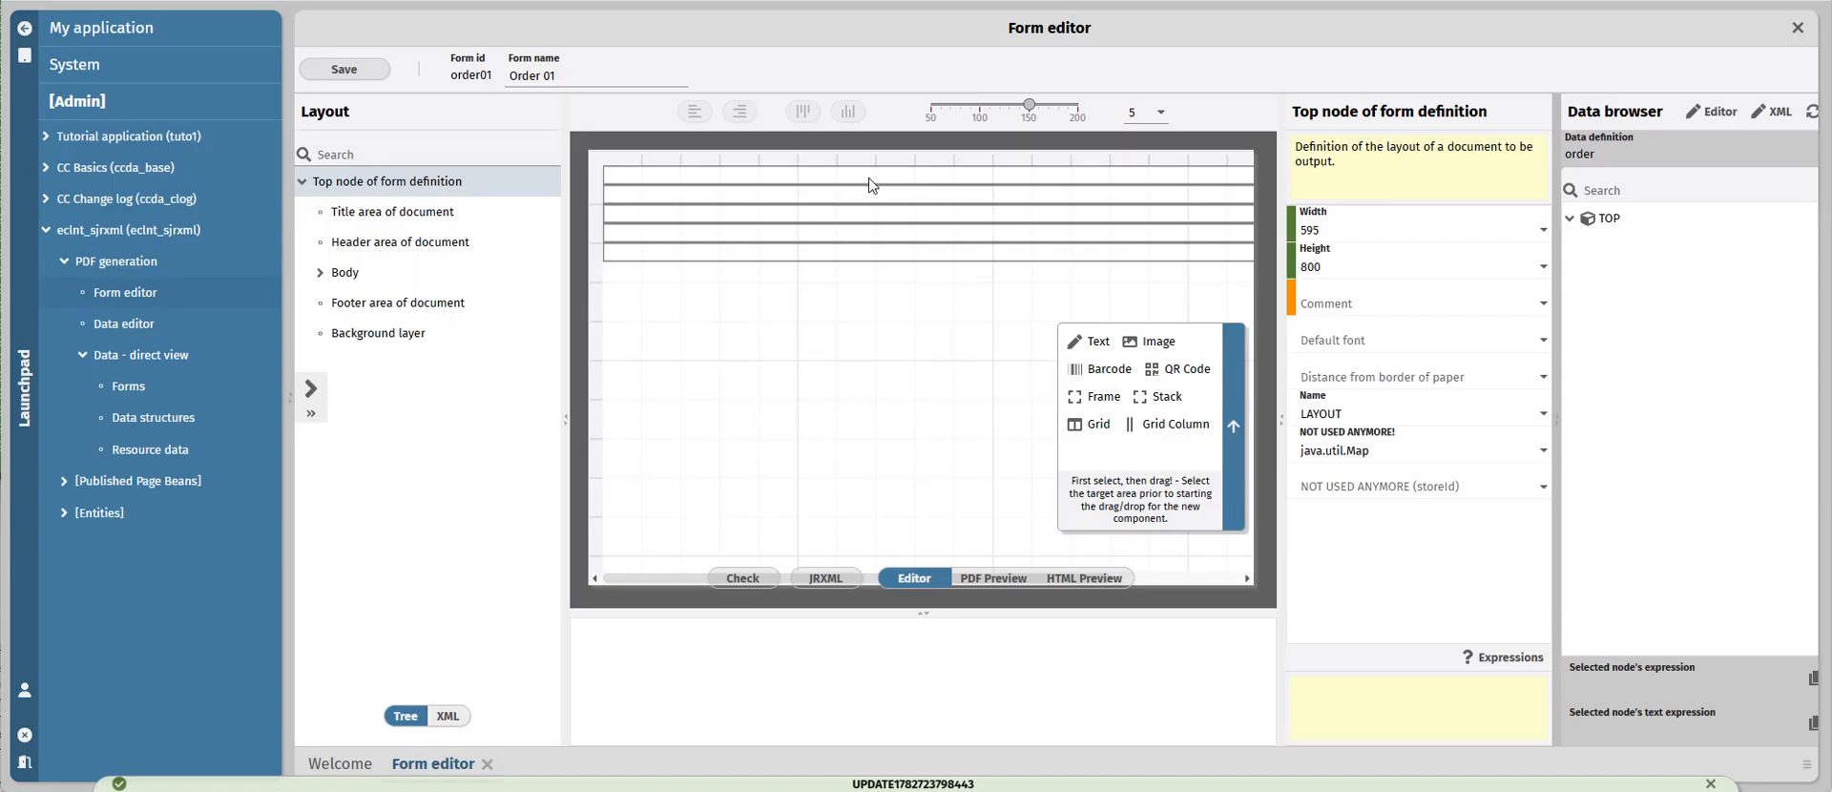
left_click(363, 223)
left_click(359, 244)
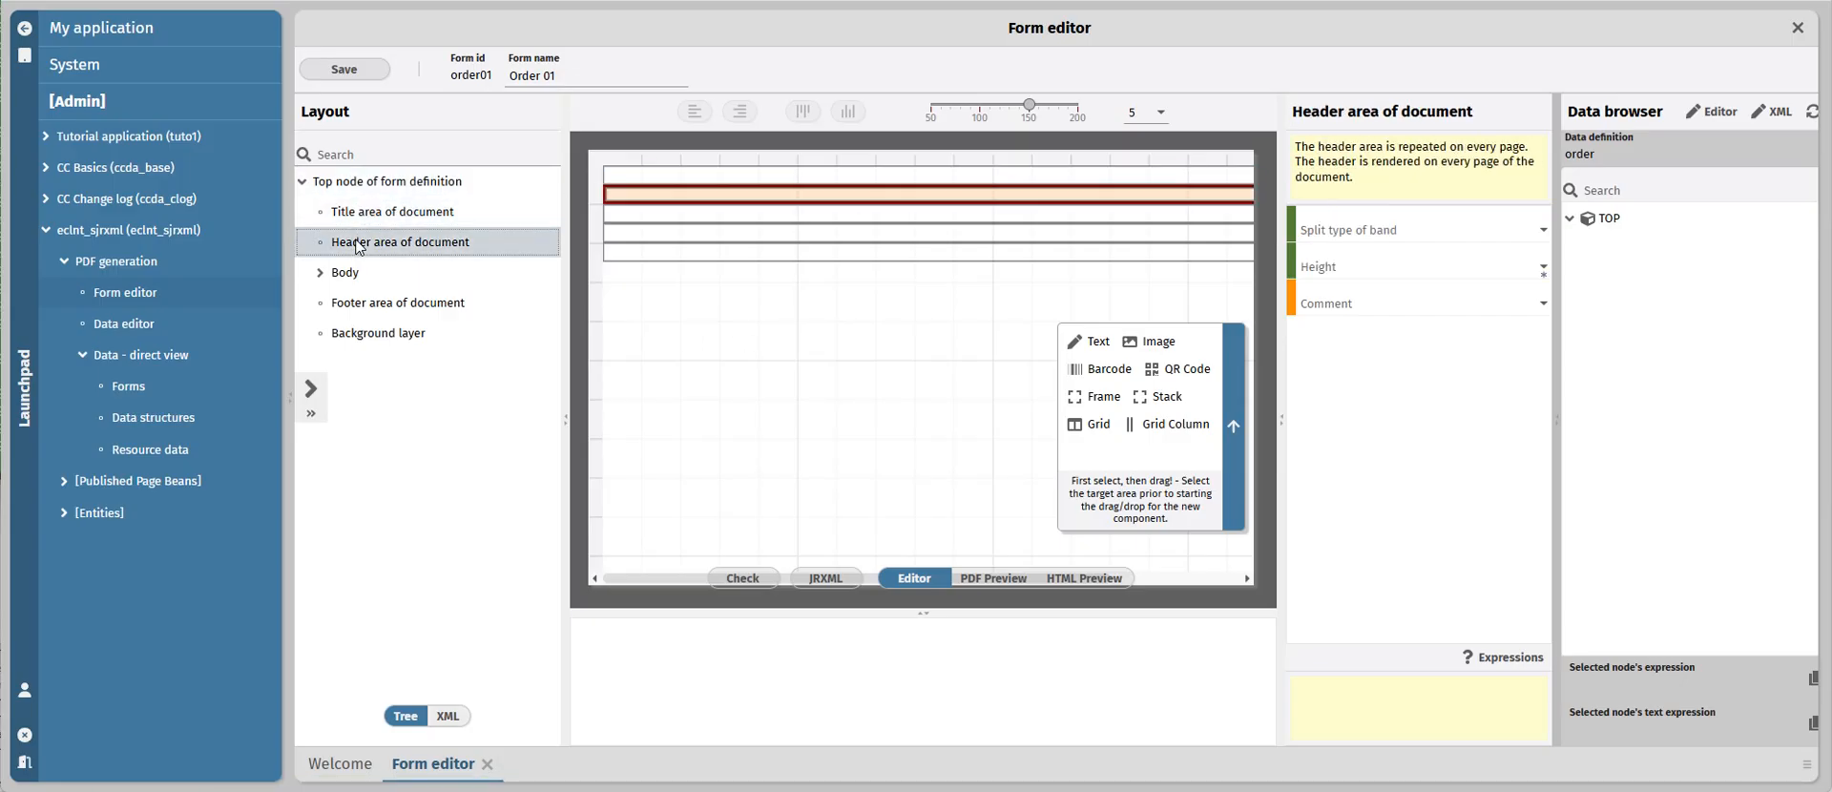
left_click(370, 219)
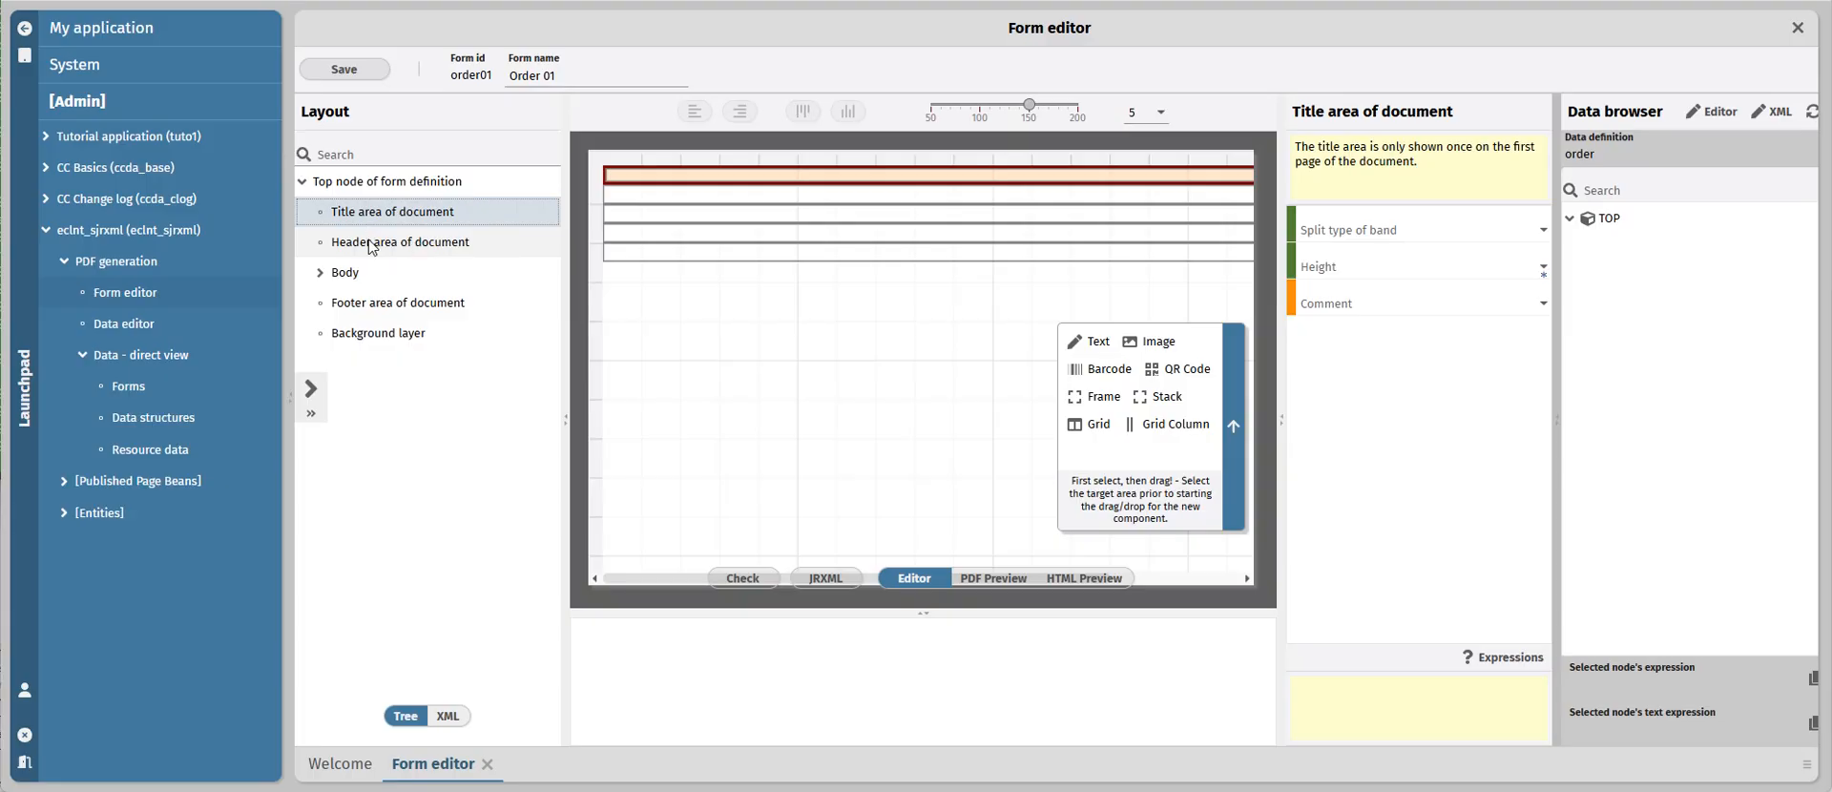
left_click(374, 248)
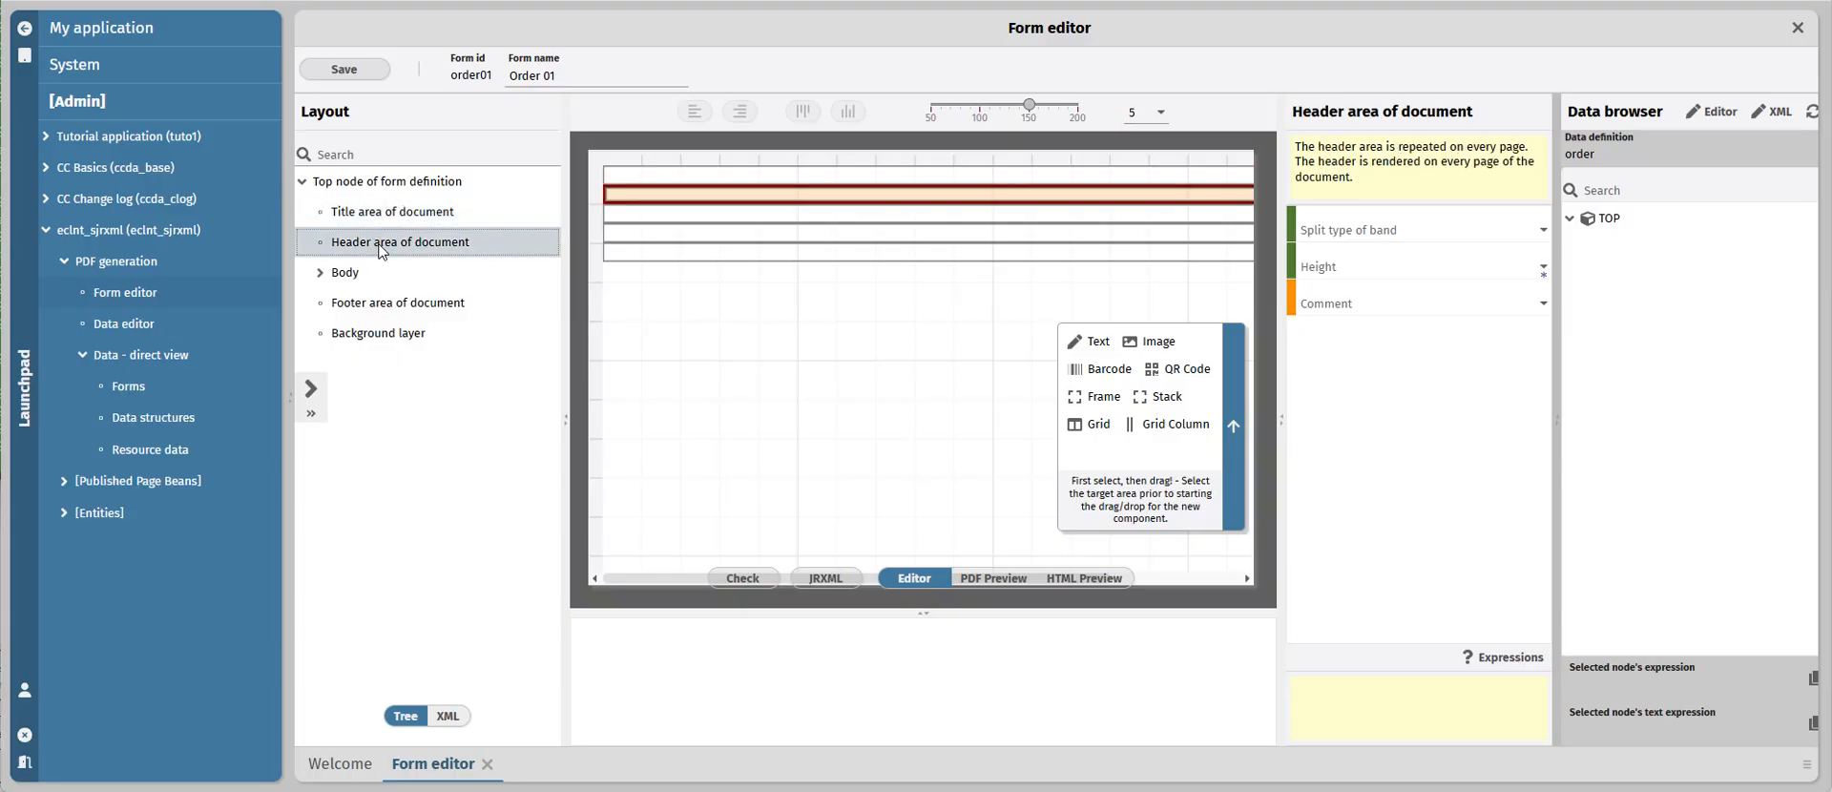
left_click(342, 278)
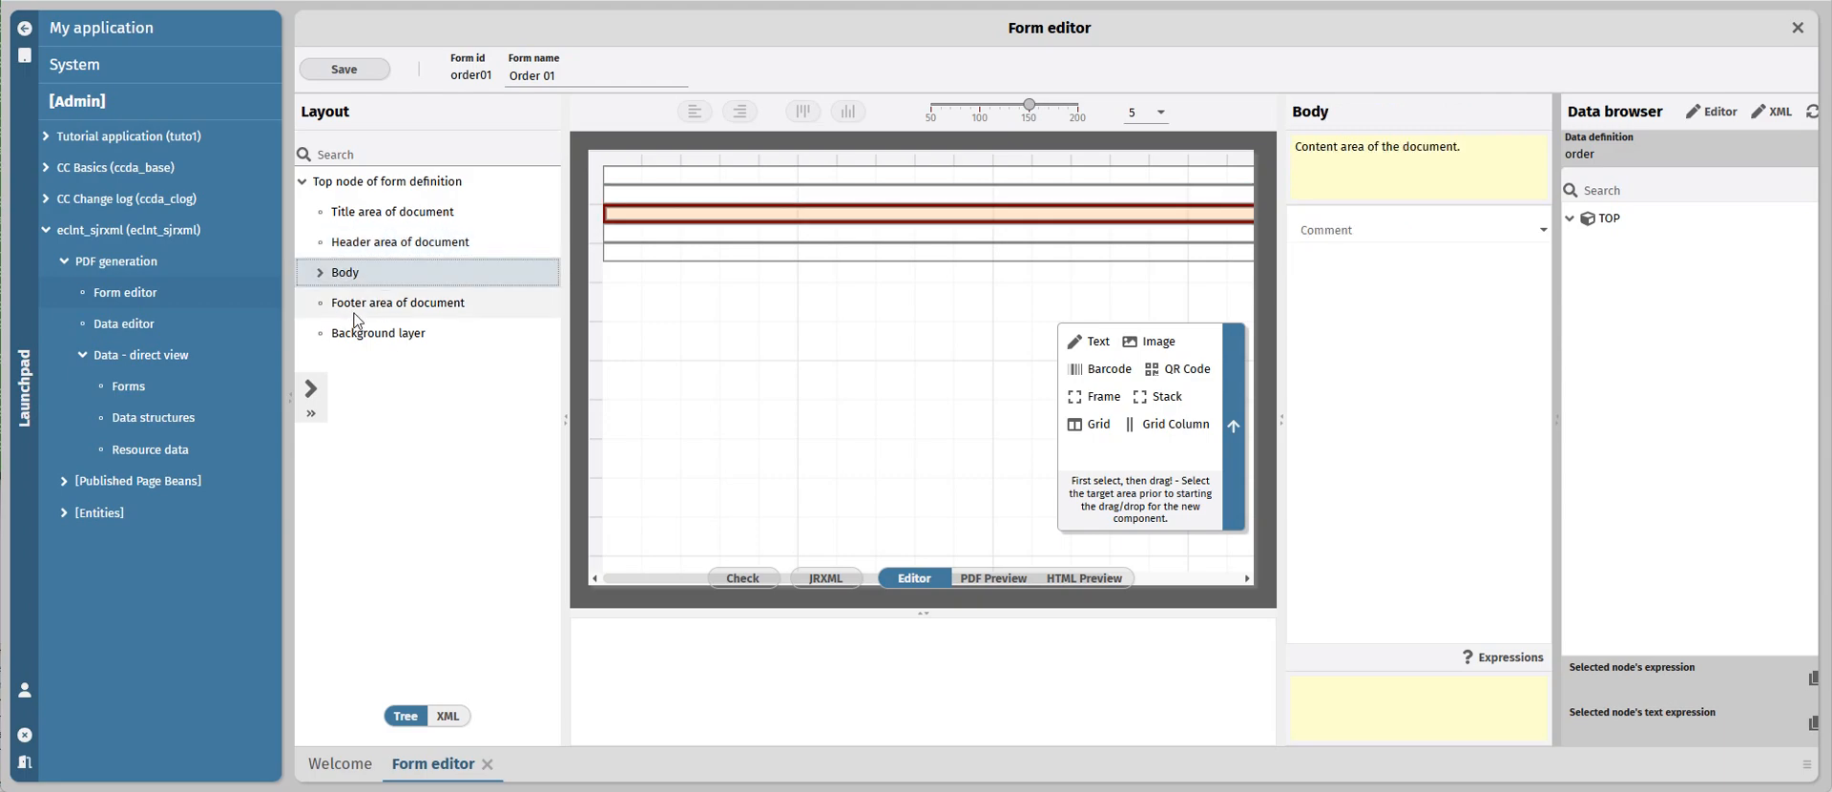
left_click(362, 314)
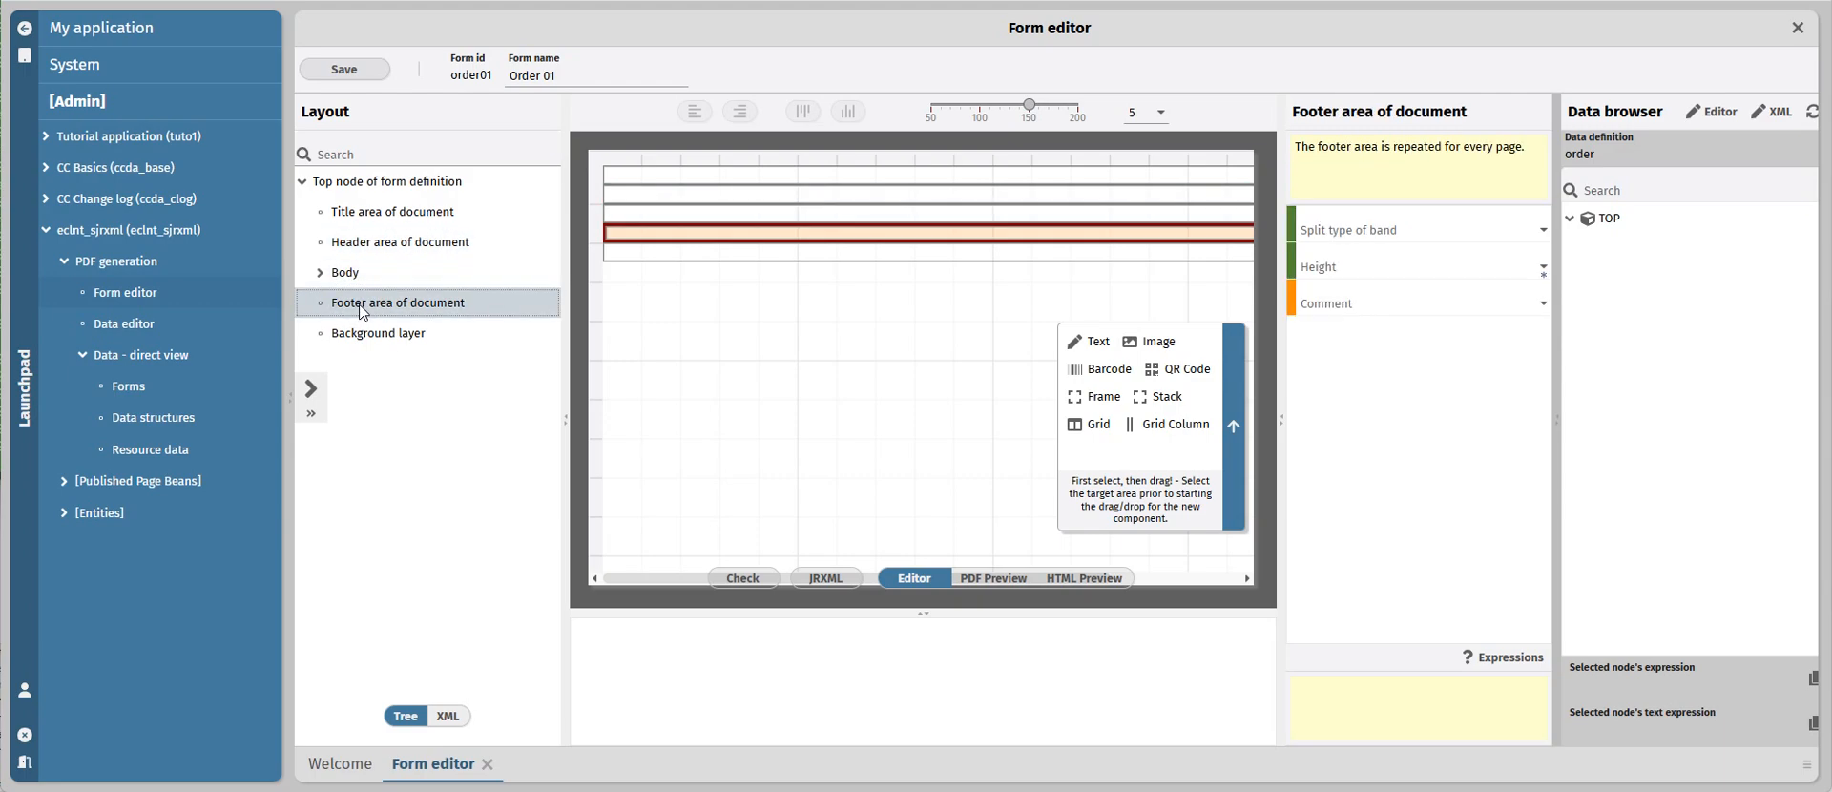
left_click(363, 339)
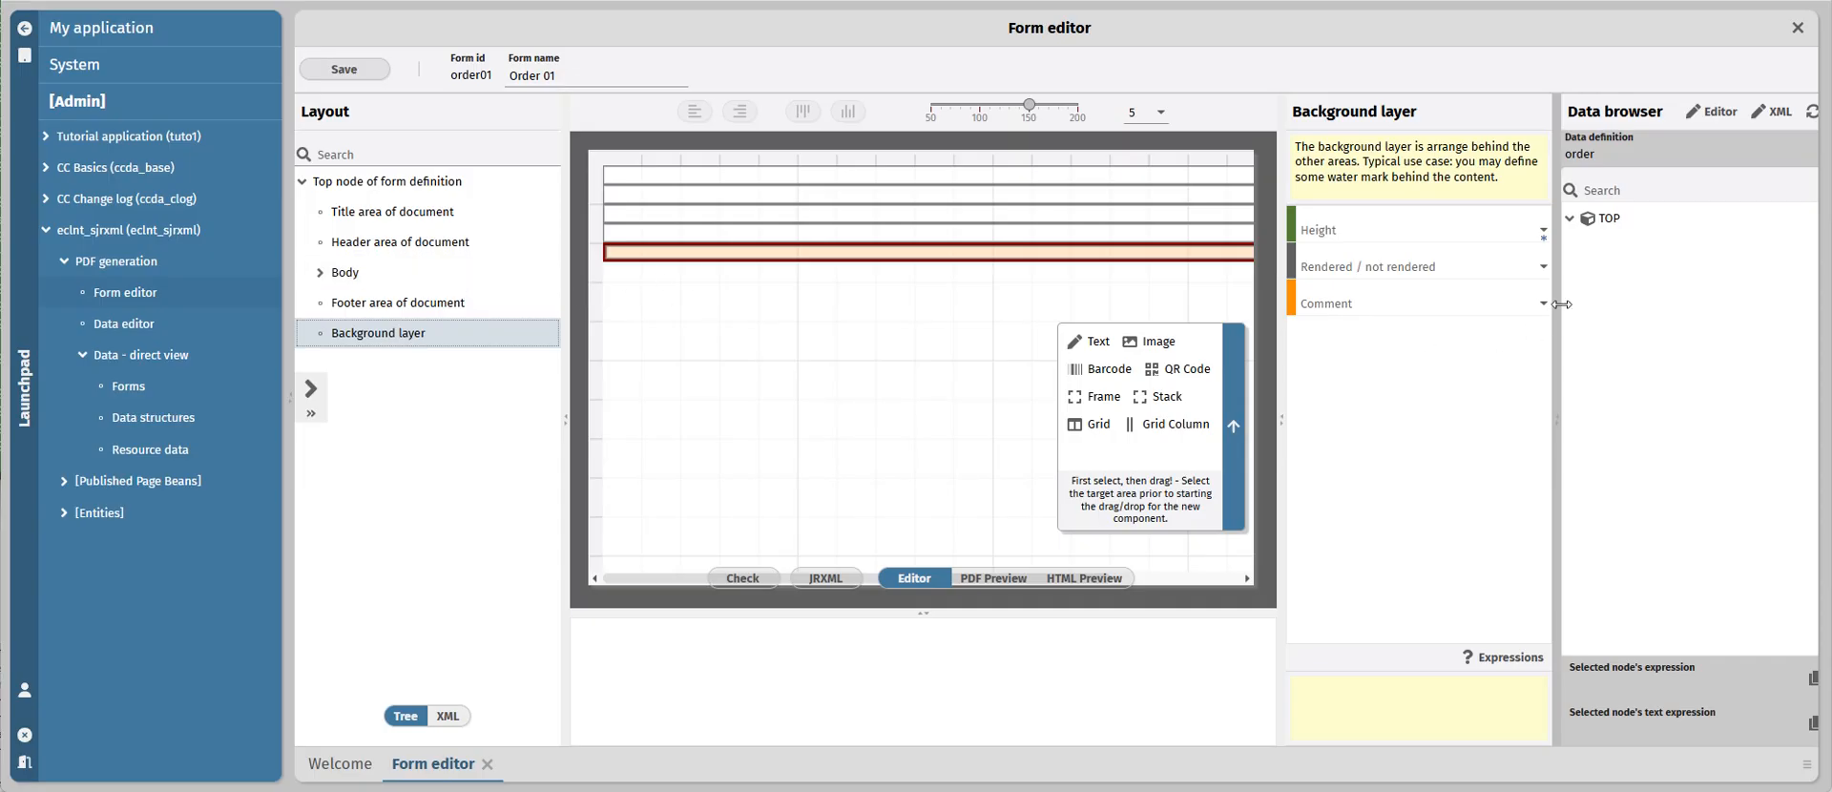
Step: Assign the entity class test.tuto1.data.entities.DOOrder to the TOP node of the order data definition and save it
left_click_drag(1559, 345, 1484, 374)
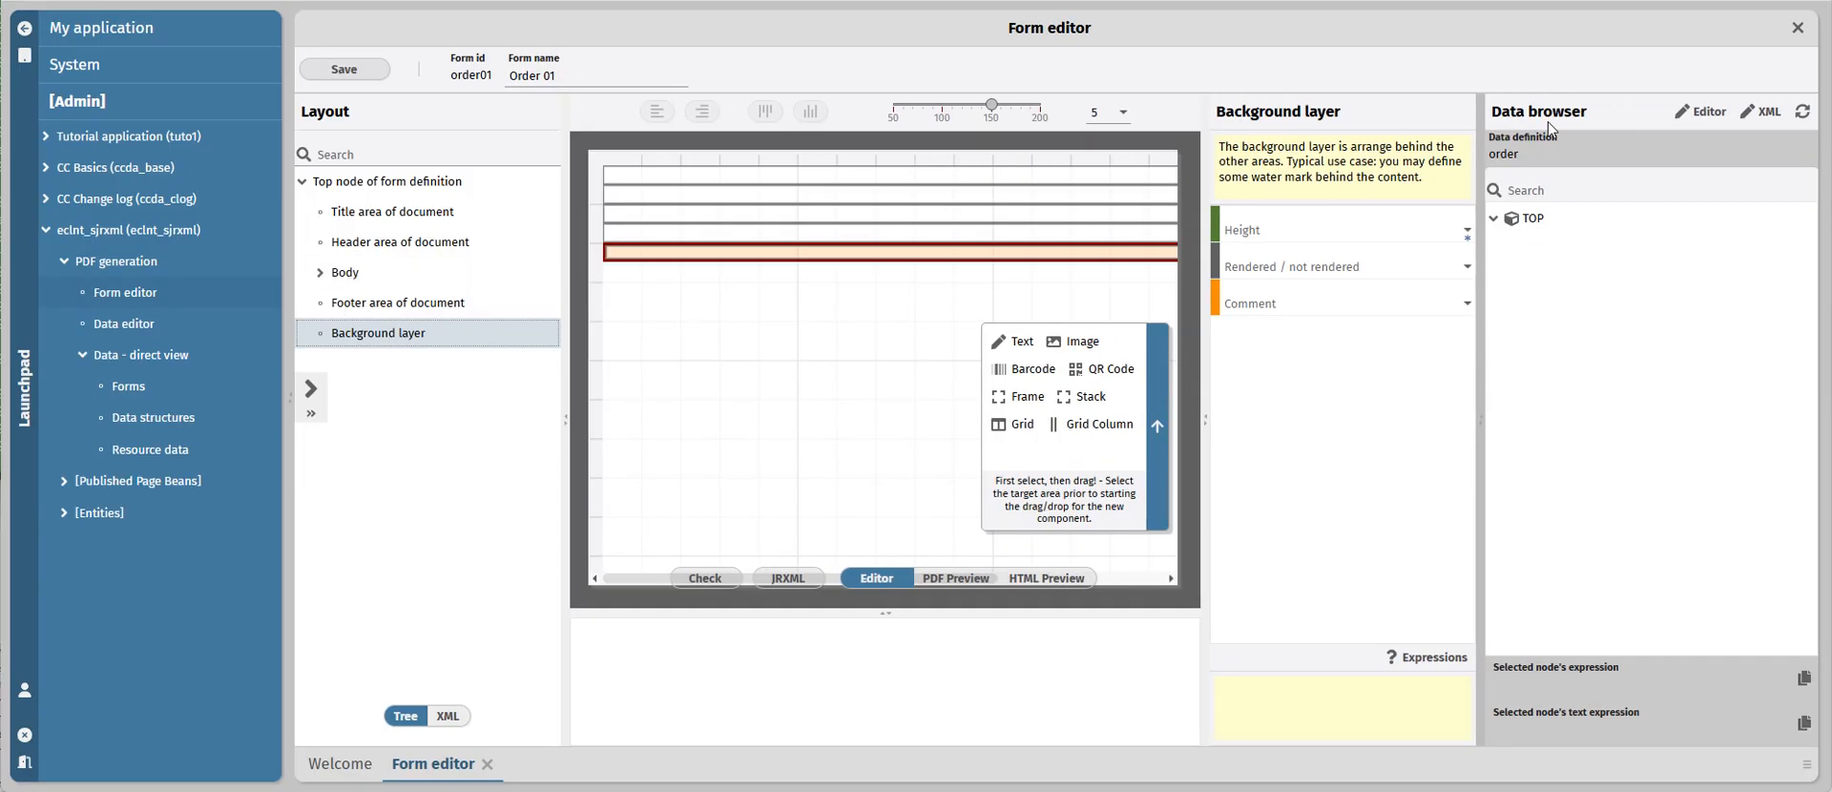
left_click(1493, 220)
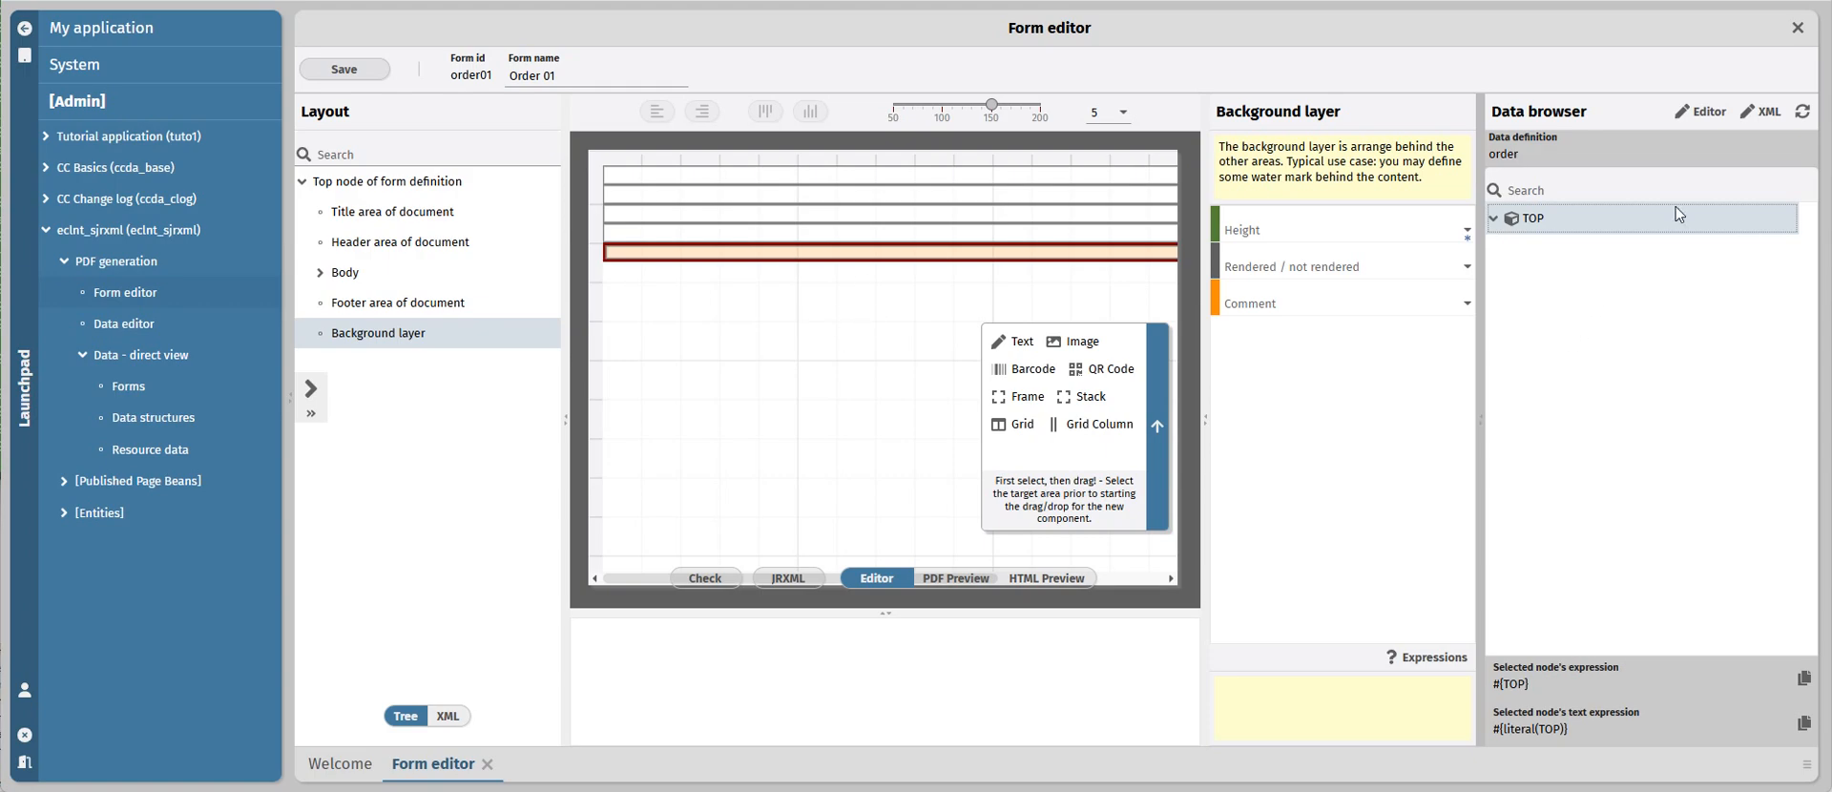
left_click(1701, 111)
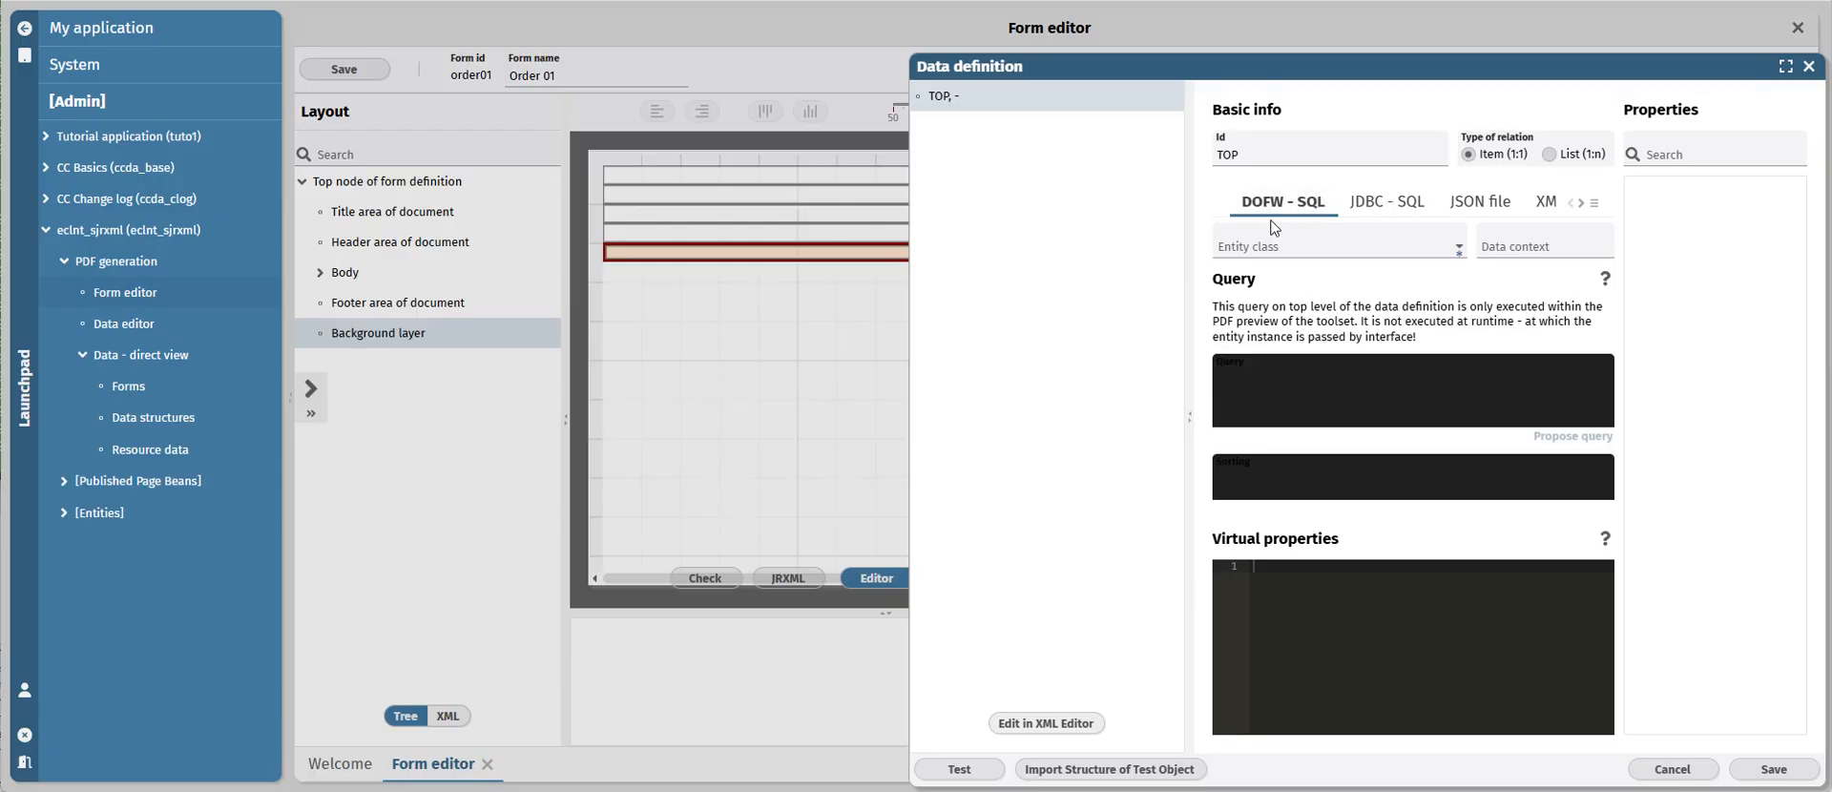
left_click(1459, 250)
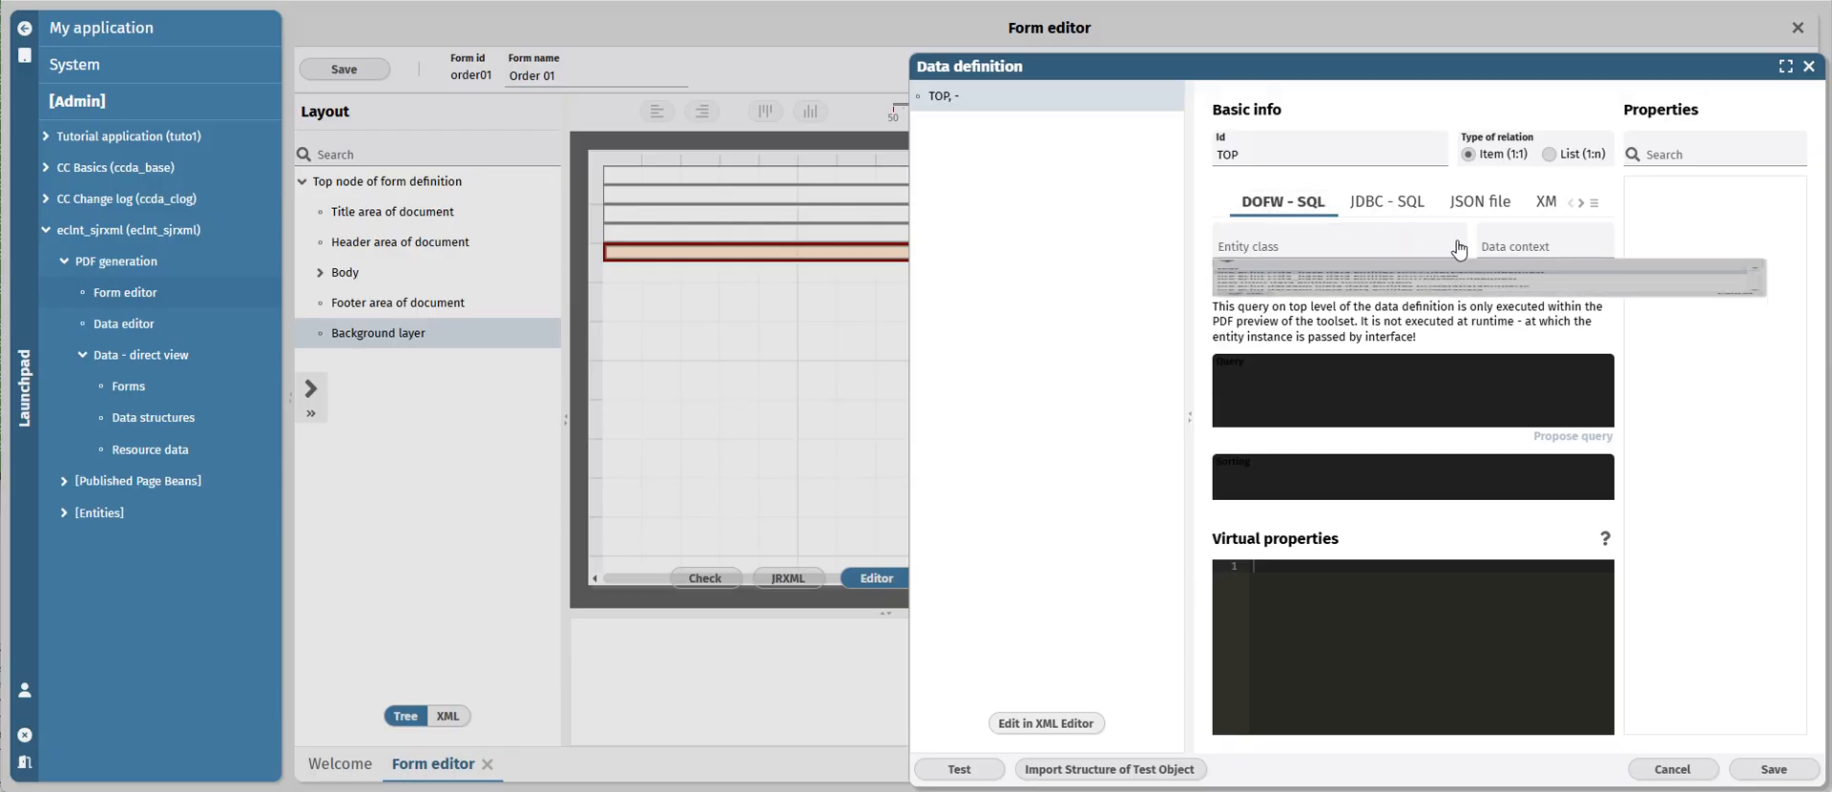
left_click(1398, 276)
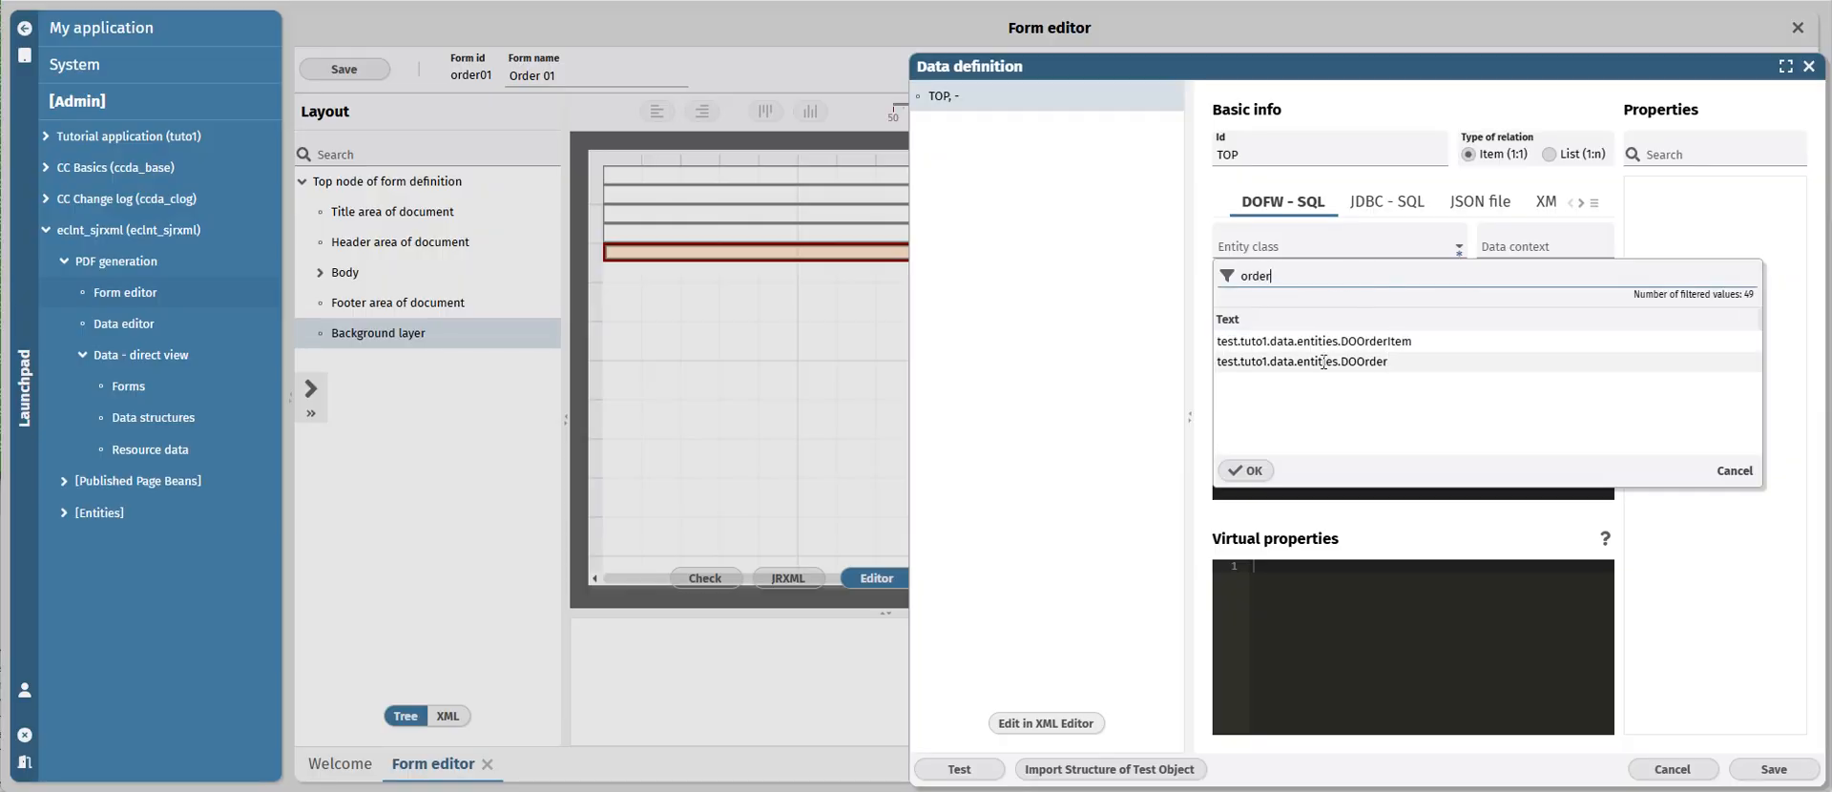
double_click(1321, 362)
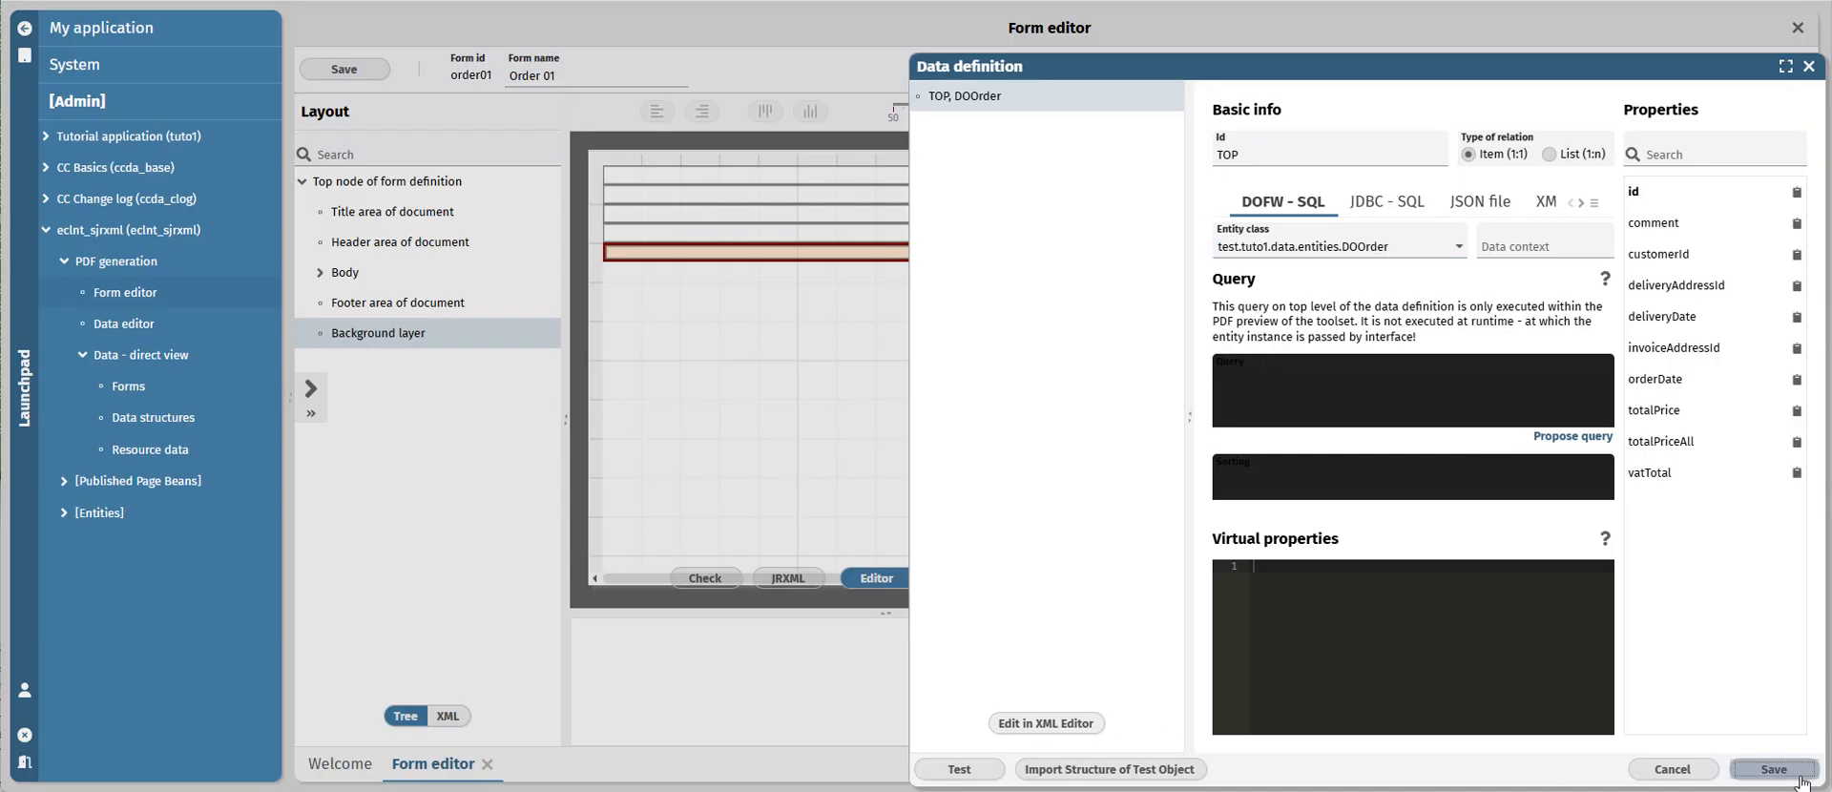
left_click(1774, 769)
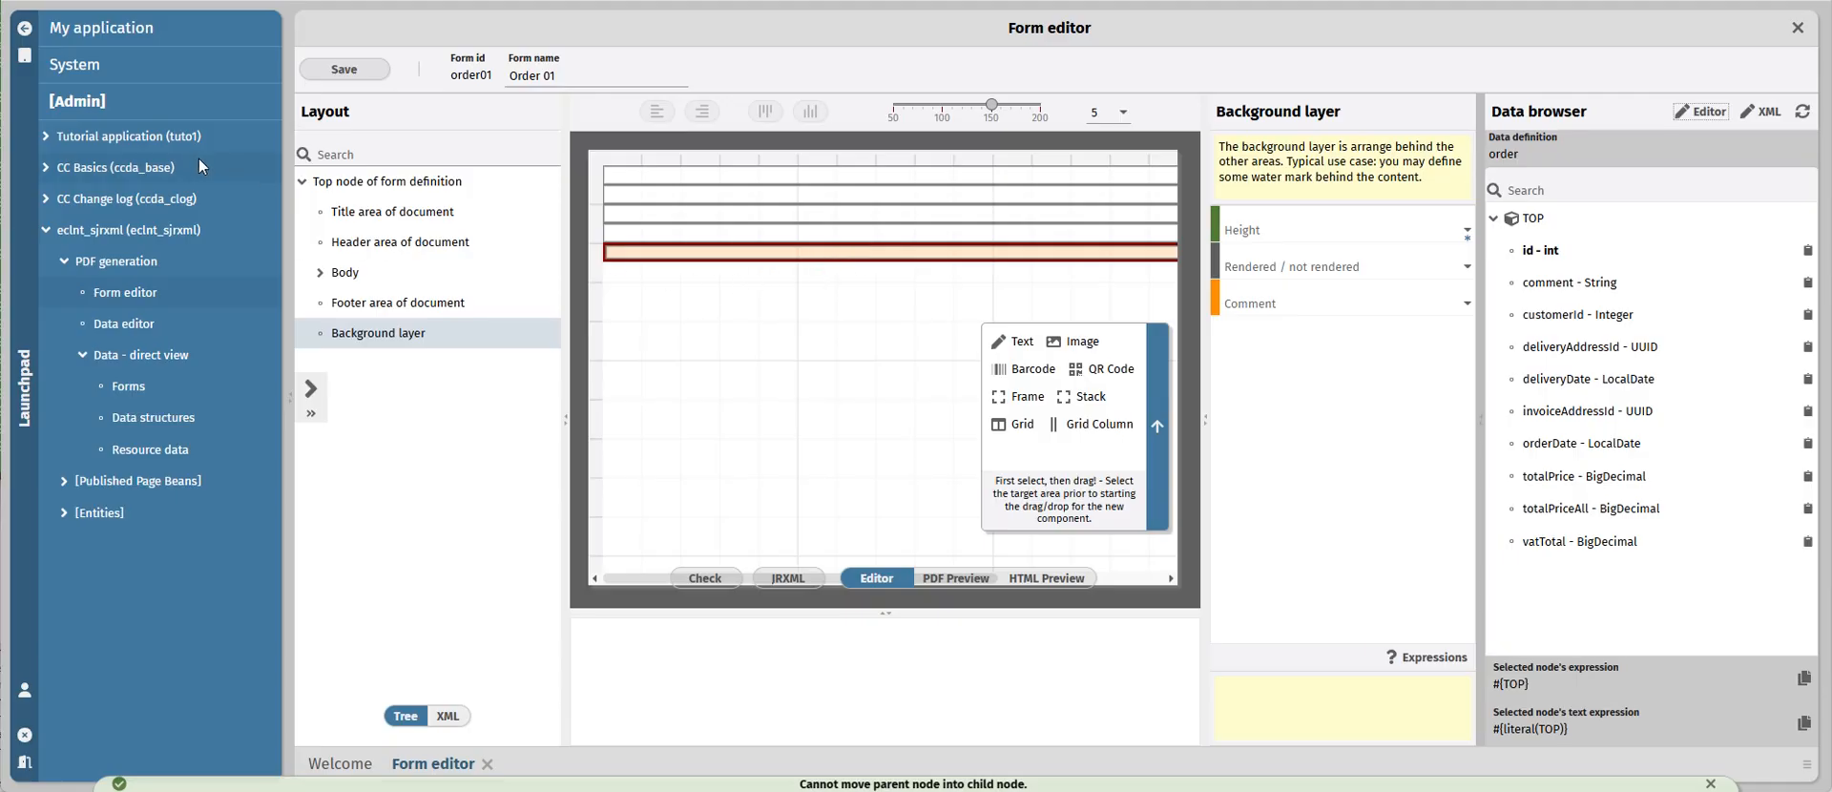
Step: View the header and items of the first order in Order Management and return to the form editor
left_click(117, 39)
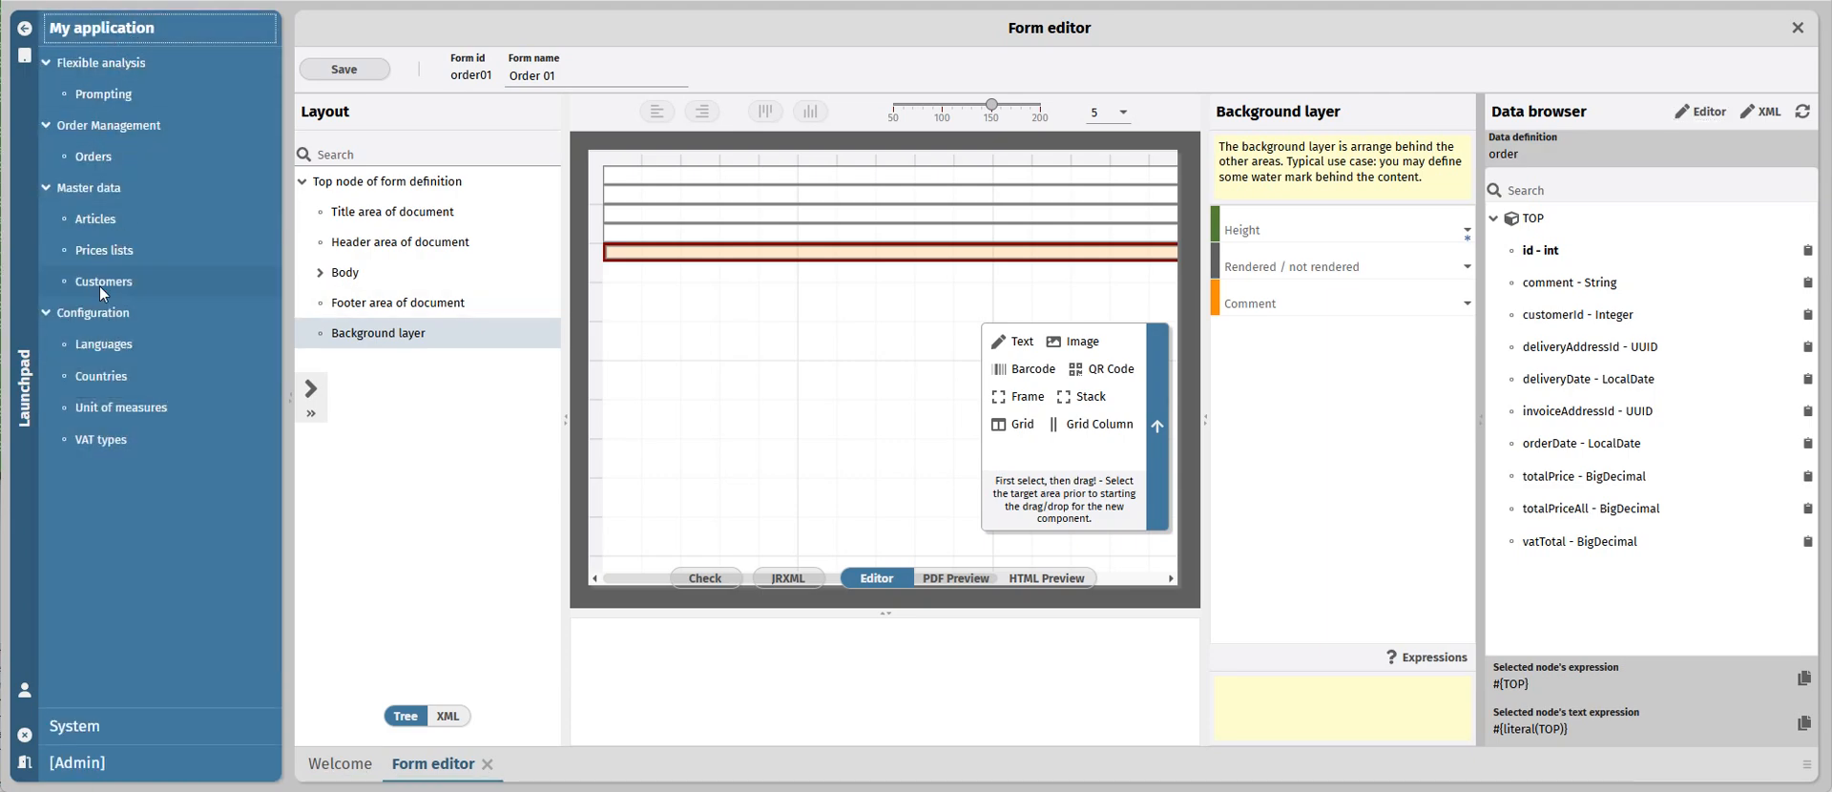
left_click(99, 154)
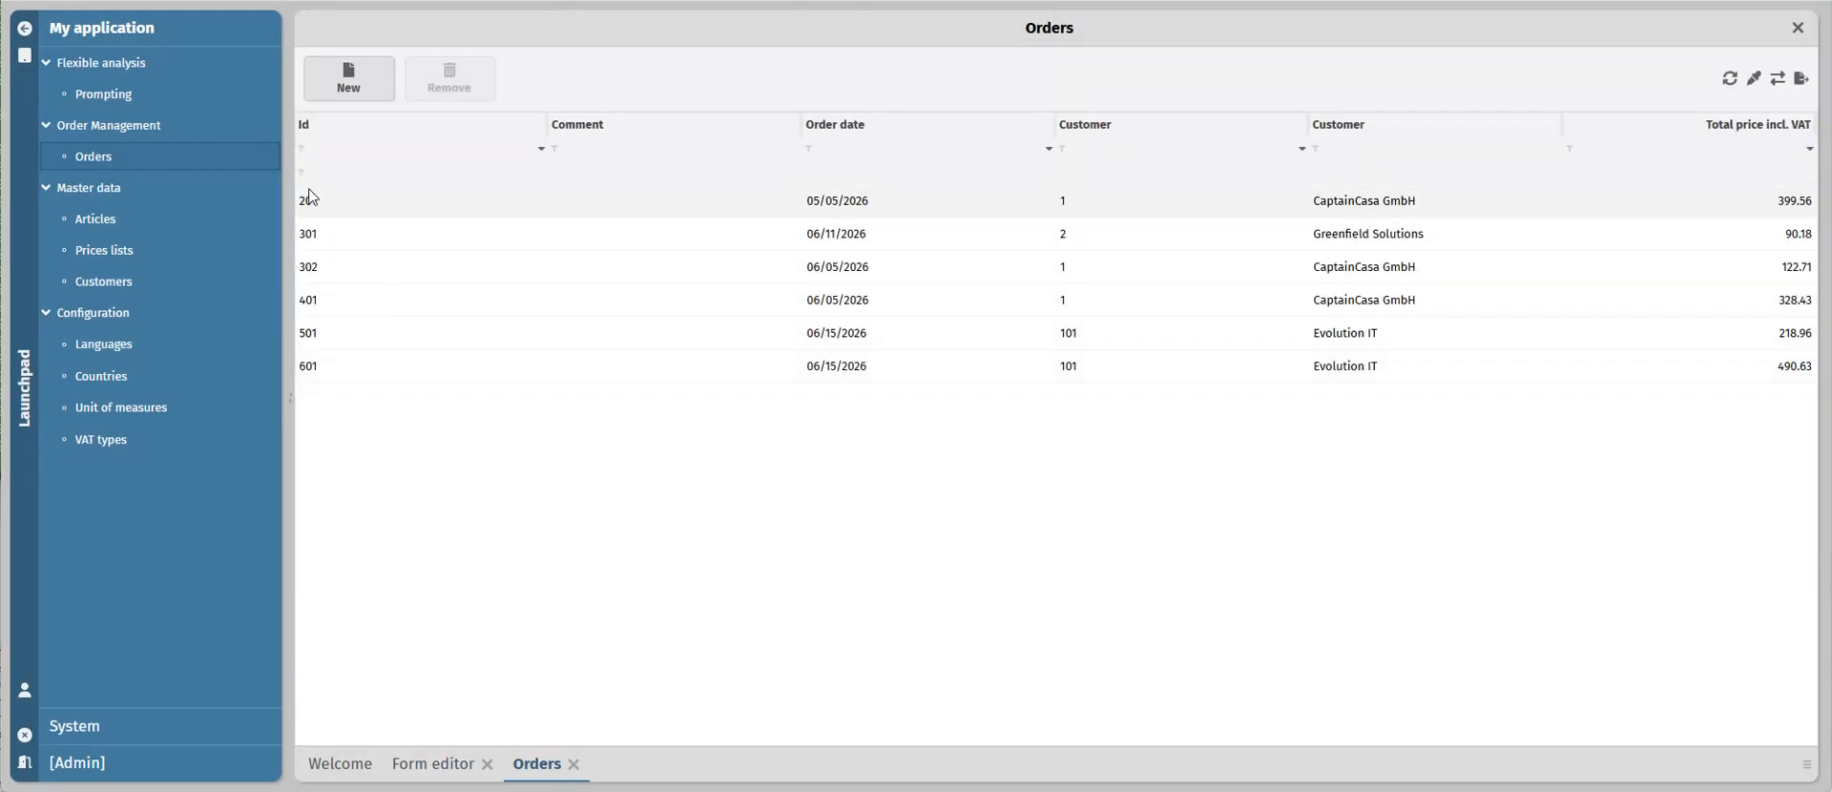
double_click(355, 205)
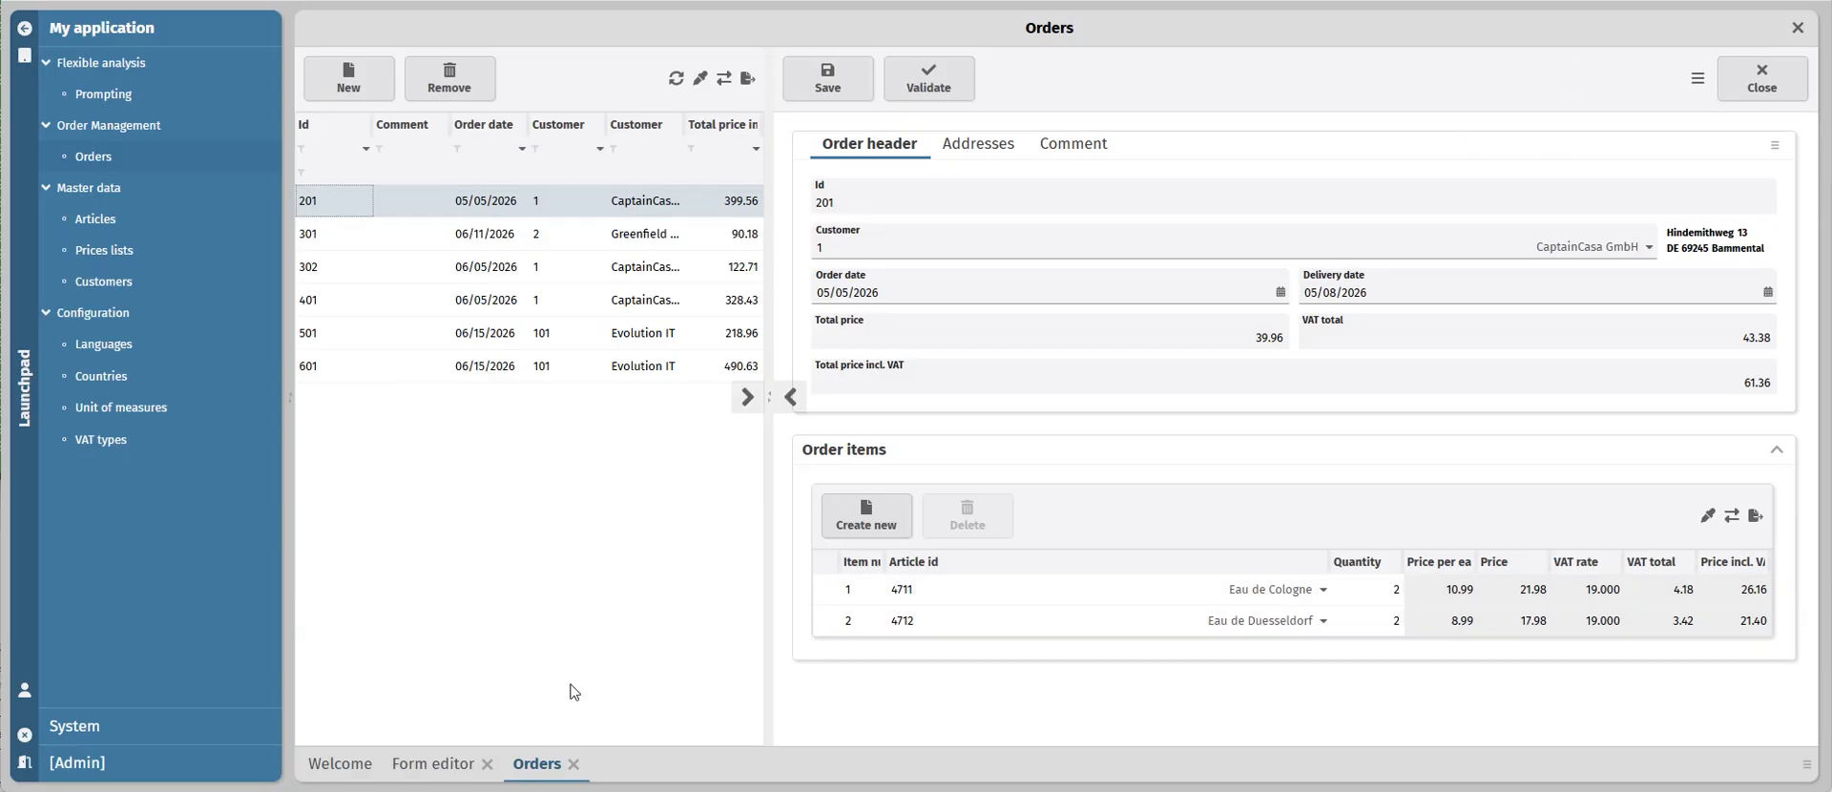
left_click(428, 767)
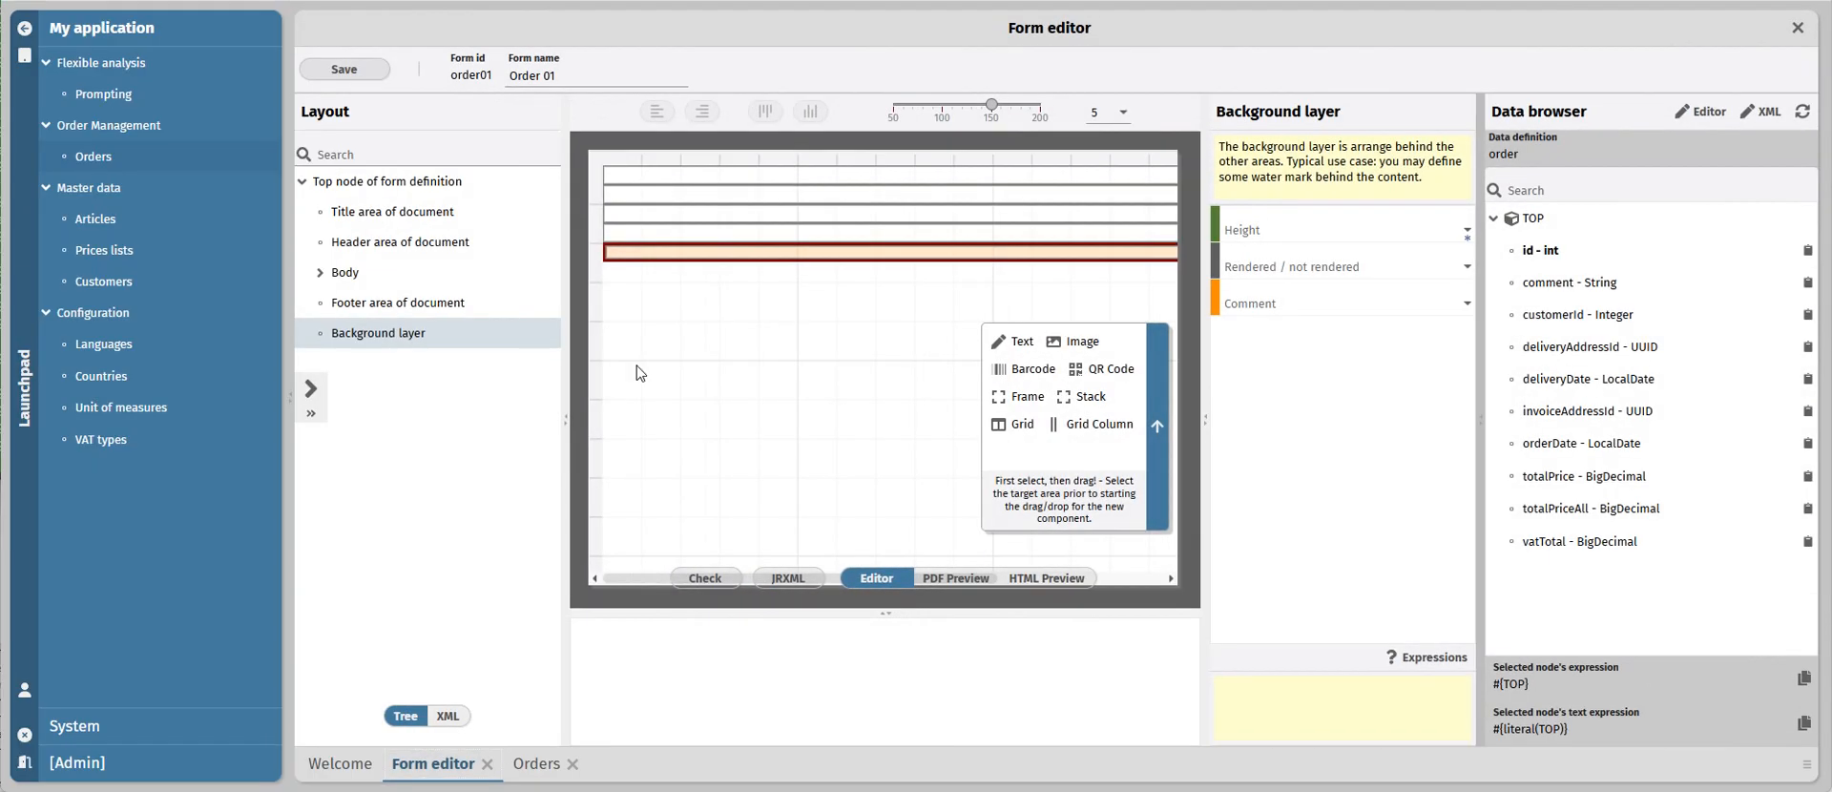
Step: Open the order data definition and set the TOP node's query to id = 201, starting from the proposed query
left_click(1704, 112)
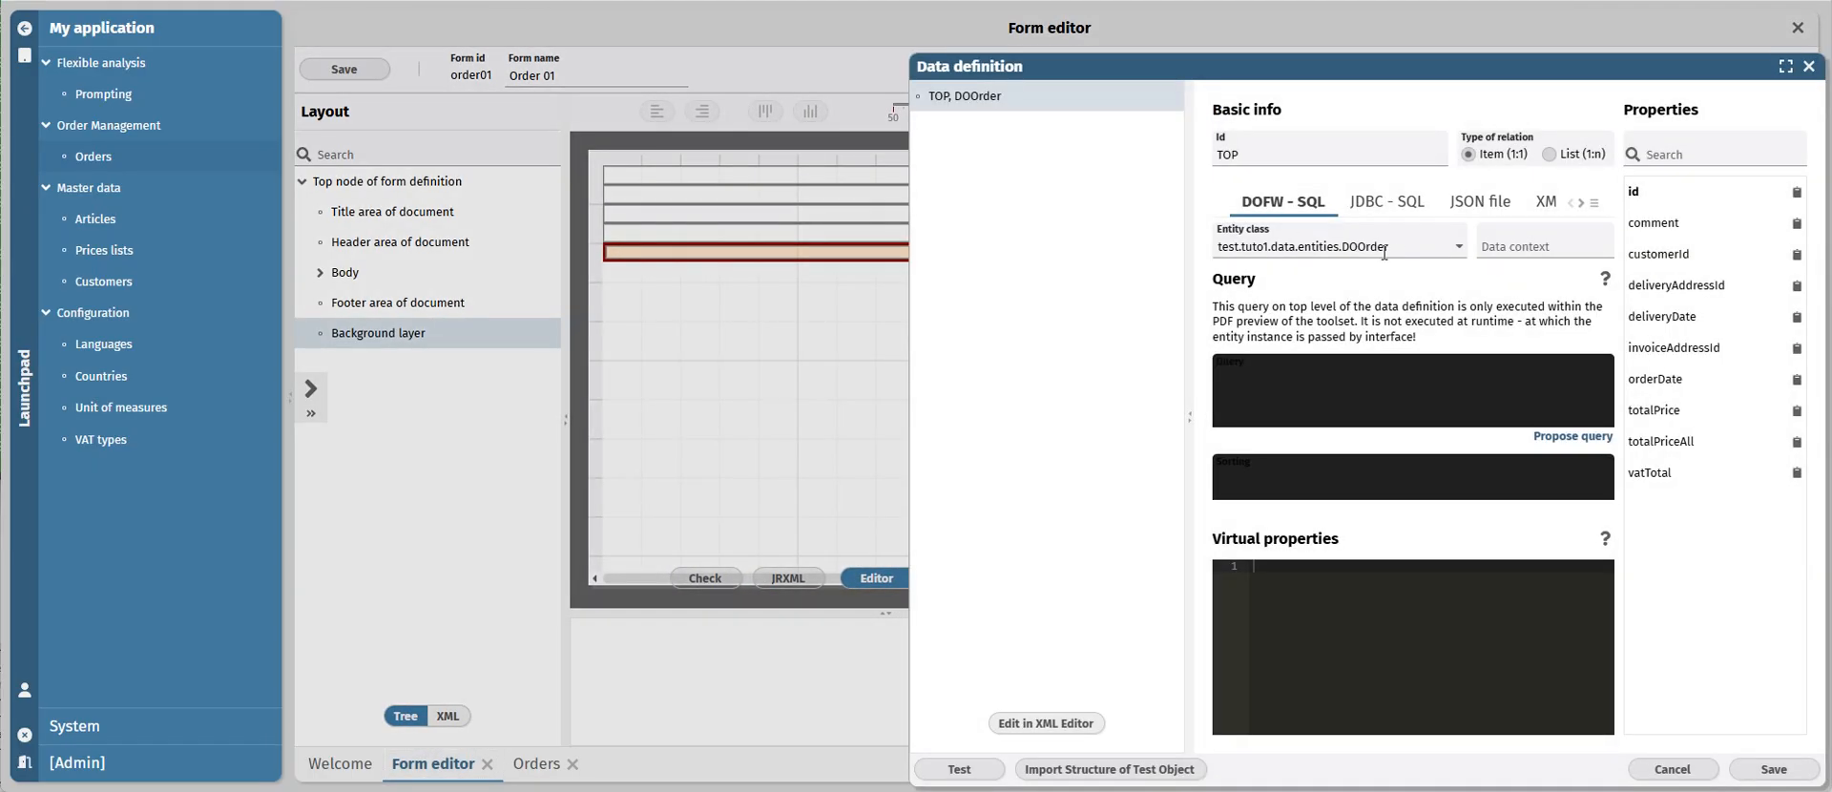
double_click(1384, 250)
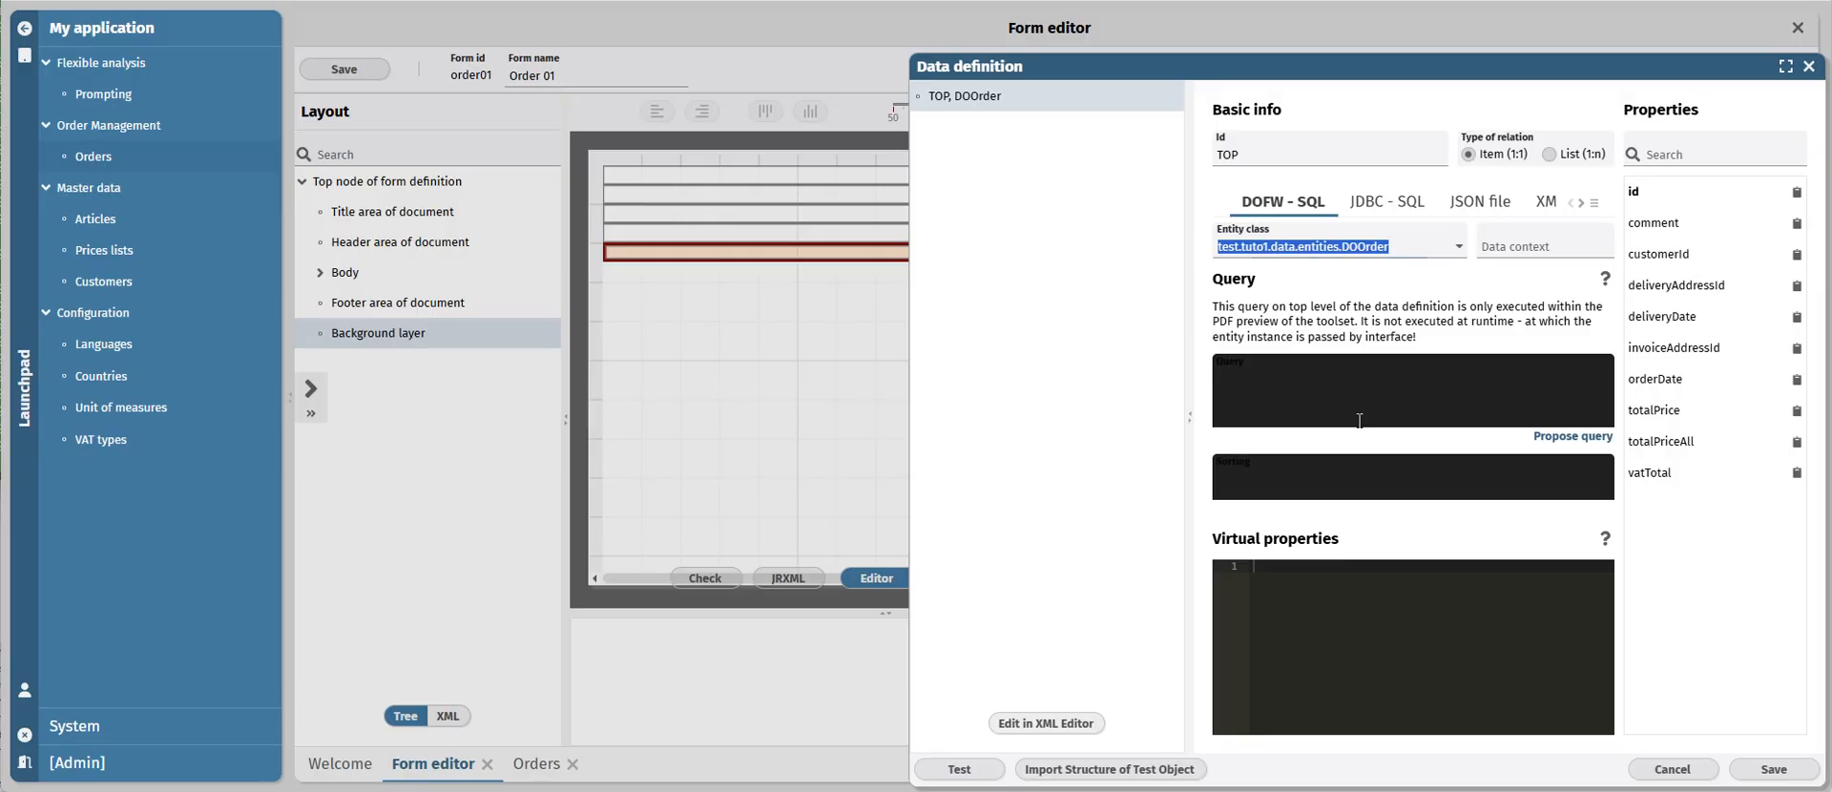
left_click(1258, 374)
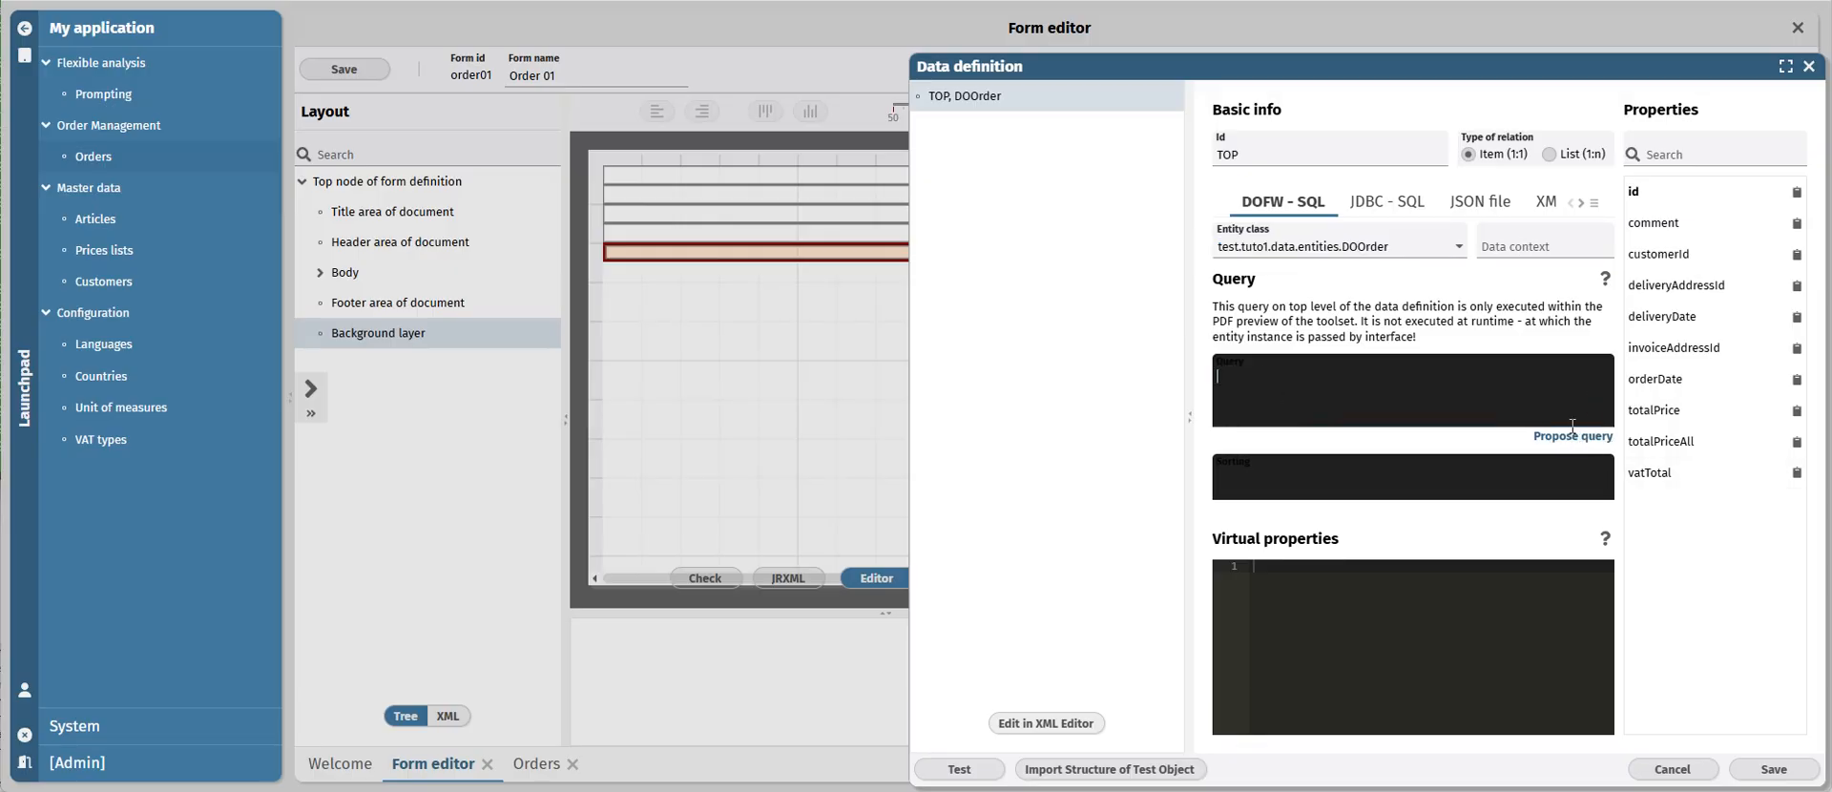
left_click(1572, 437)
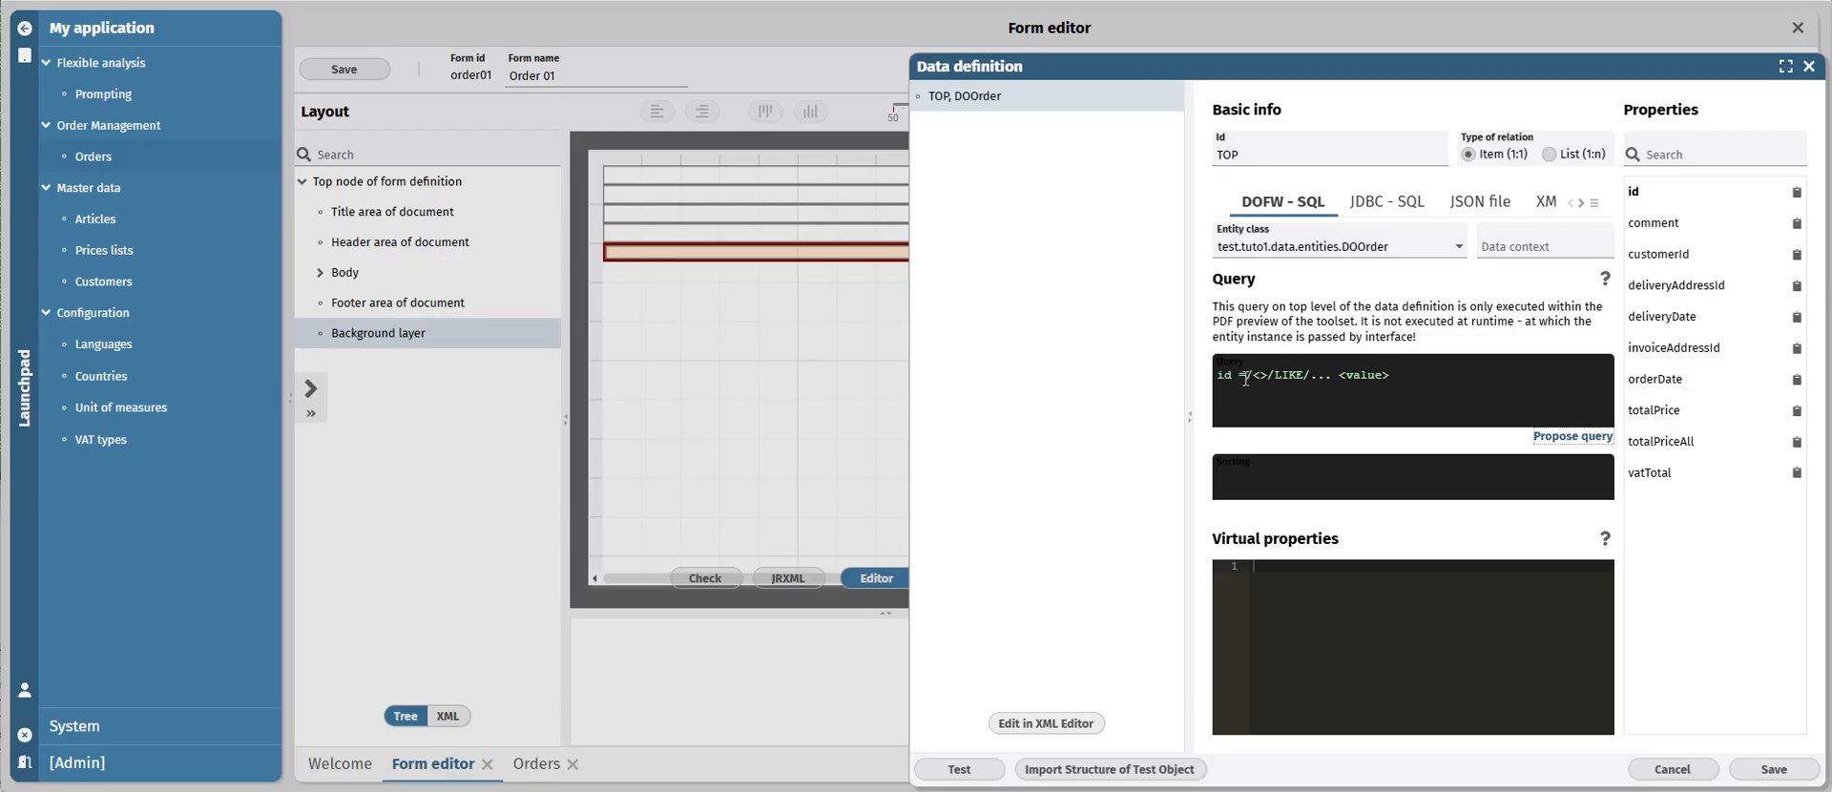
left_click_drag(1246, 379, 1398, 378)
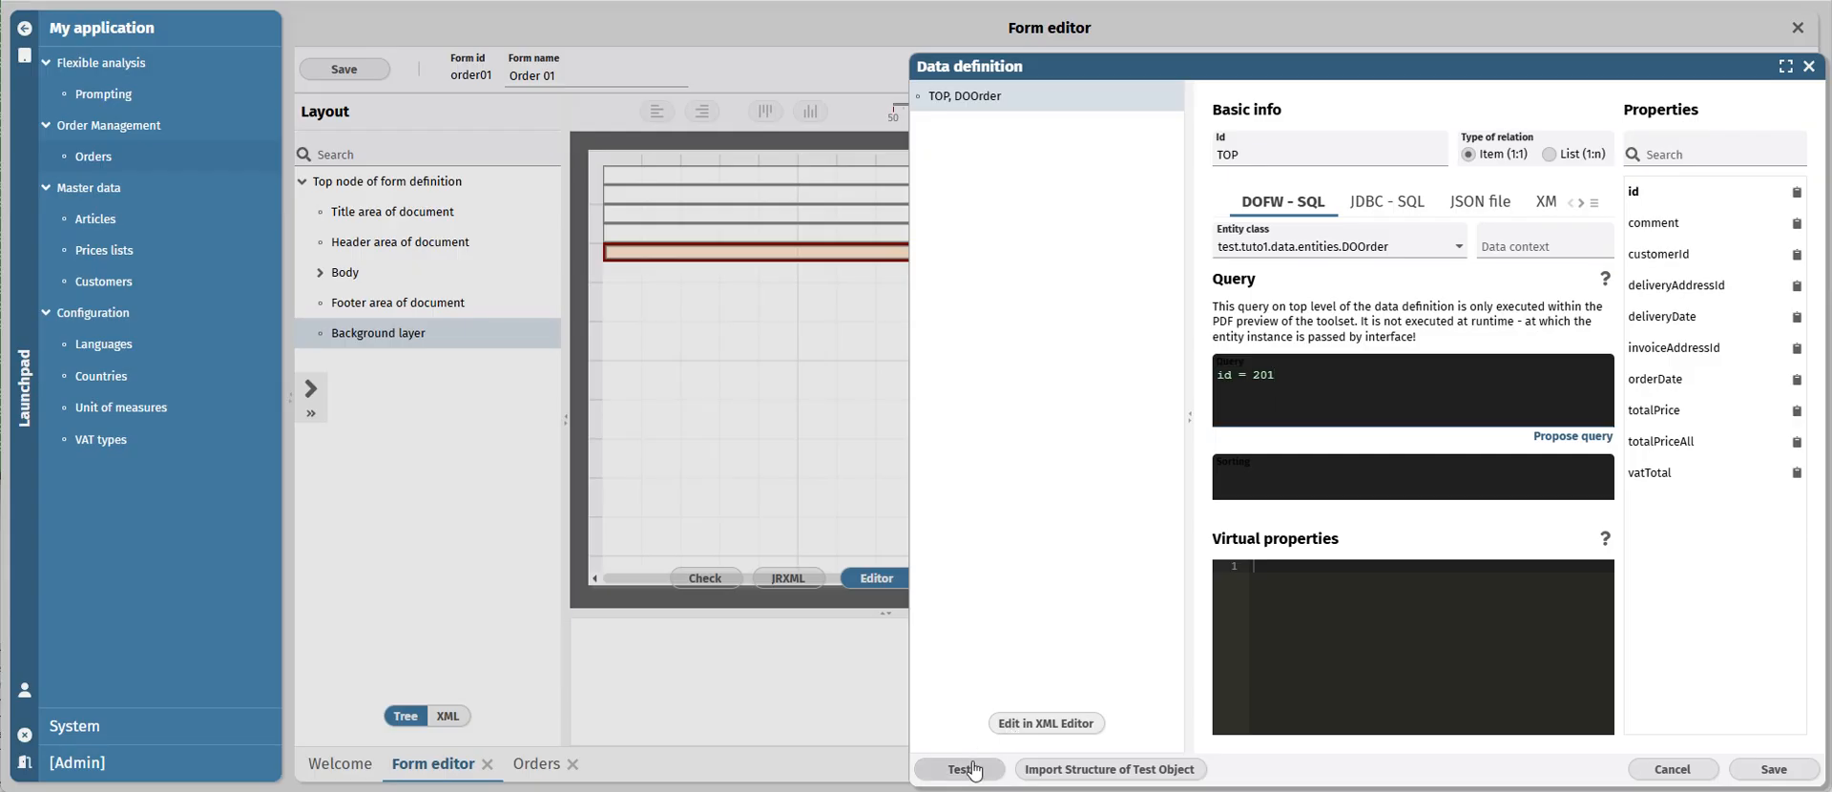
Step: Run a test of the order data definition, review the test protocol, and save the definition
left_click(962, 773)
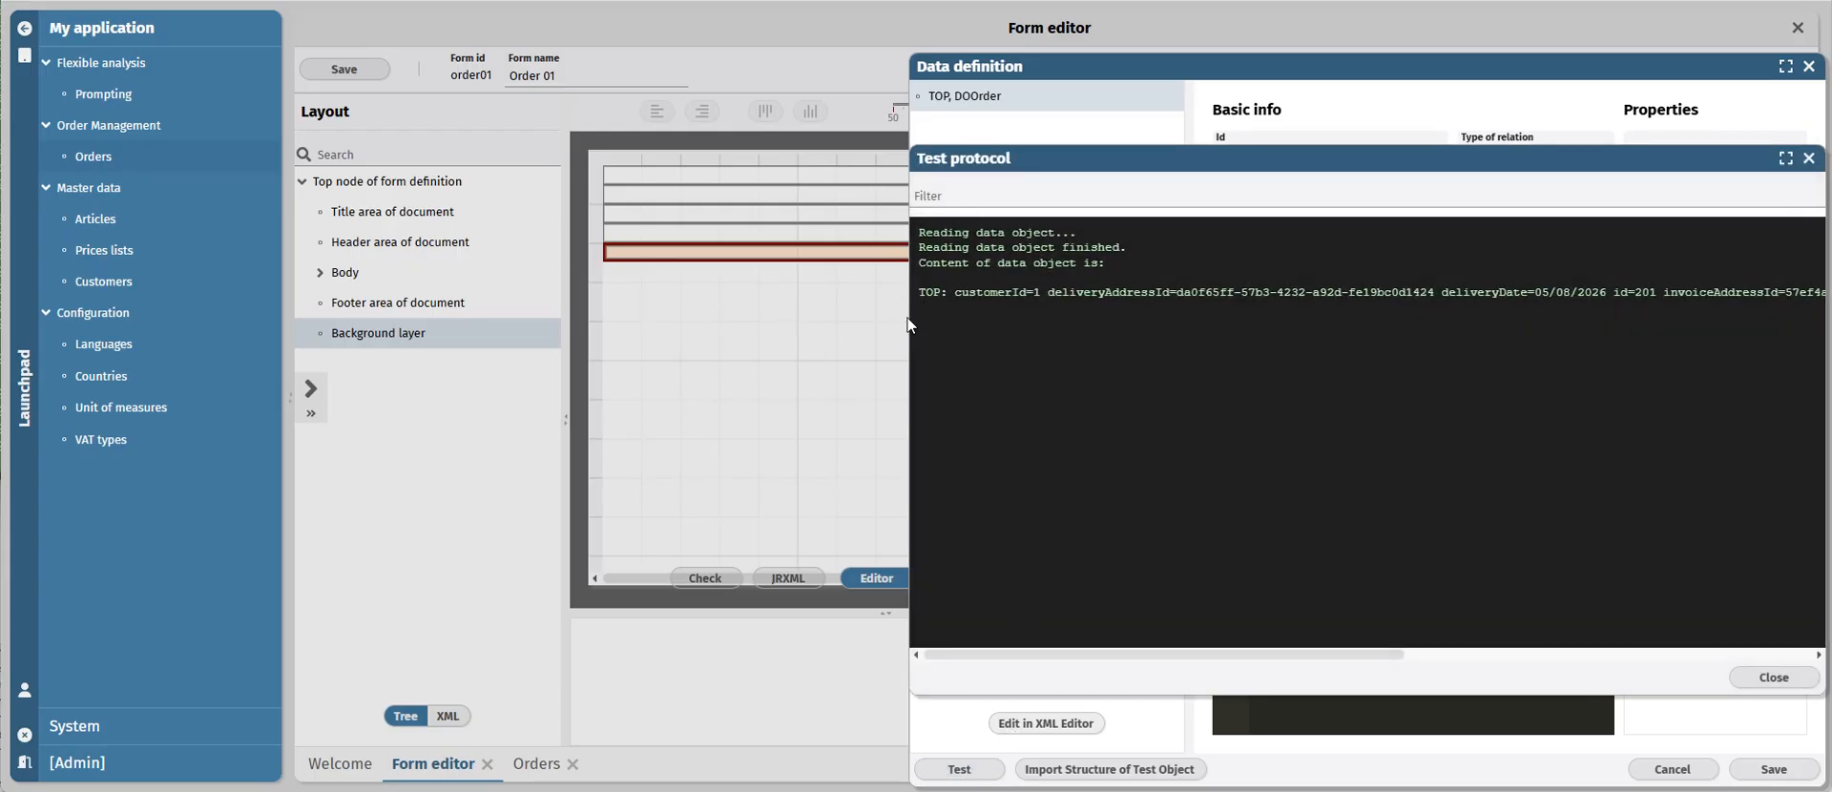
left_click_drag(911, 327, 676, 328)
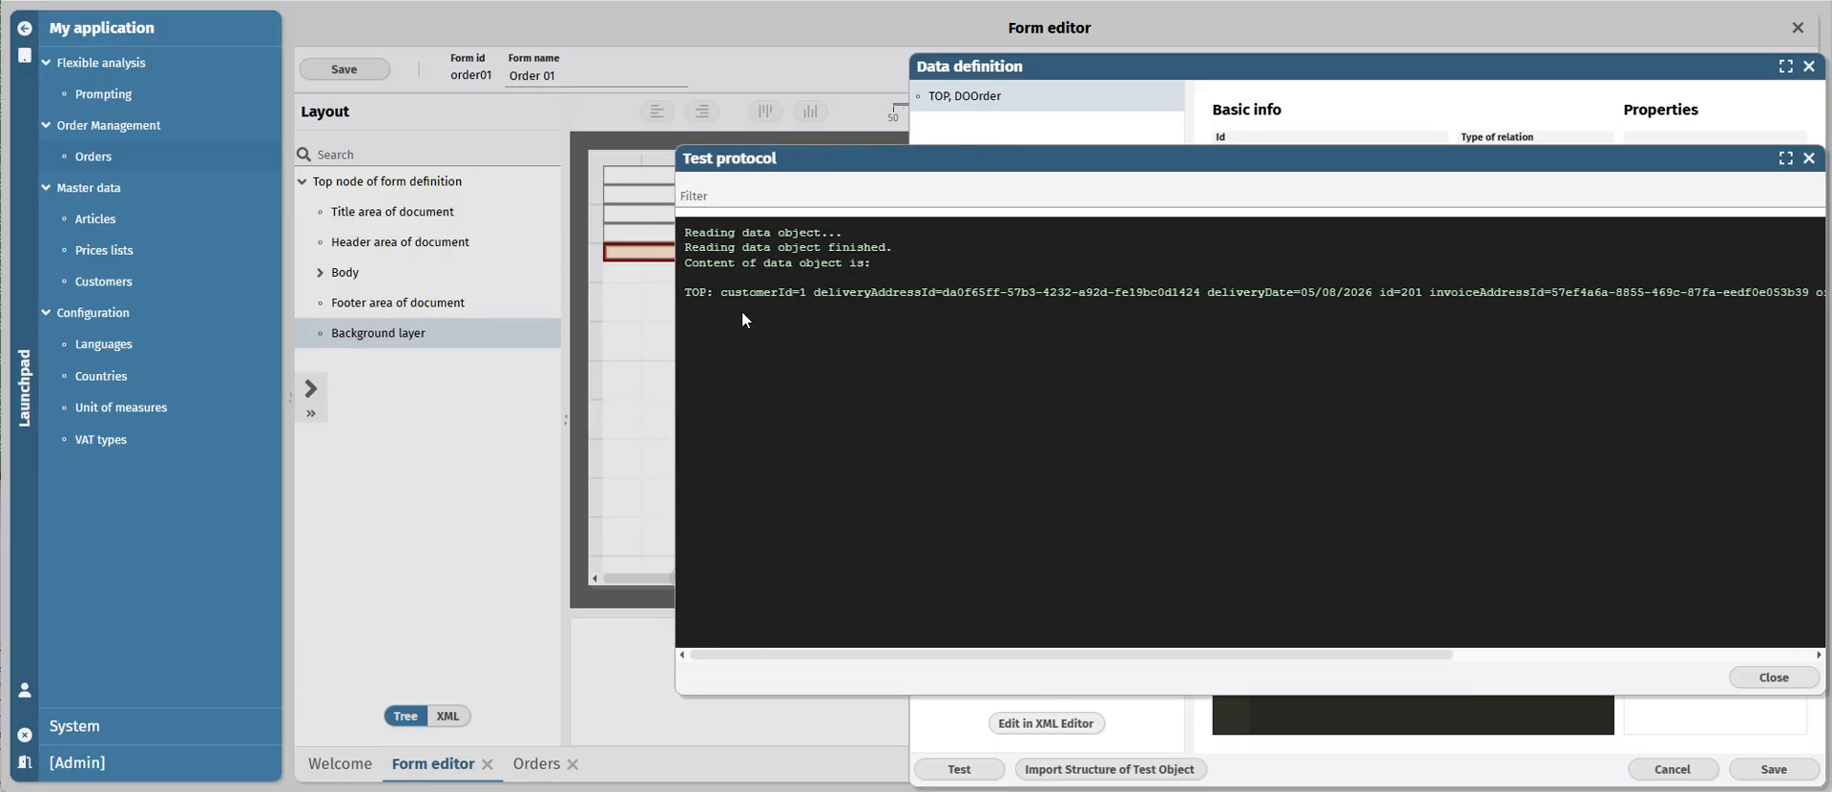
left_click(1773, 677)
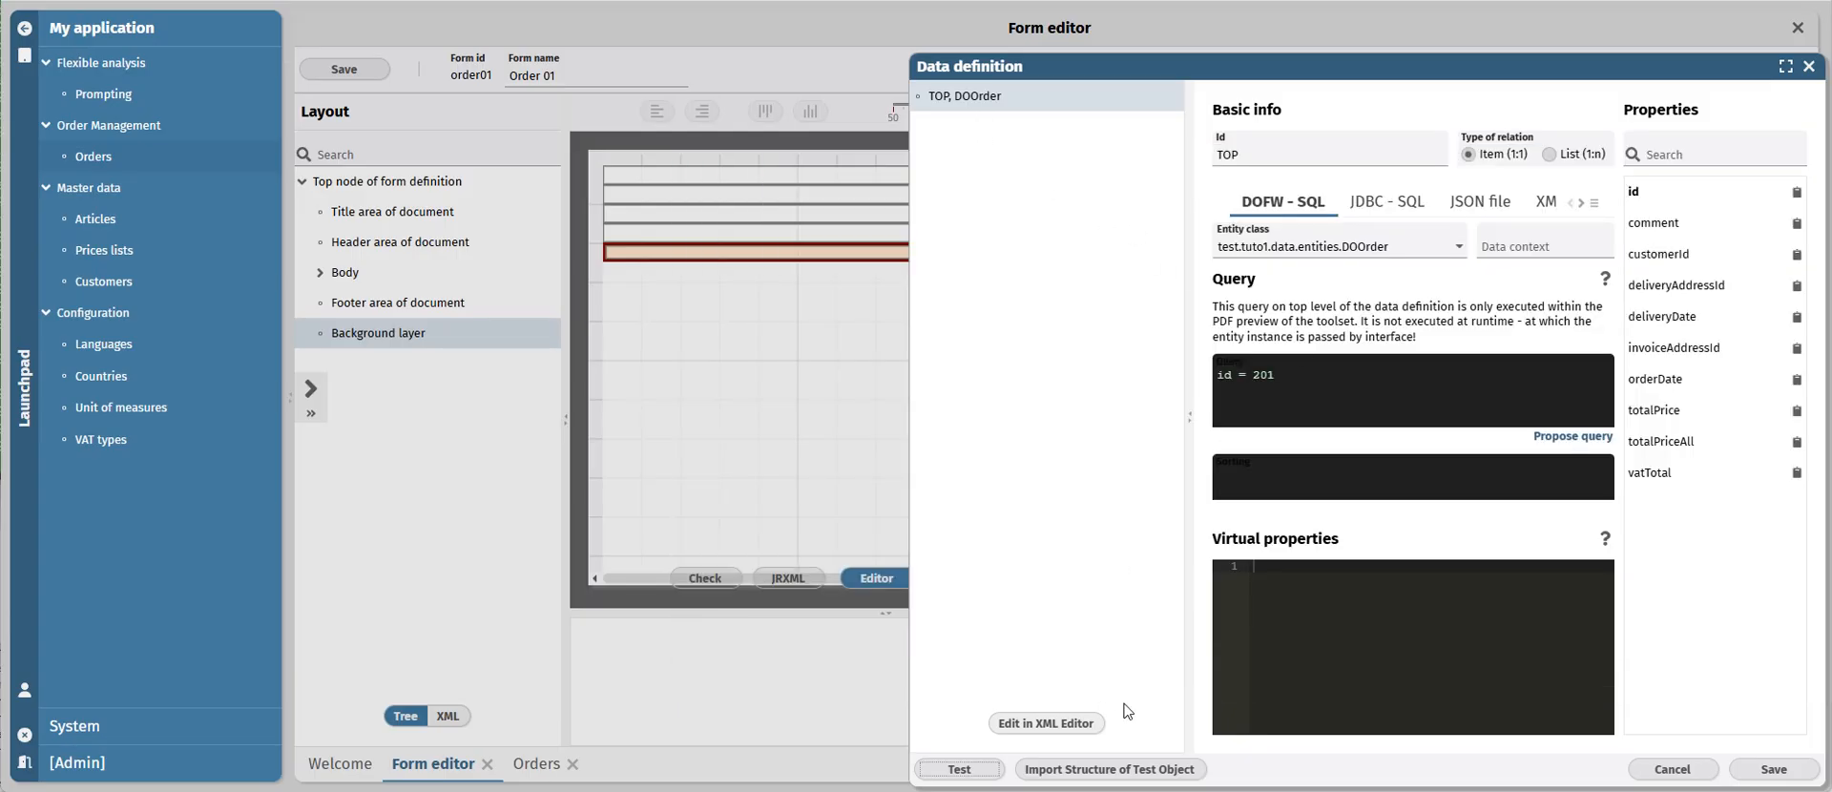
left_click(1773, 769)
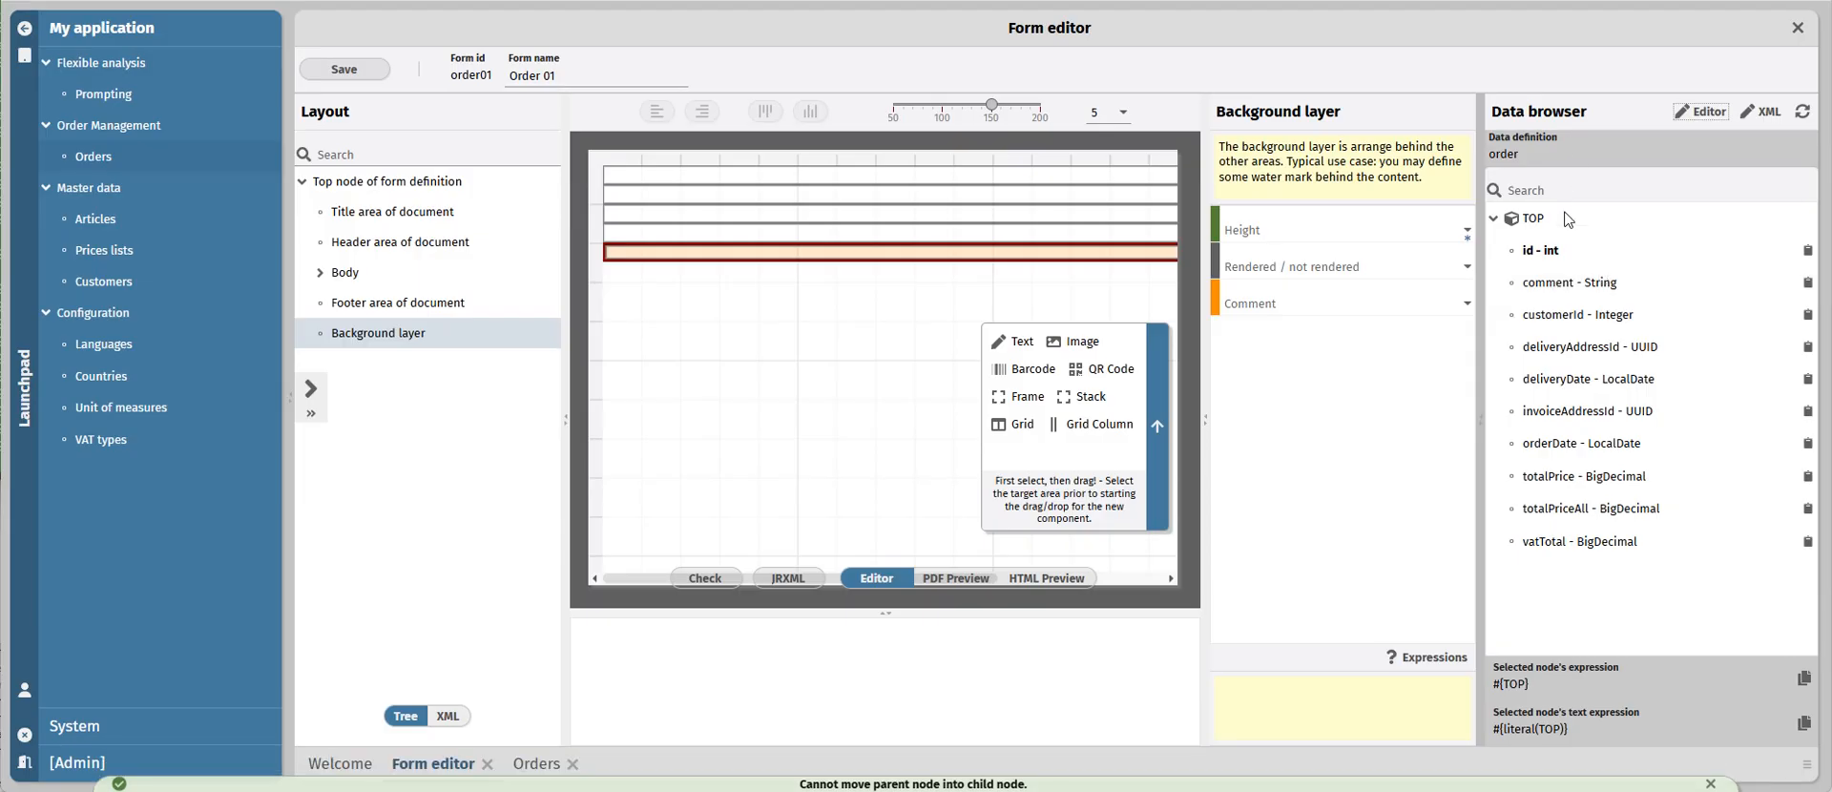
Step: Examine the form's title, header and body areas and the elements contained in the body
left_click(1529, 222)
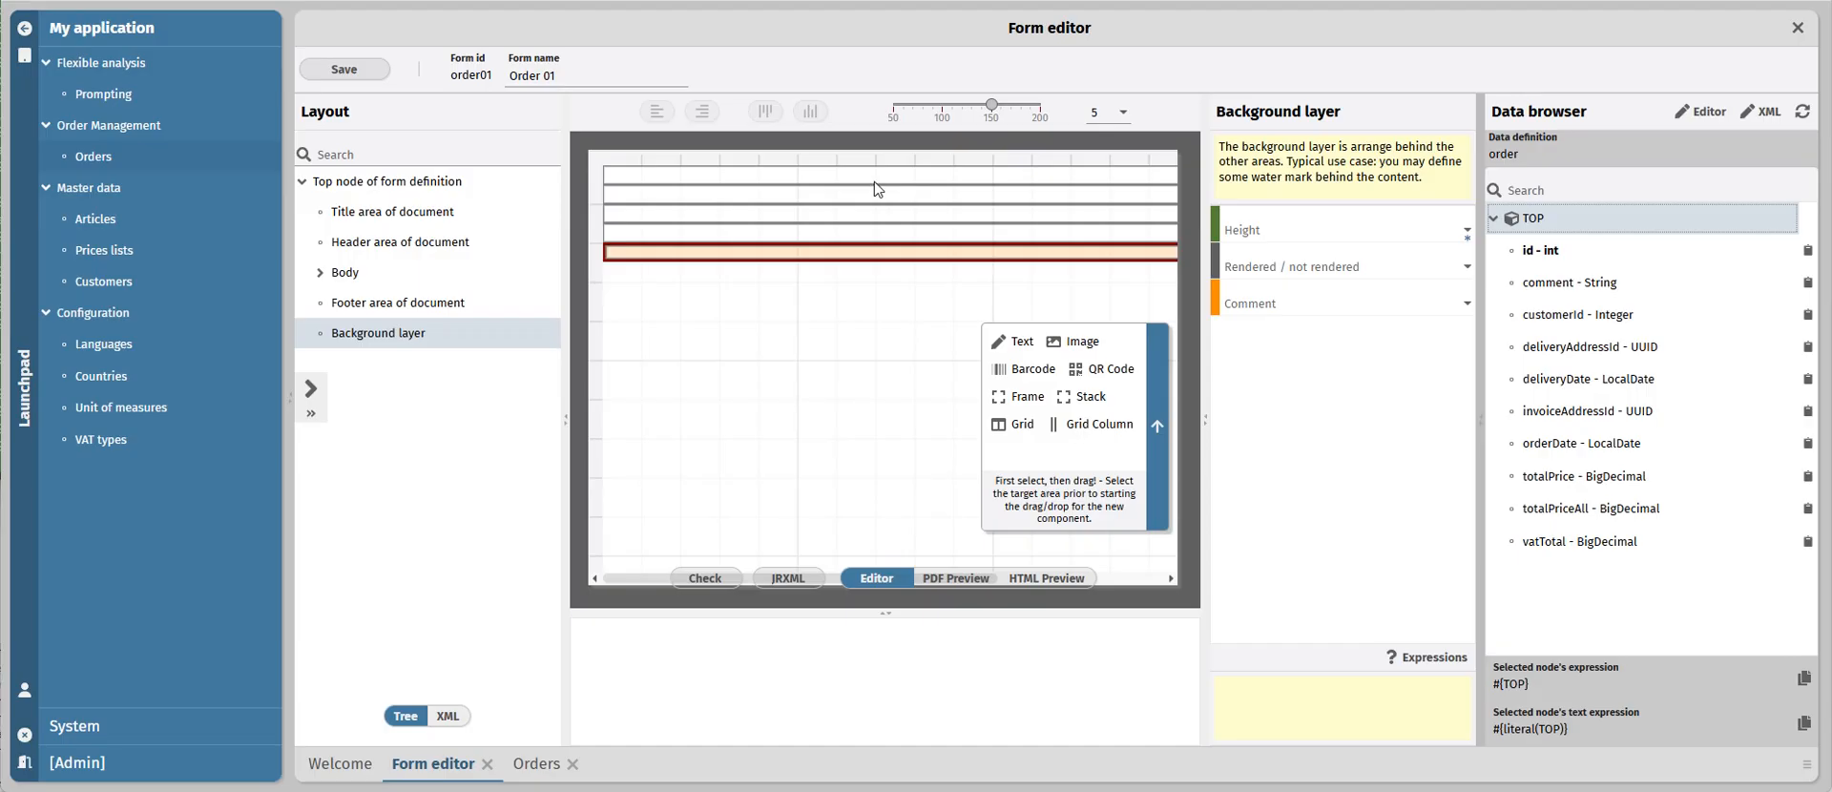
left_click(842, 177)
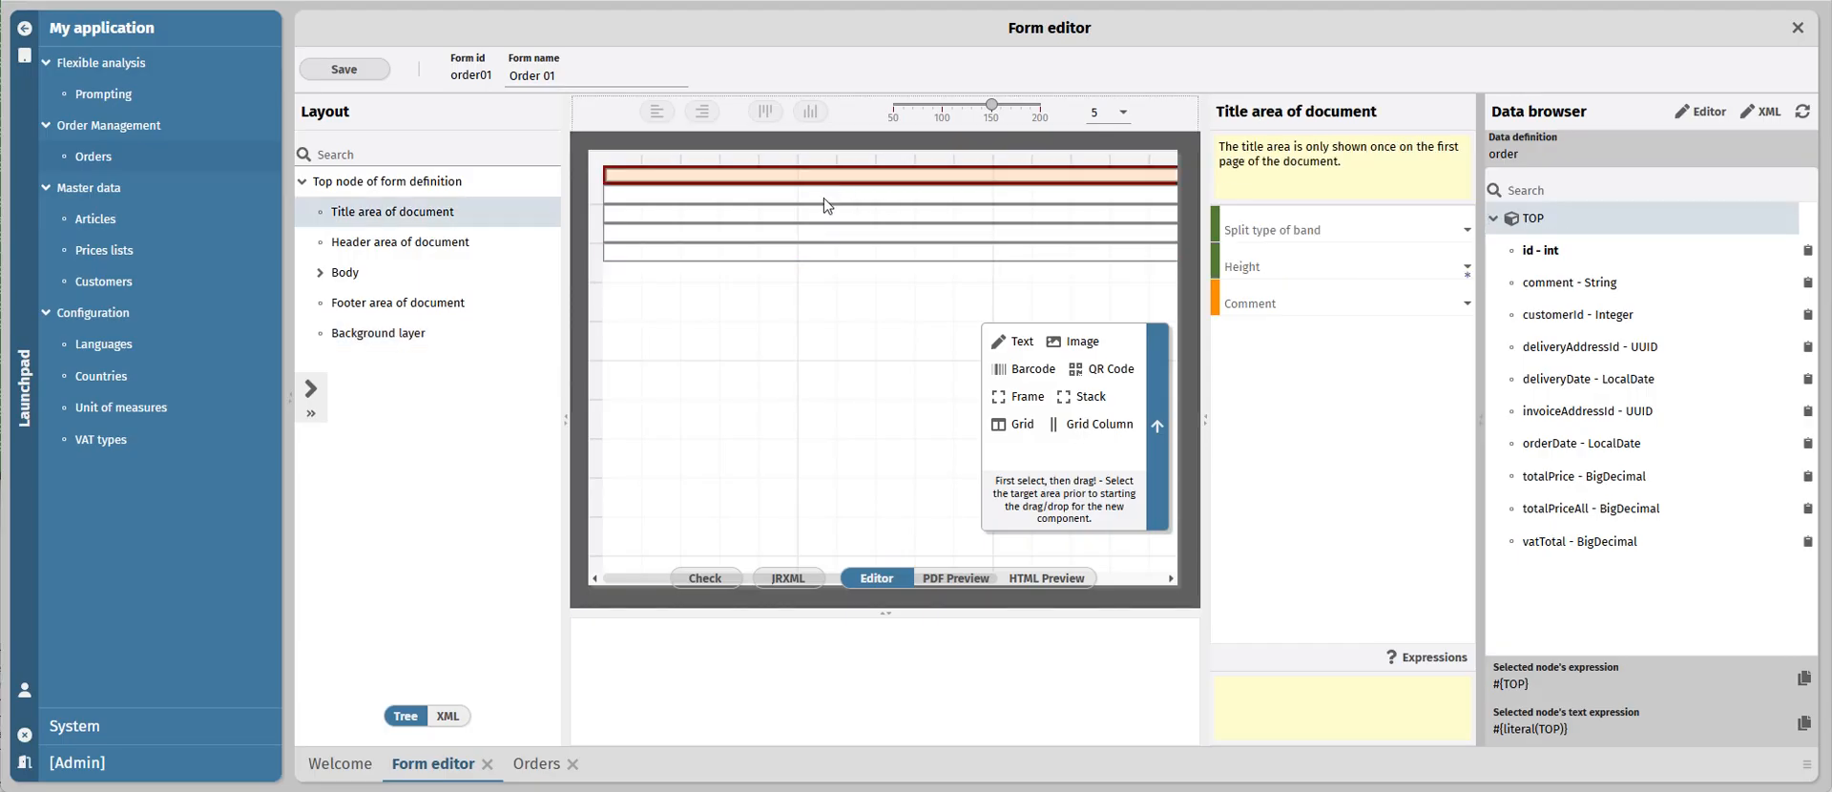
left_click(825, 198)
left_click(846, 182)
left_click(790, 198)
left_click(793, 177)
left_click(342, 276)
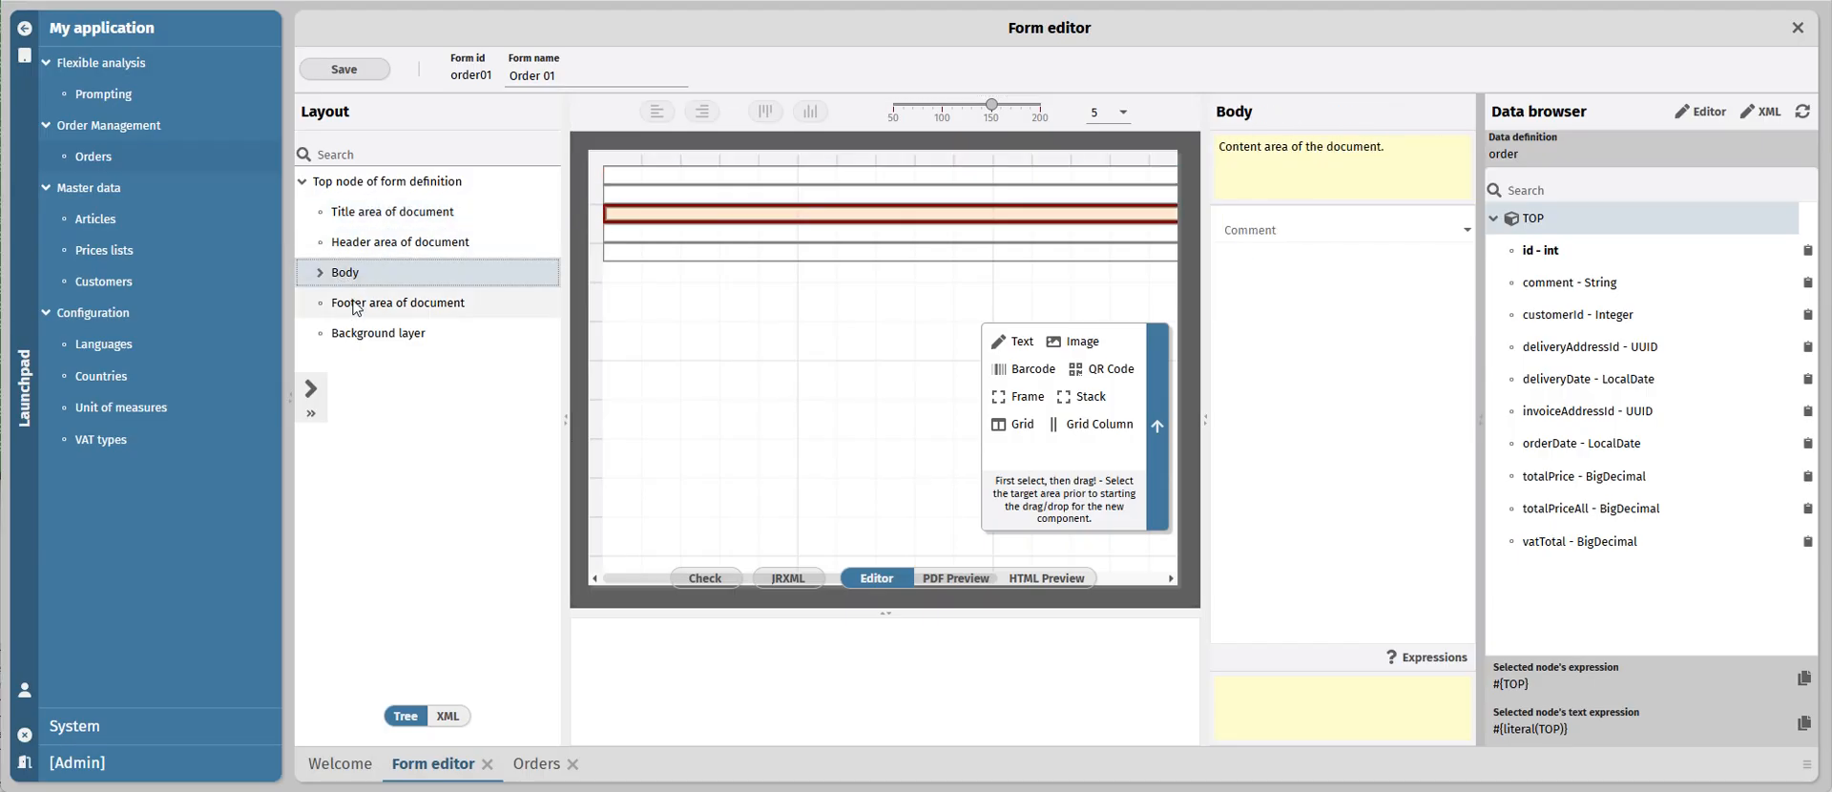
left_click(312, 273)
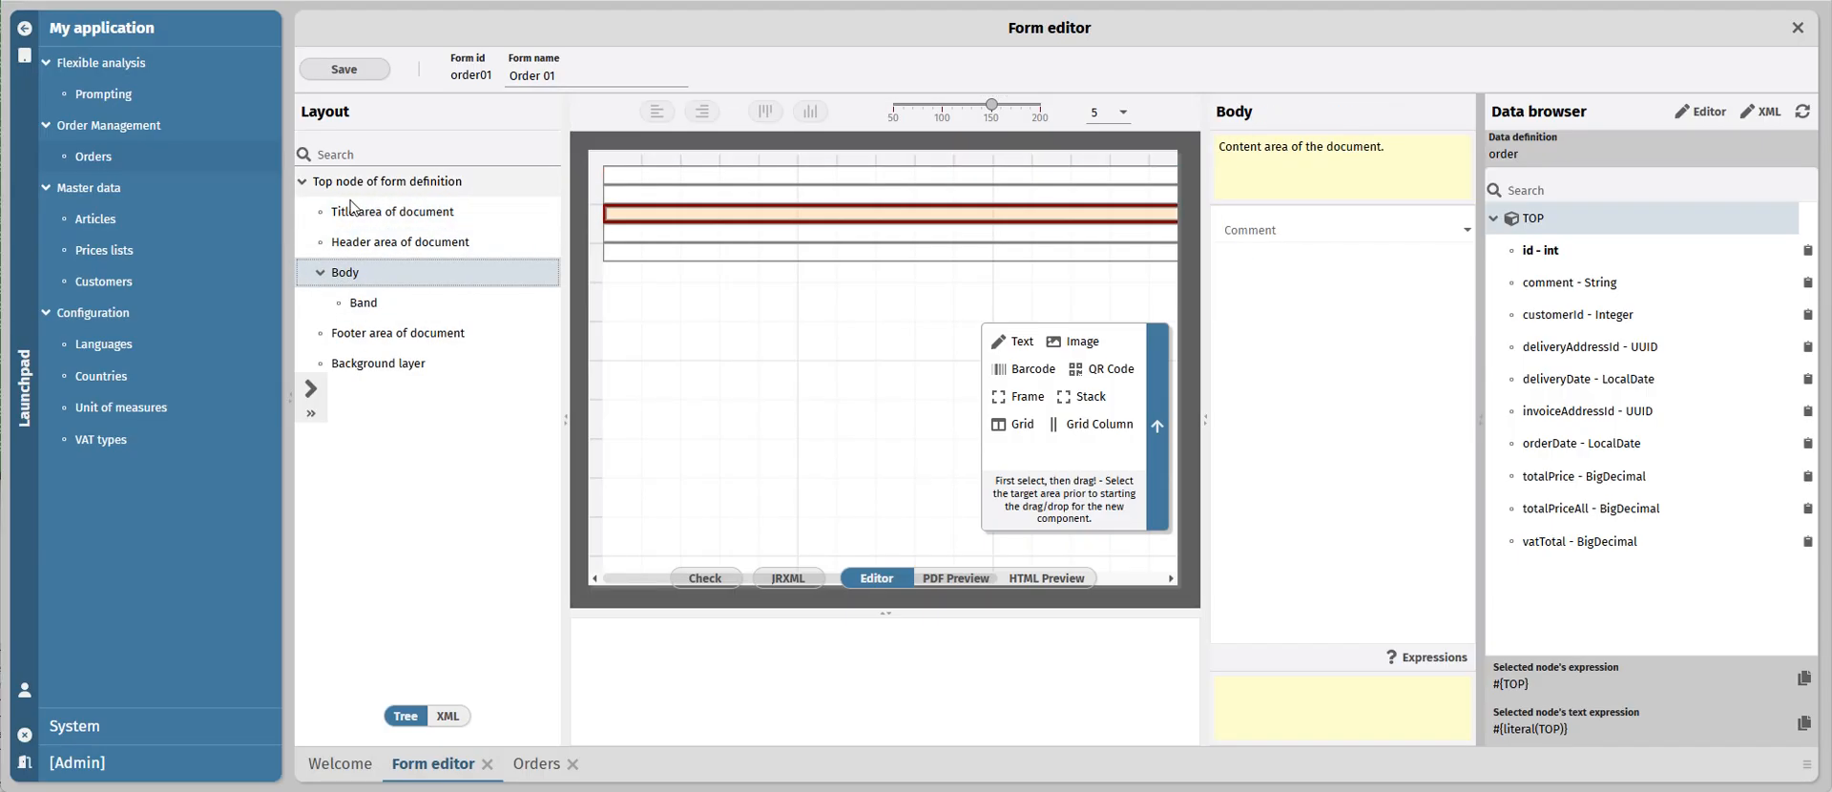
left_click(408, 246)
Step: Add a text component reading Hello at position 0, 0 of the title area and save the form
left_click(411, 212)
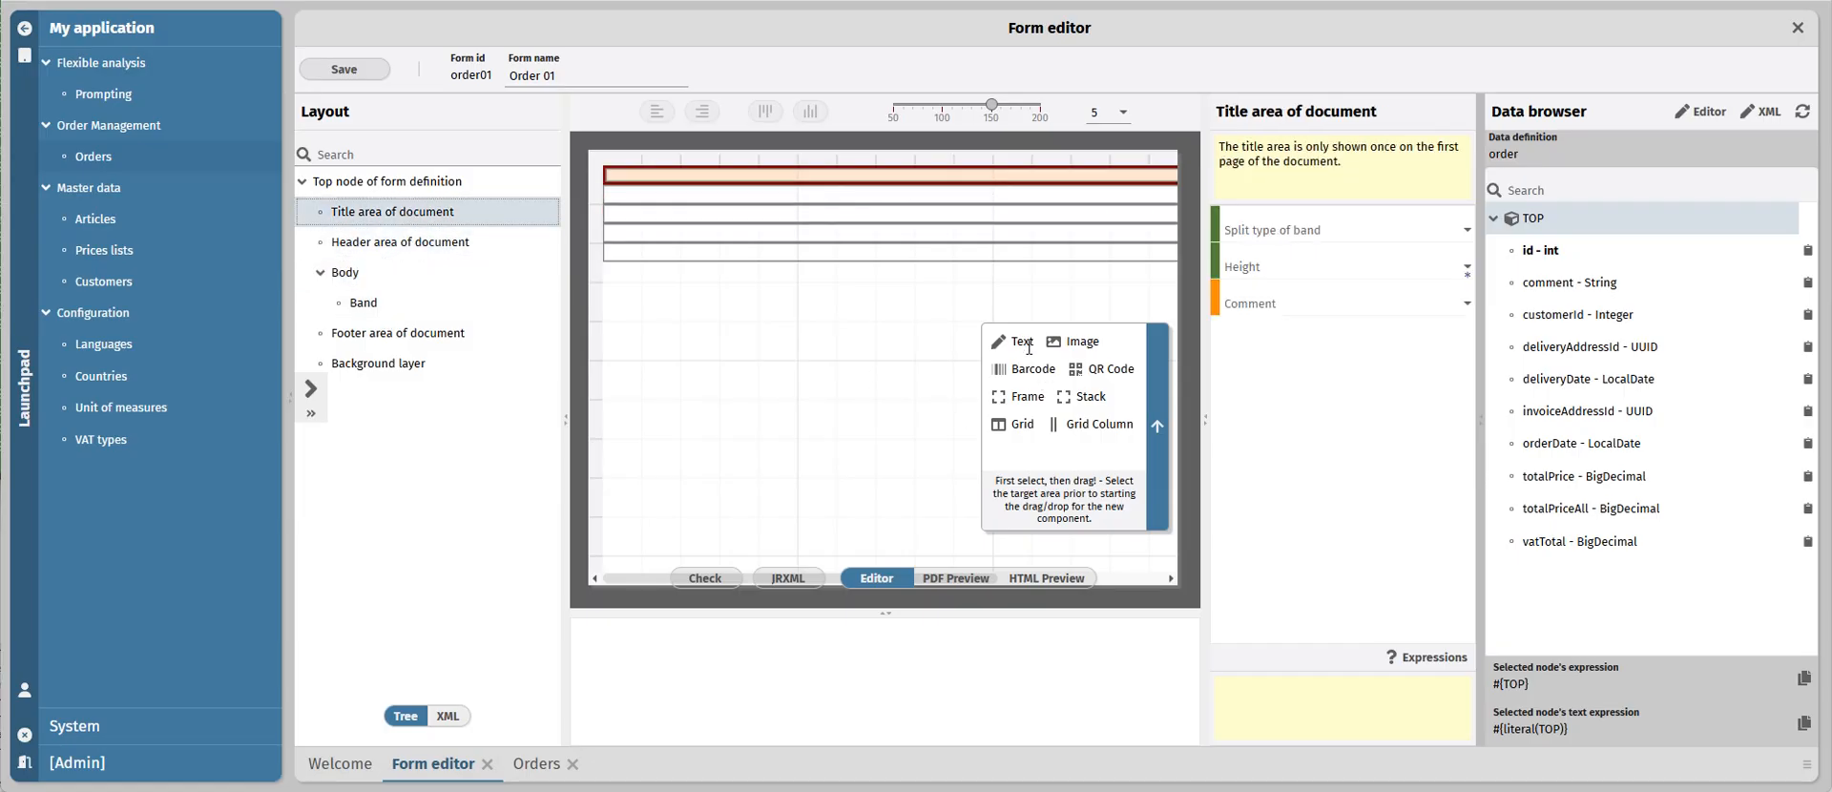
left_click_drag(1030, 345, 631, 182)
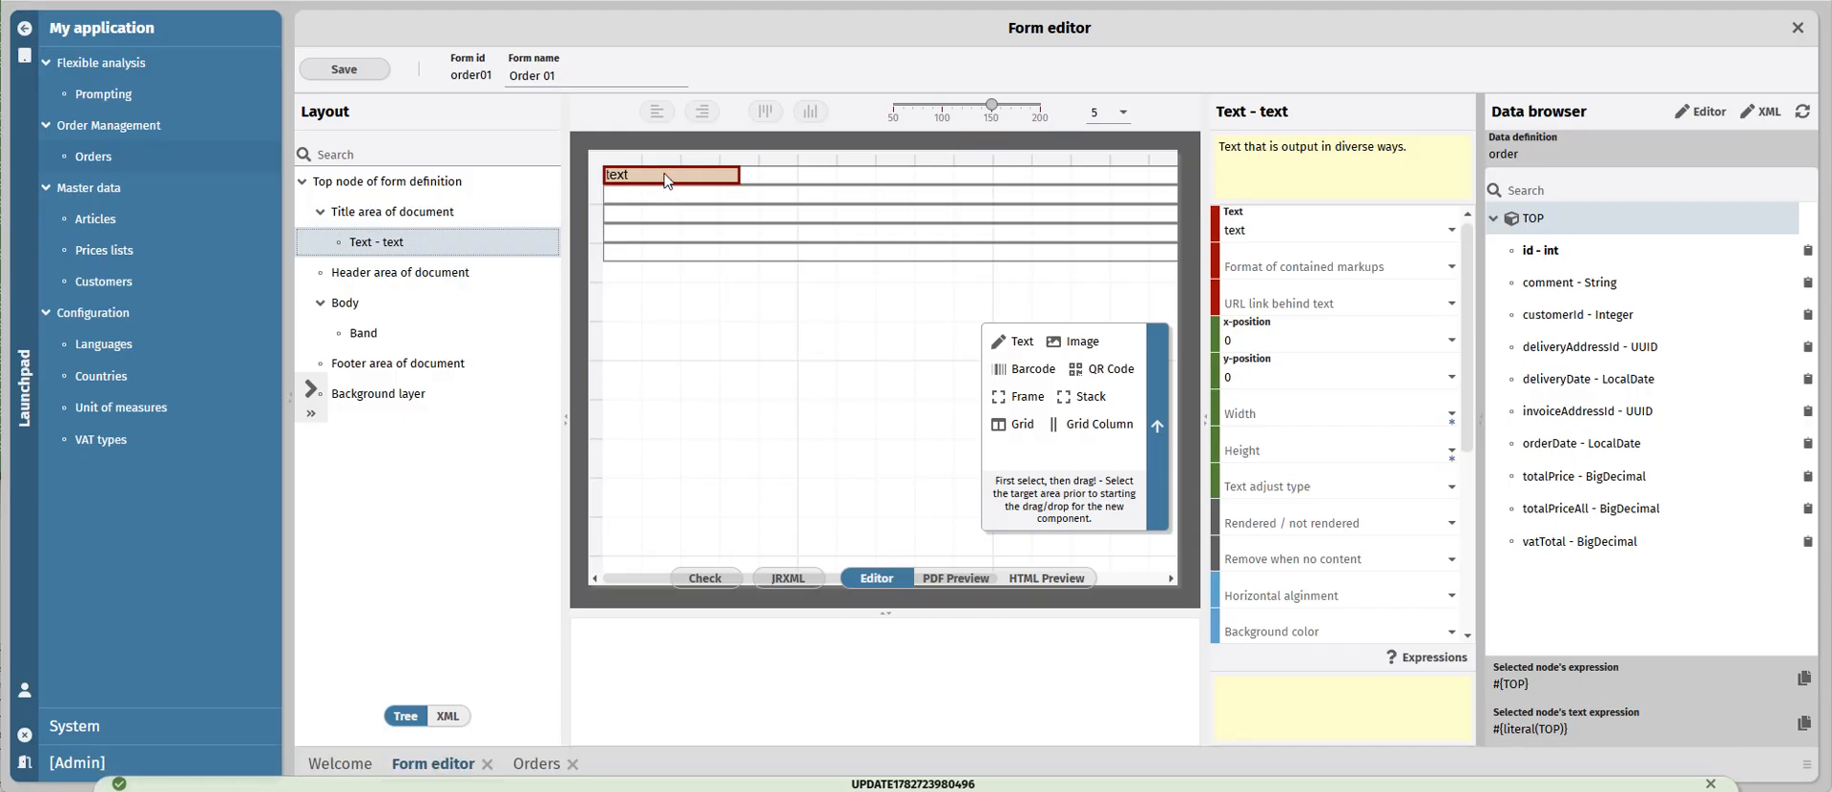
left_click(1265, 230)
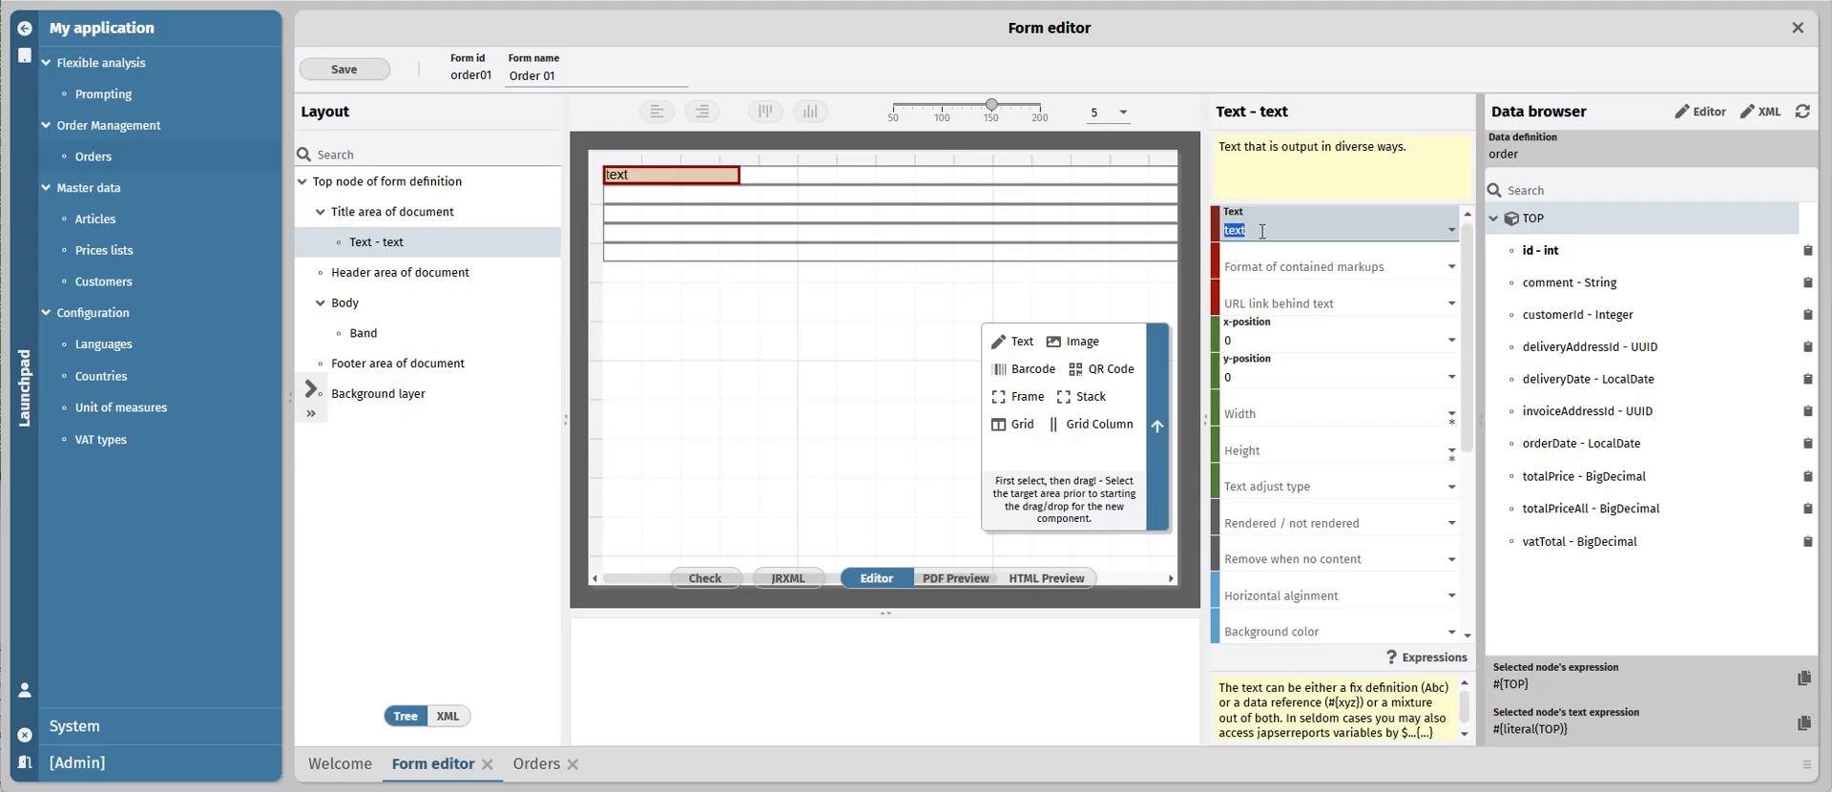
left_click(345, 68)
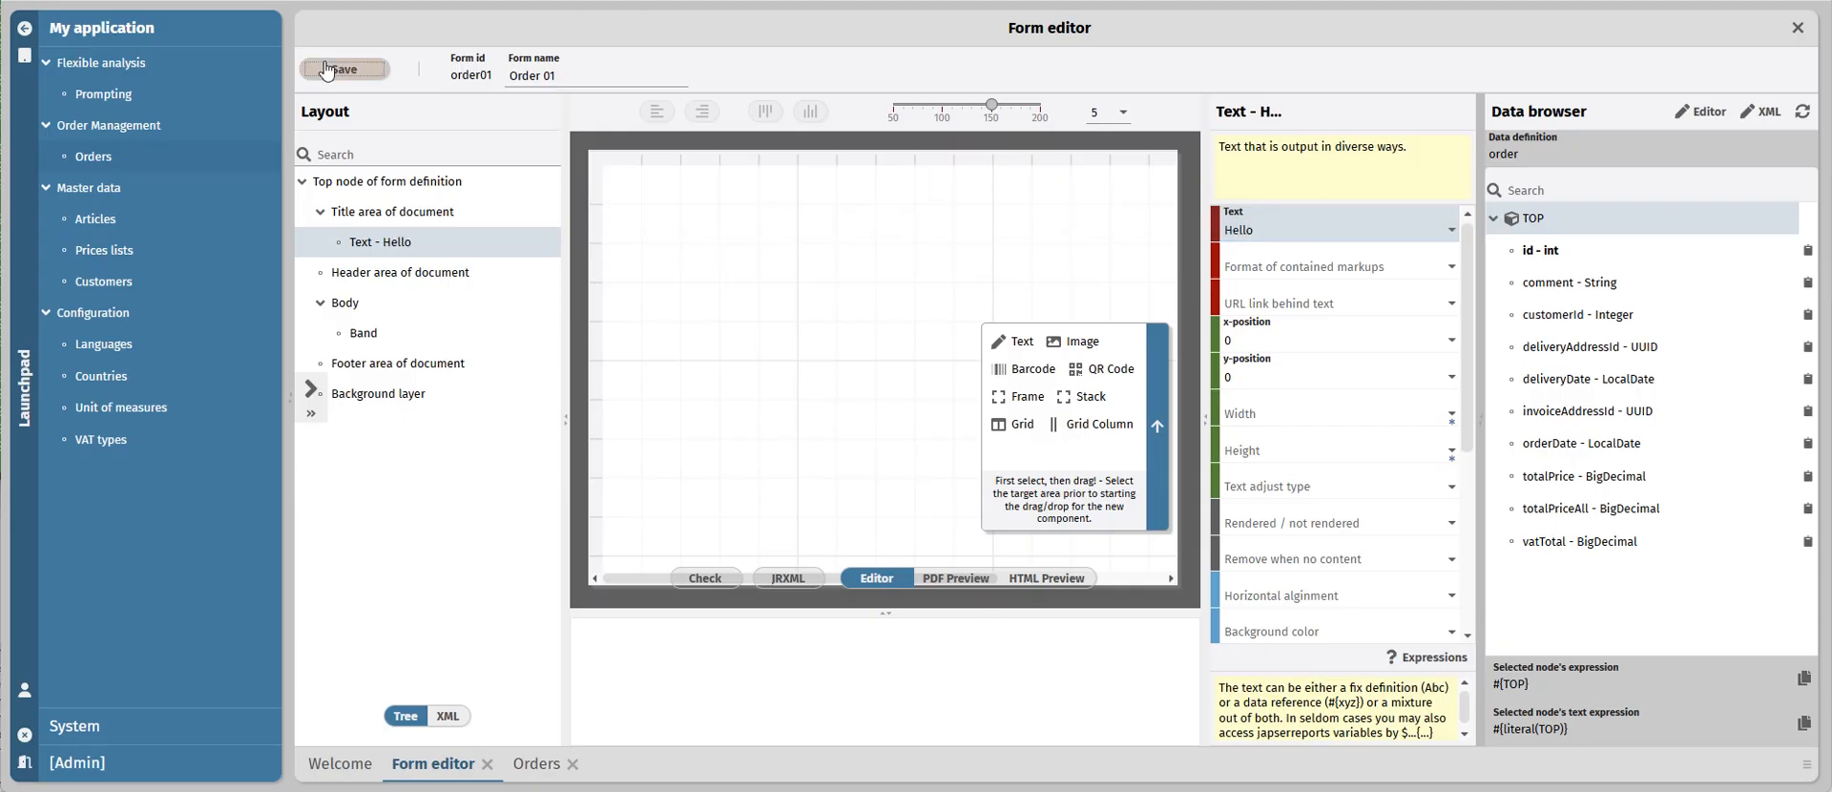
Step: Check the title text in an enlarged PDF preview and return to the layout editor
left_click(945, 582)
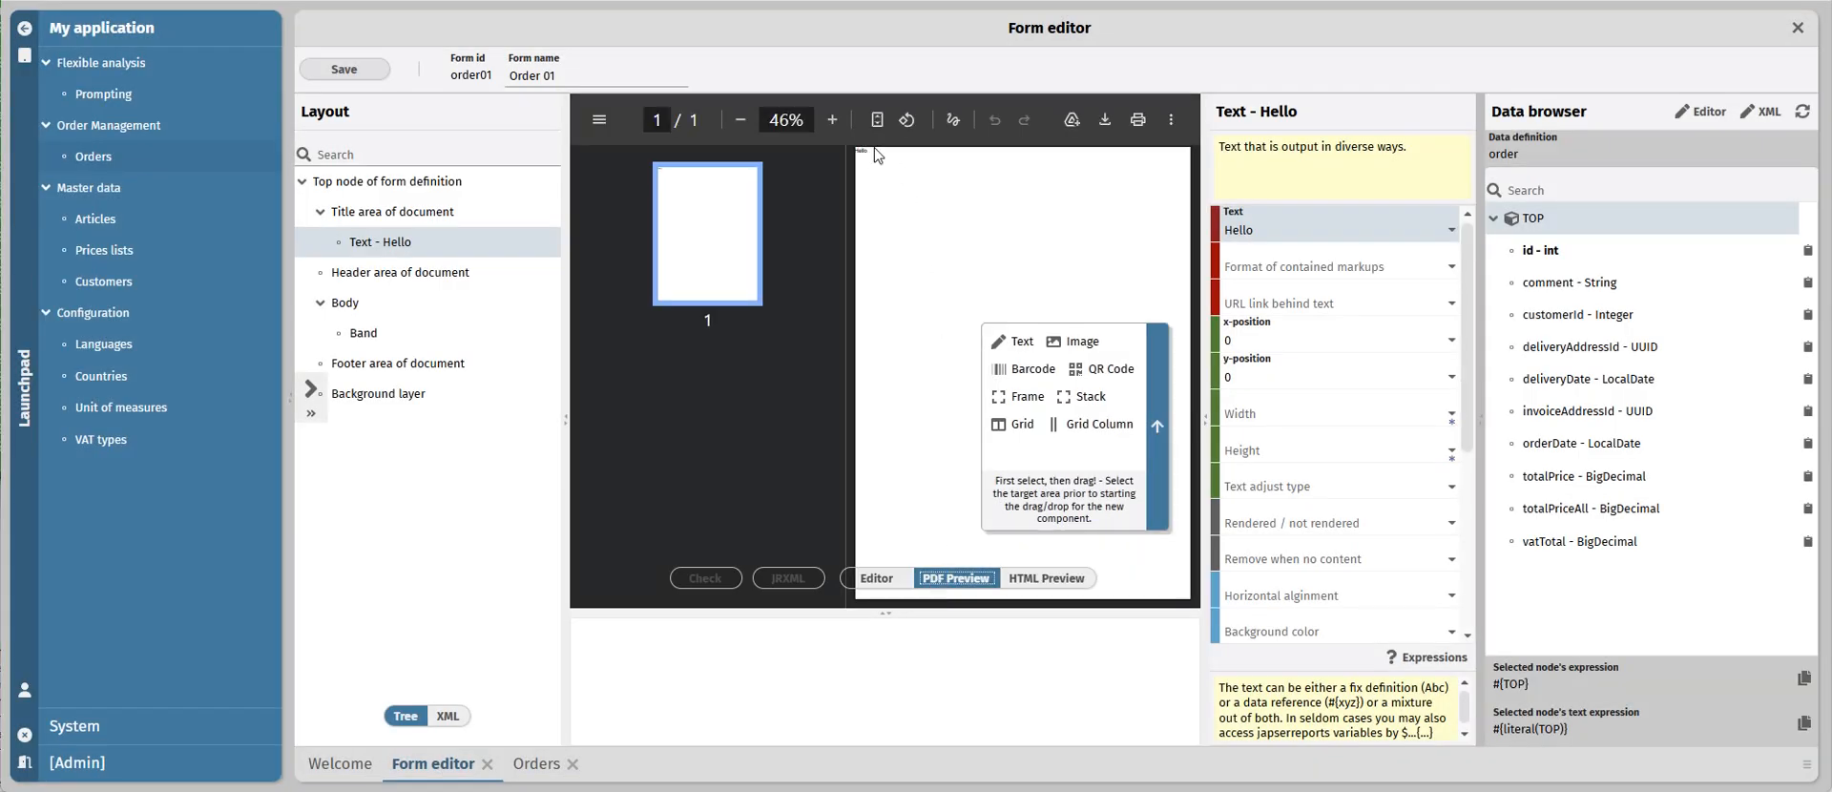
left_click(832, 120)
left_click(831, 121)
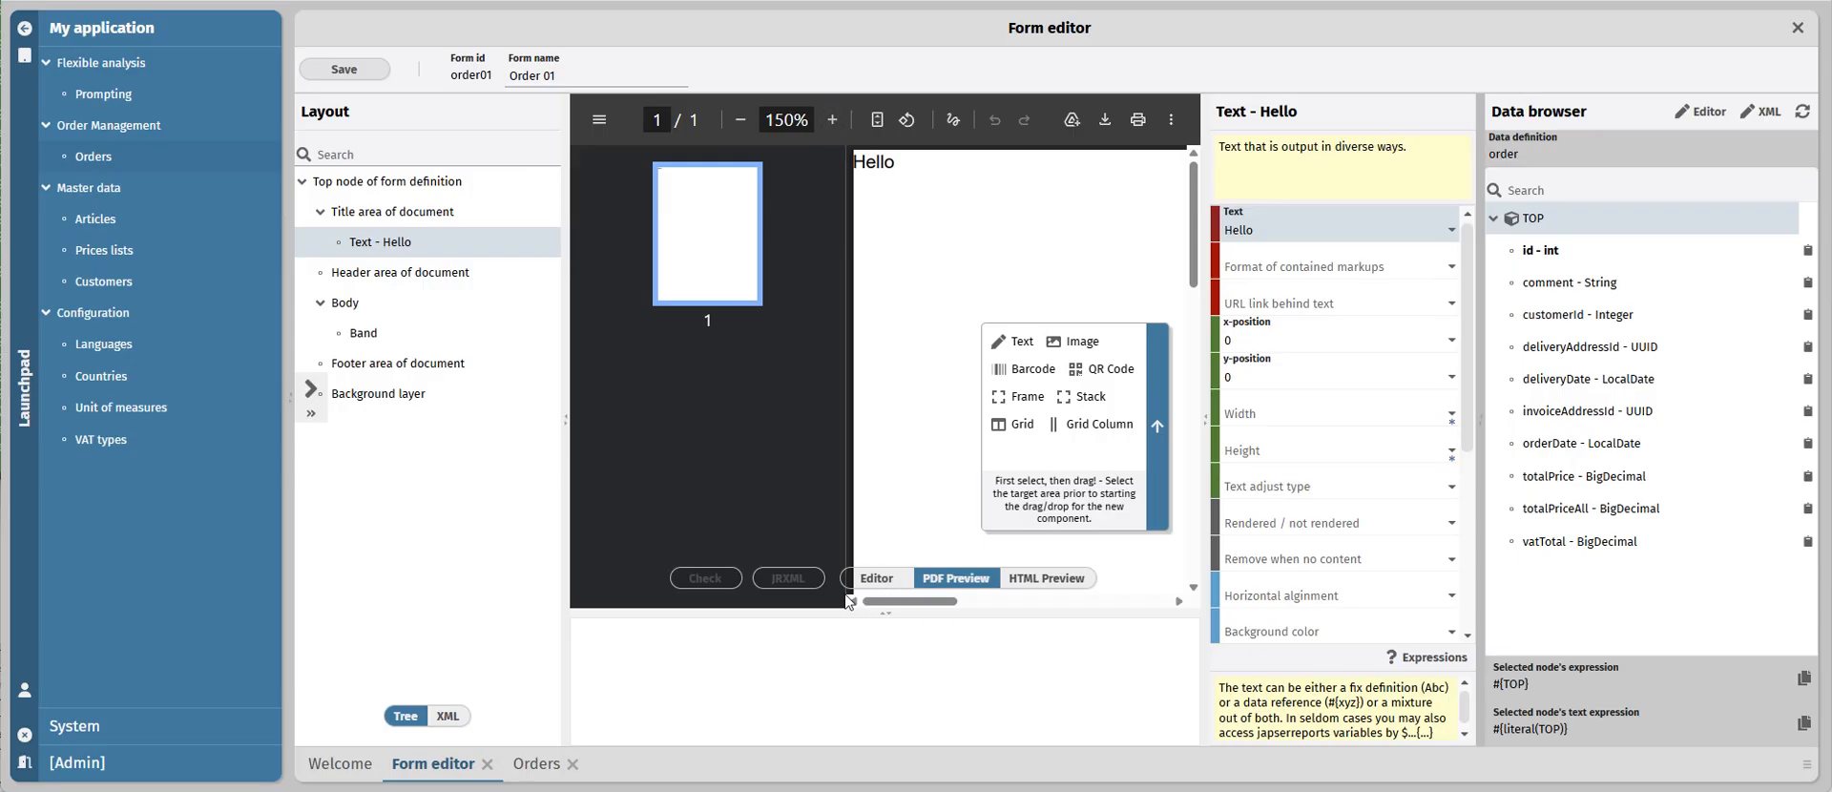
left_click(876, 578)
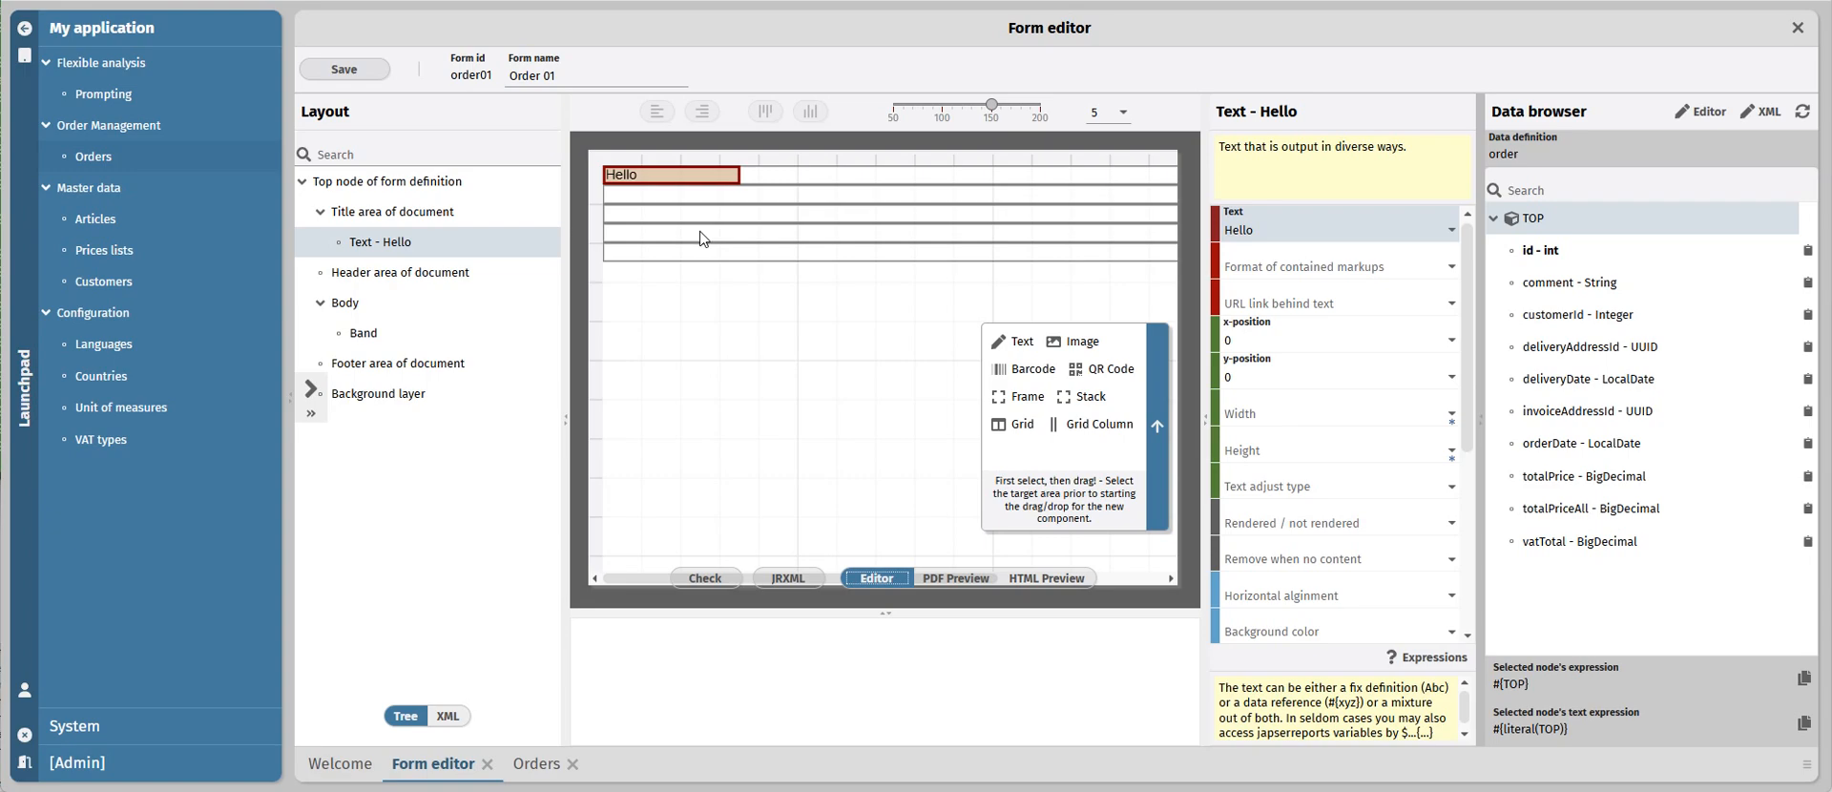
Step: Replace the title text with the order's id property, #{id}, and check it in an enlarged PDF preview
left_click_drag(1551, 255, 1307, 228)
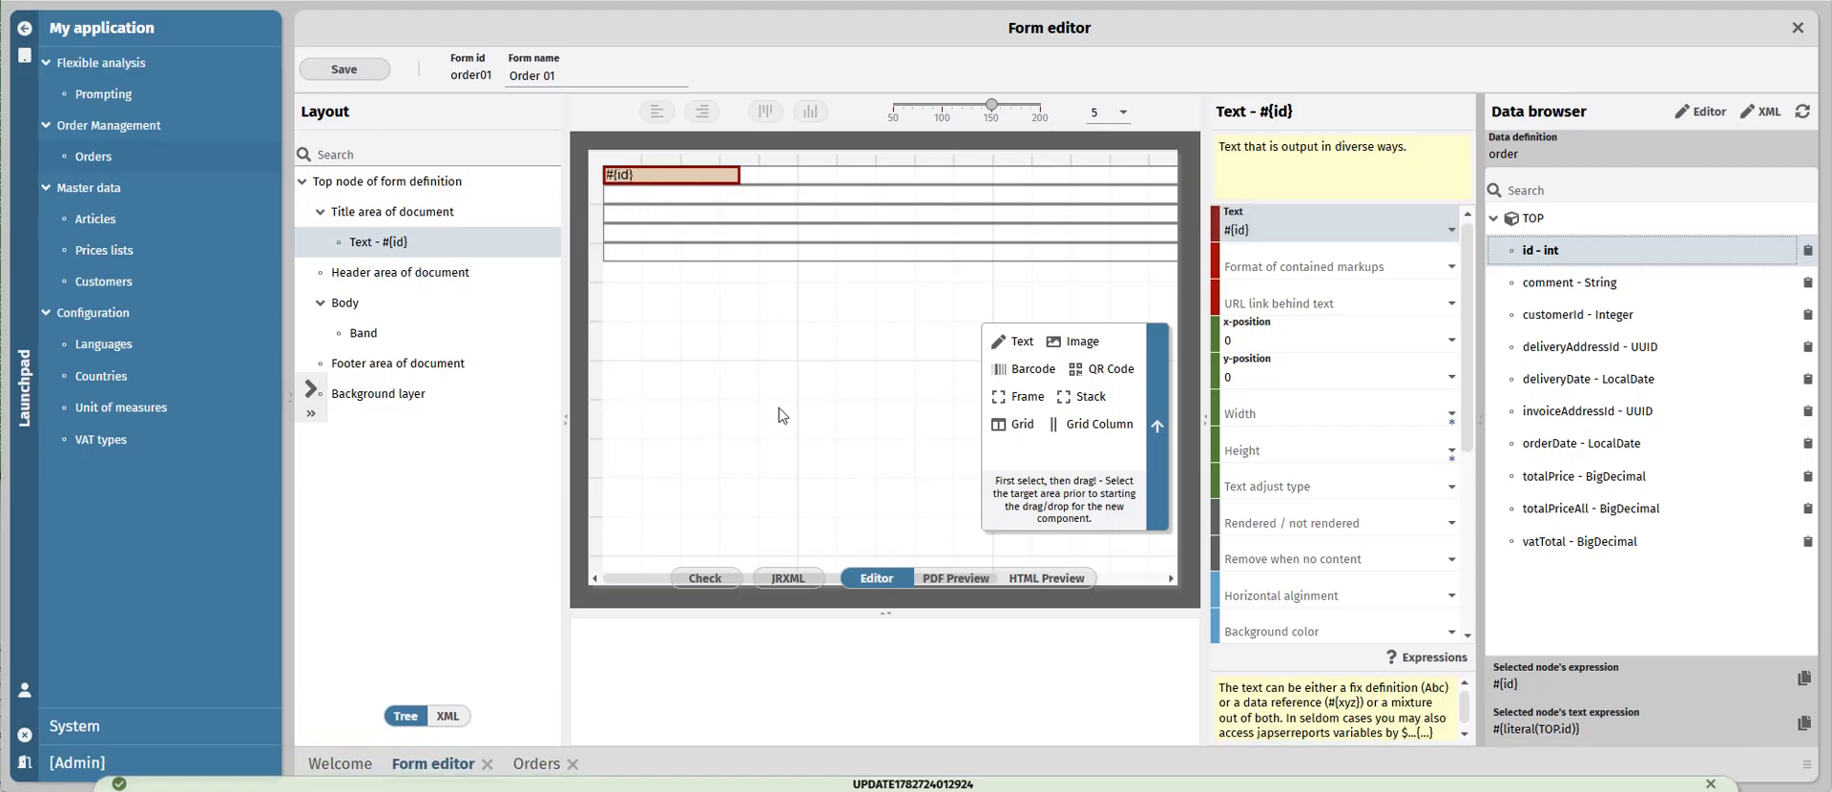
left_click(956, 589)
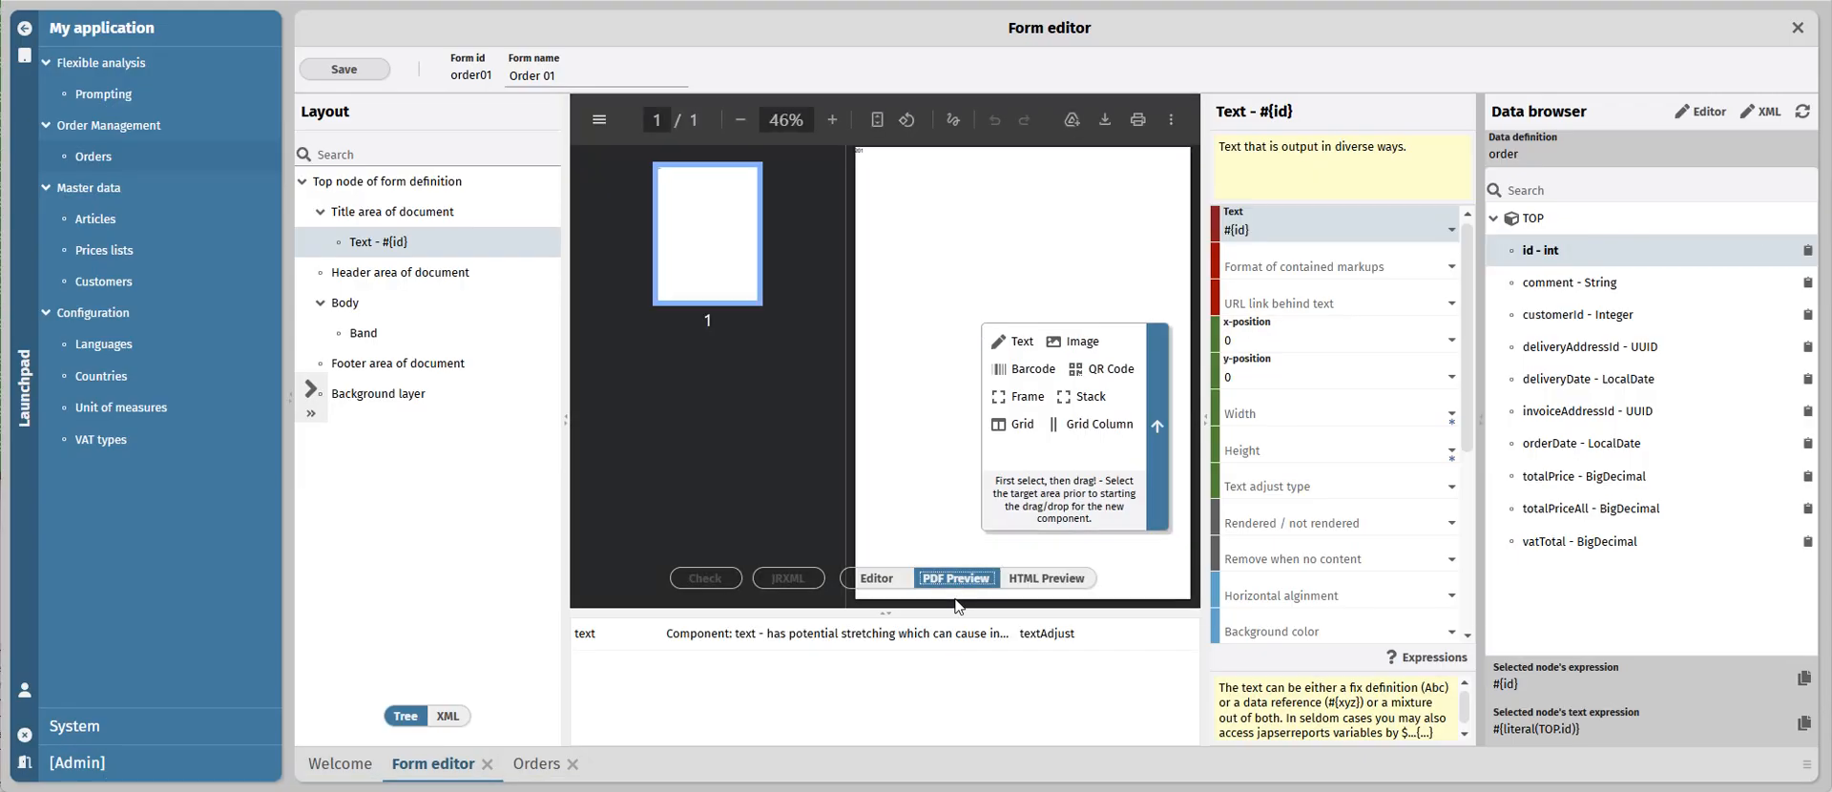
left_click(832, 119)
left_click(832, 119)
left_click(832, 120)
left_click(832, 120)
left_click(832, 119)
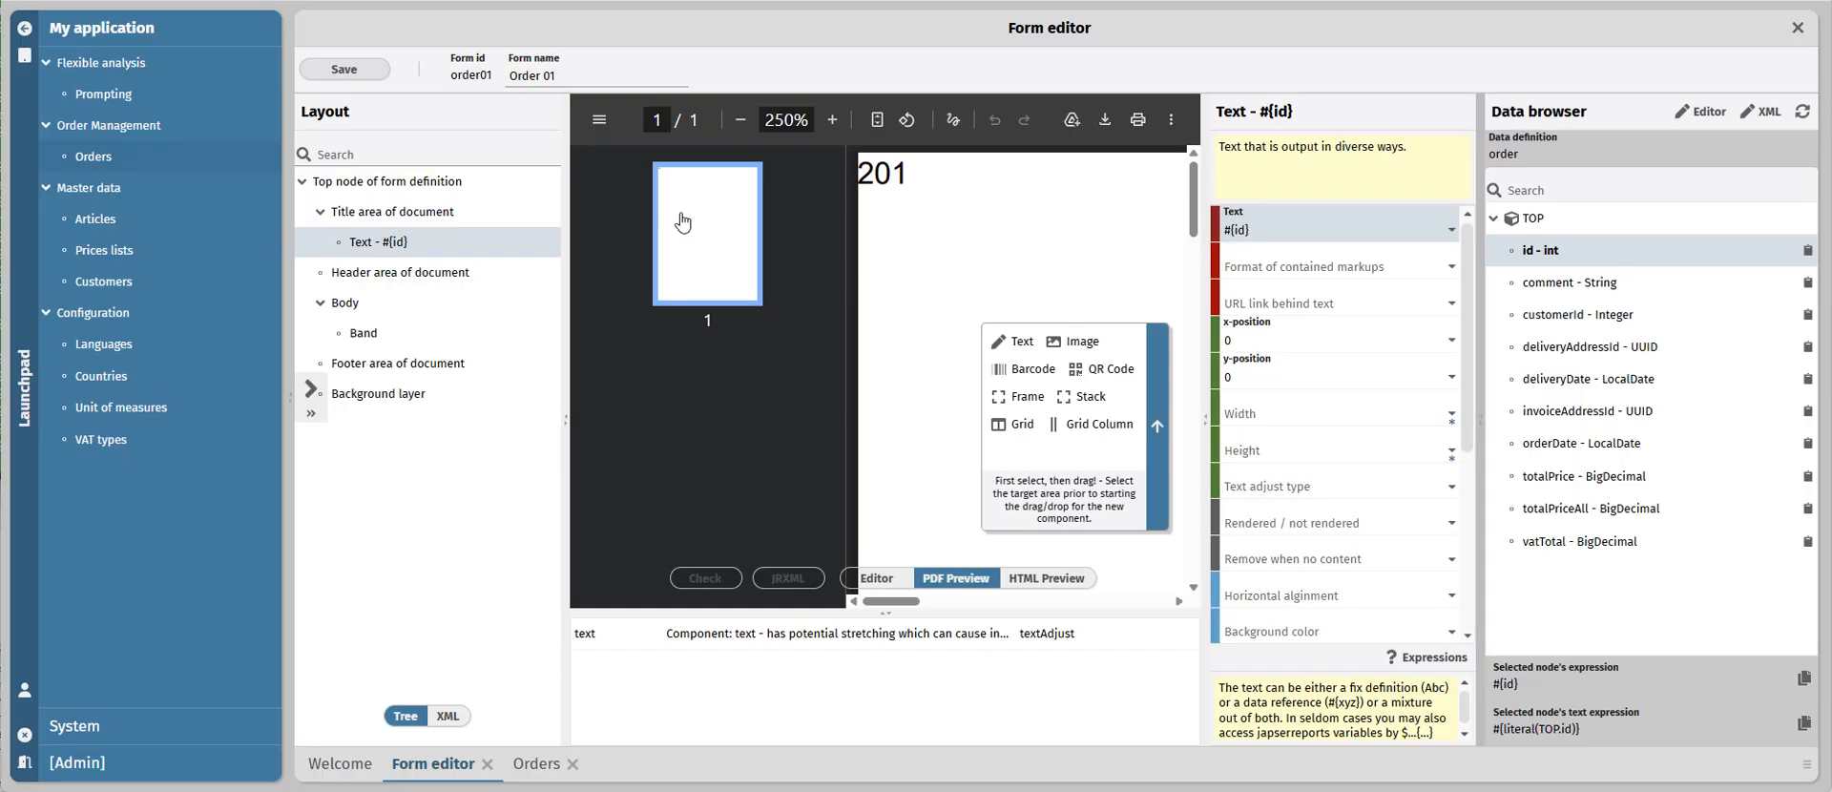
left_click(876, 578)
Step: Set the form's distance from the border of the paper to 10 on the top, left, right and bottom
left_click(372, 182)
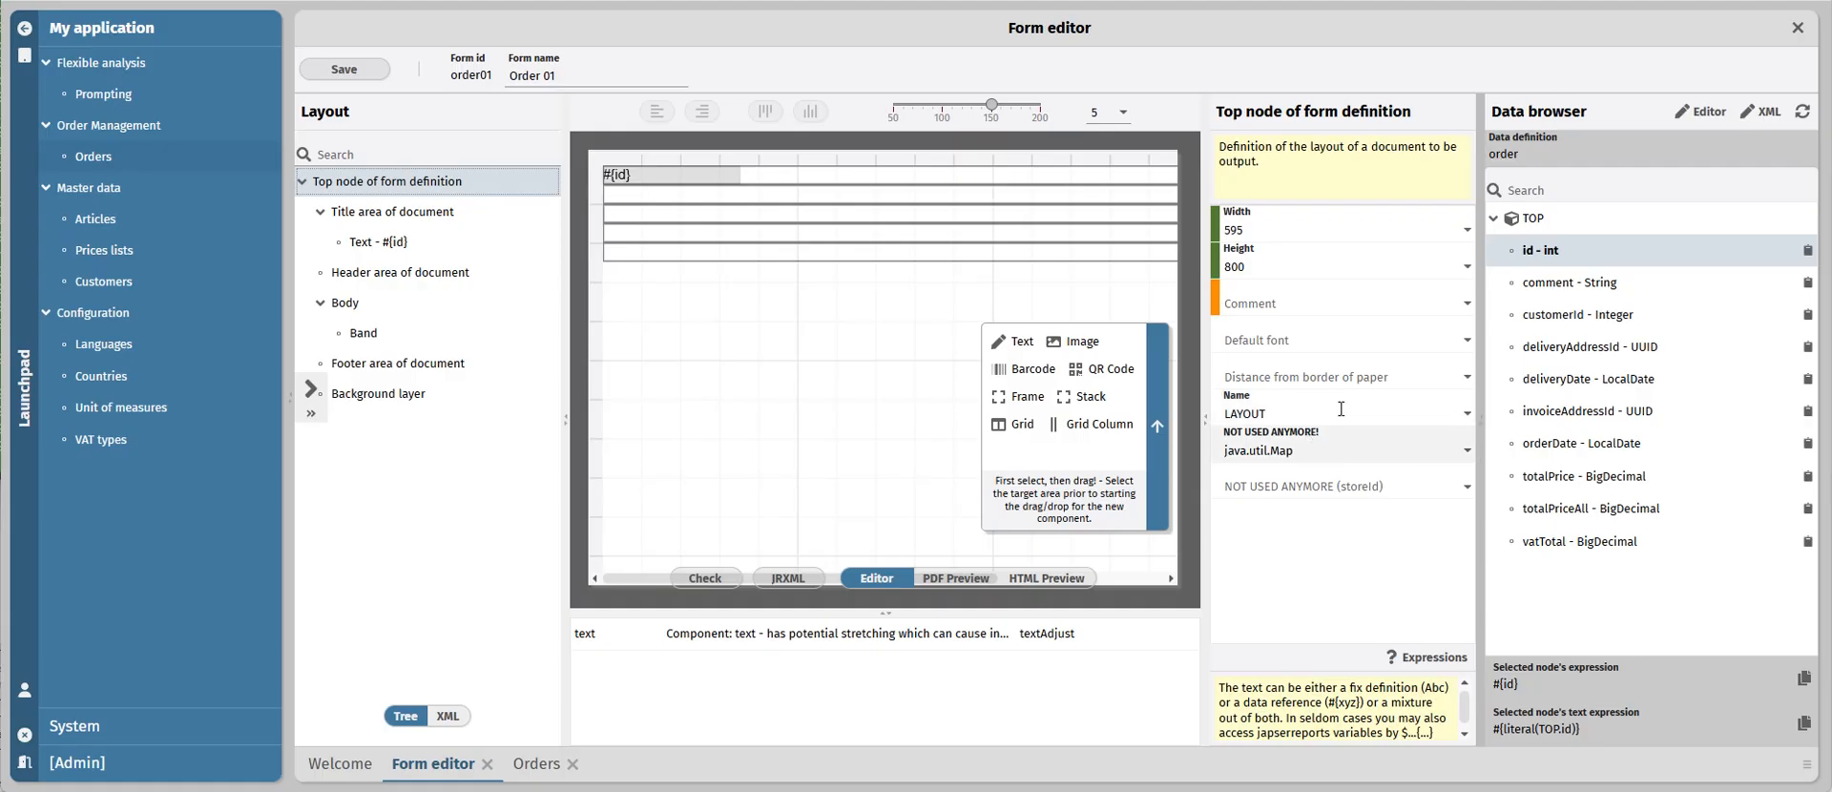
left_click(1467, 377)
left_click(1422, 423)
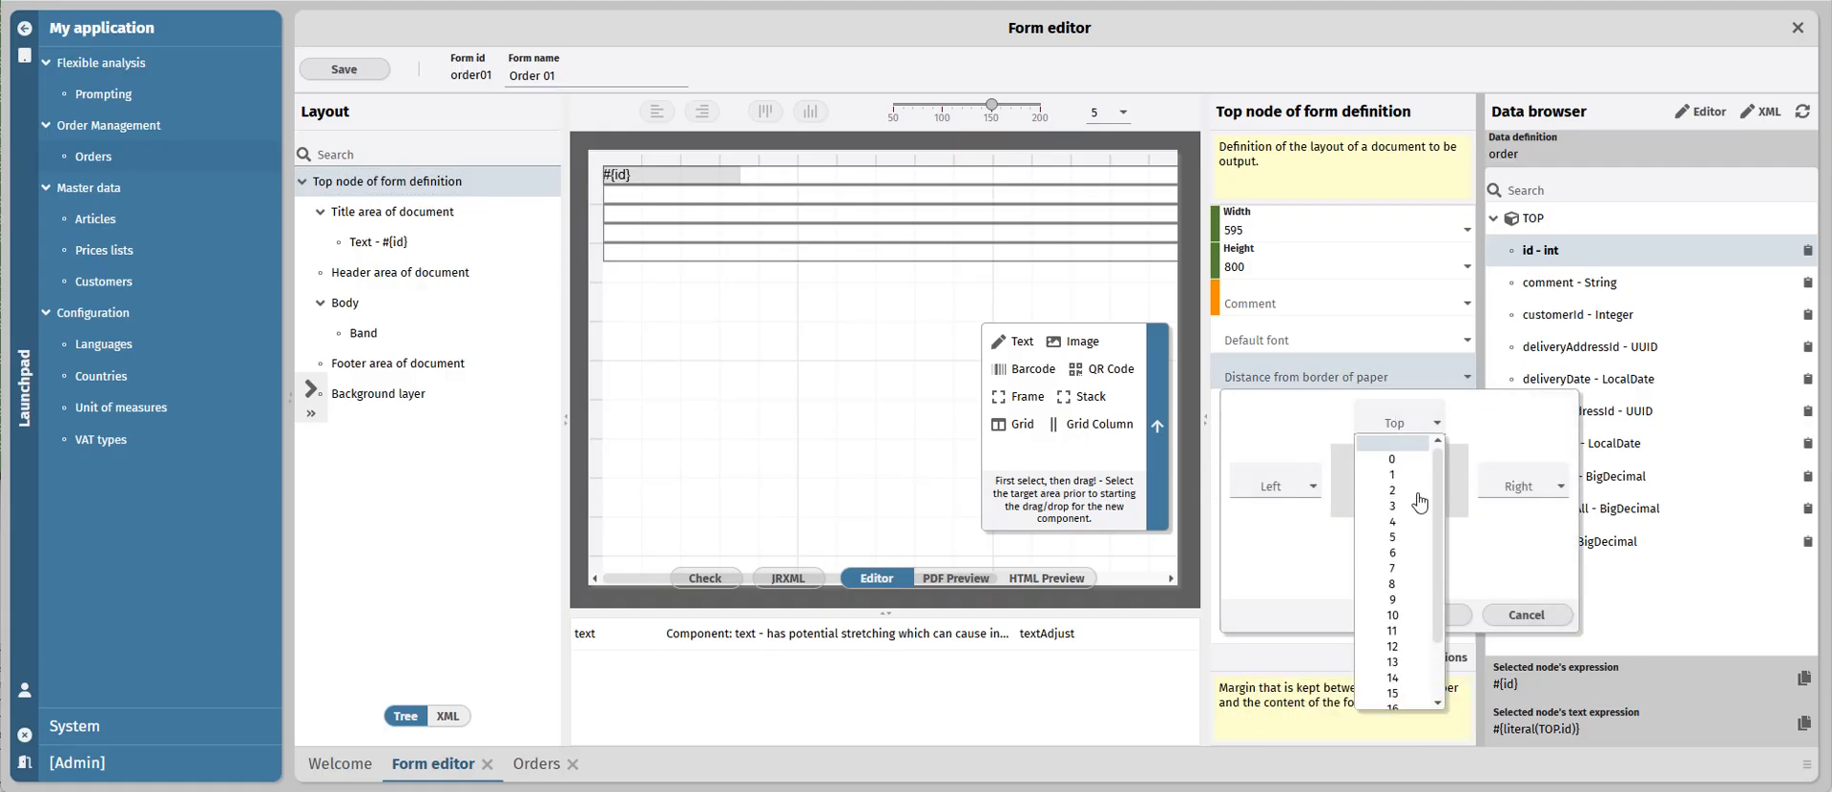
left_click(1389, 630)
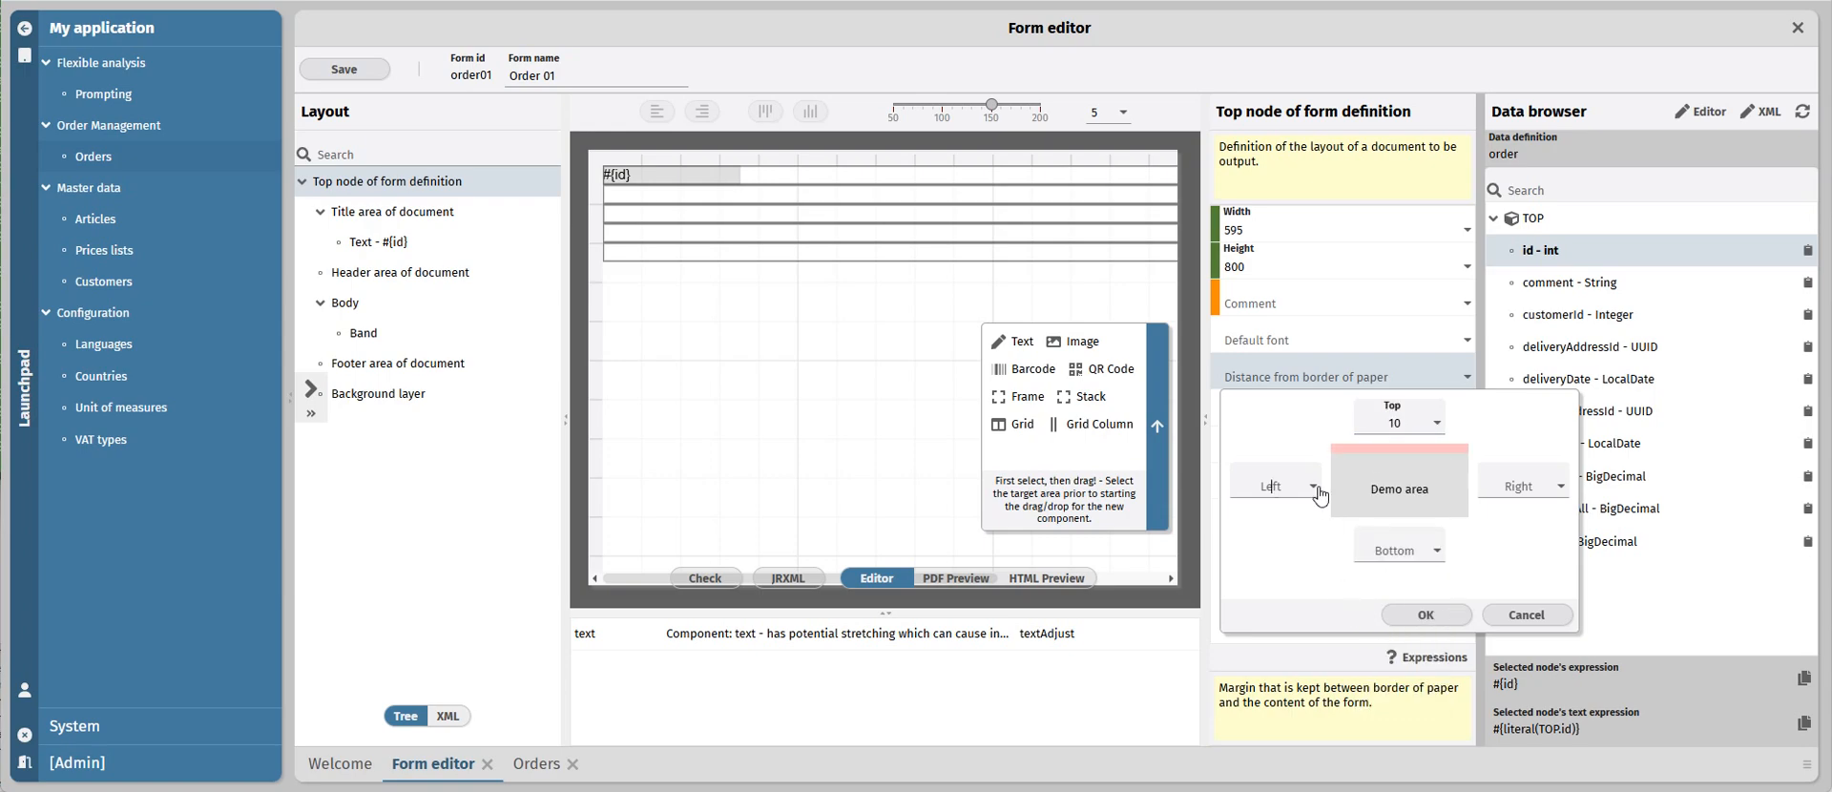
left_click(1315, 486)
left_click(1274, 681)
left_click(1559, 488)
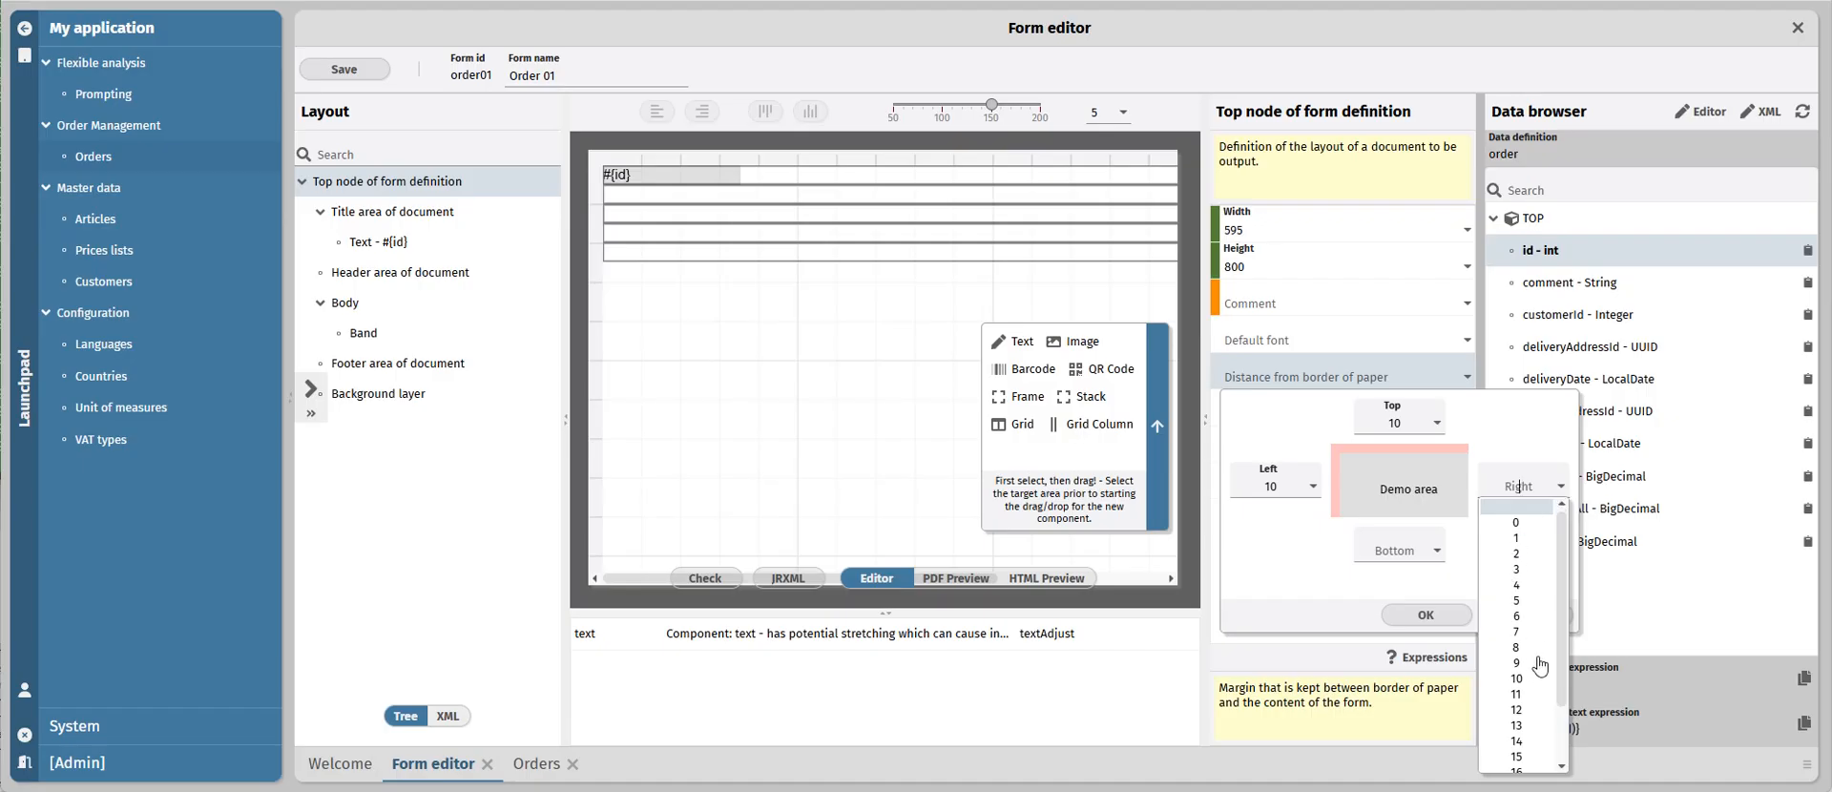
left_click(1517, 678)
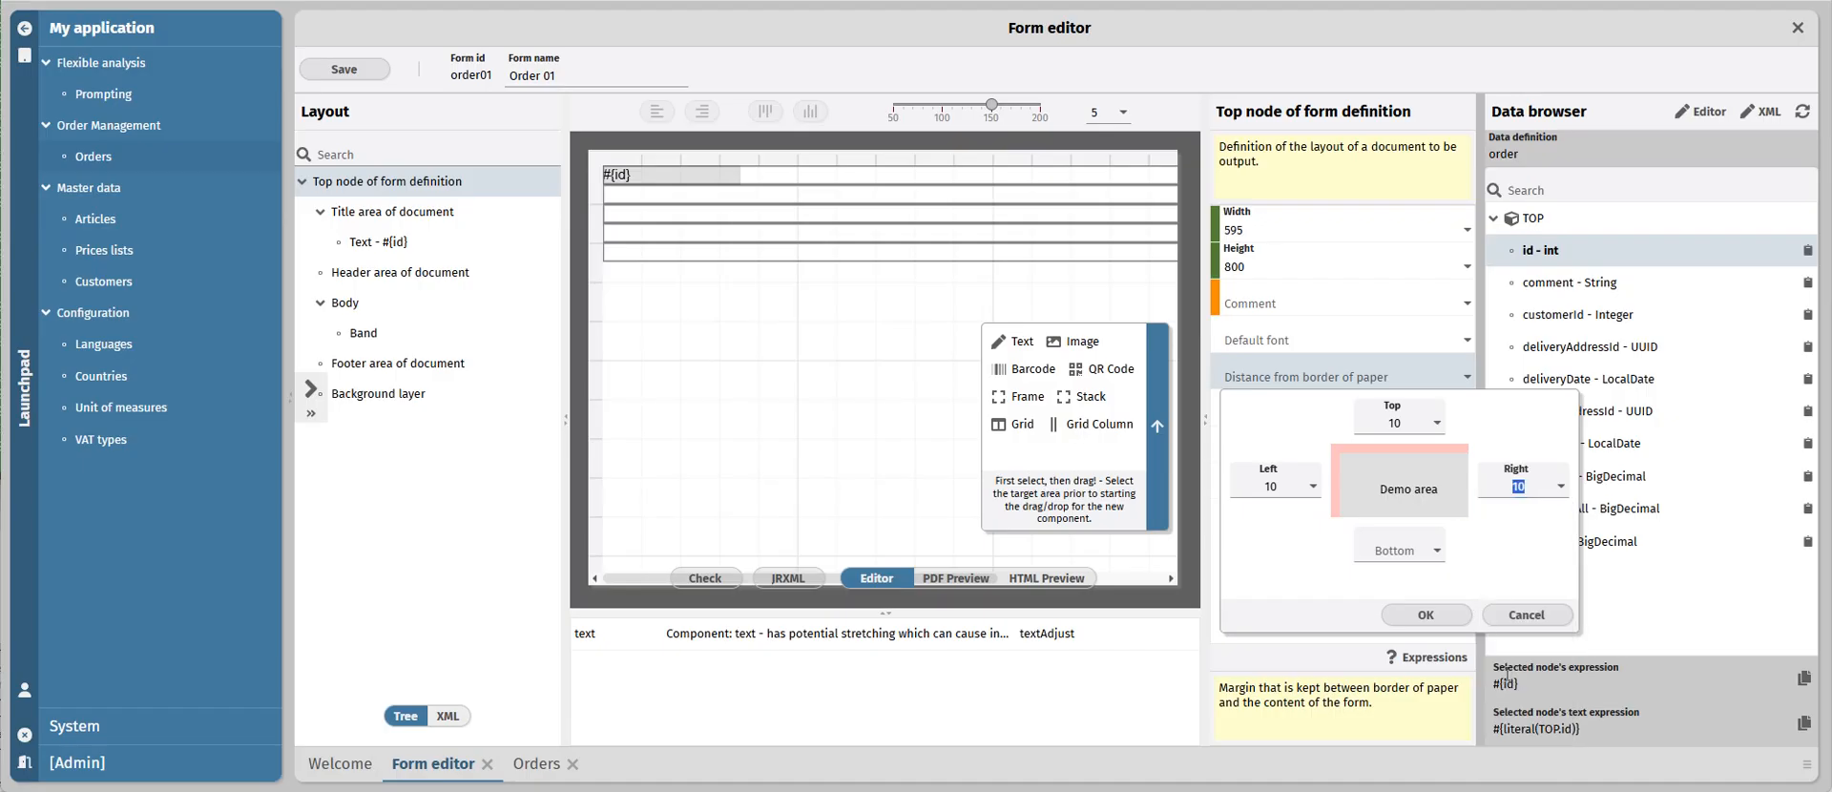
left_click(1437, 551)
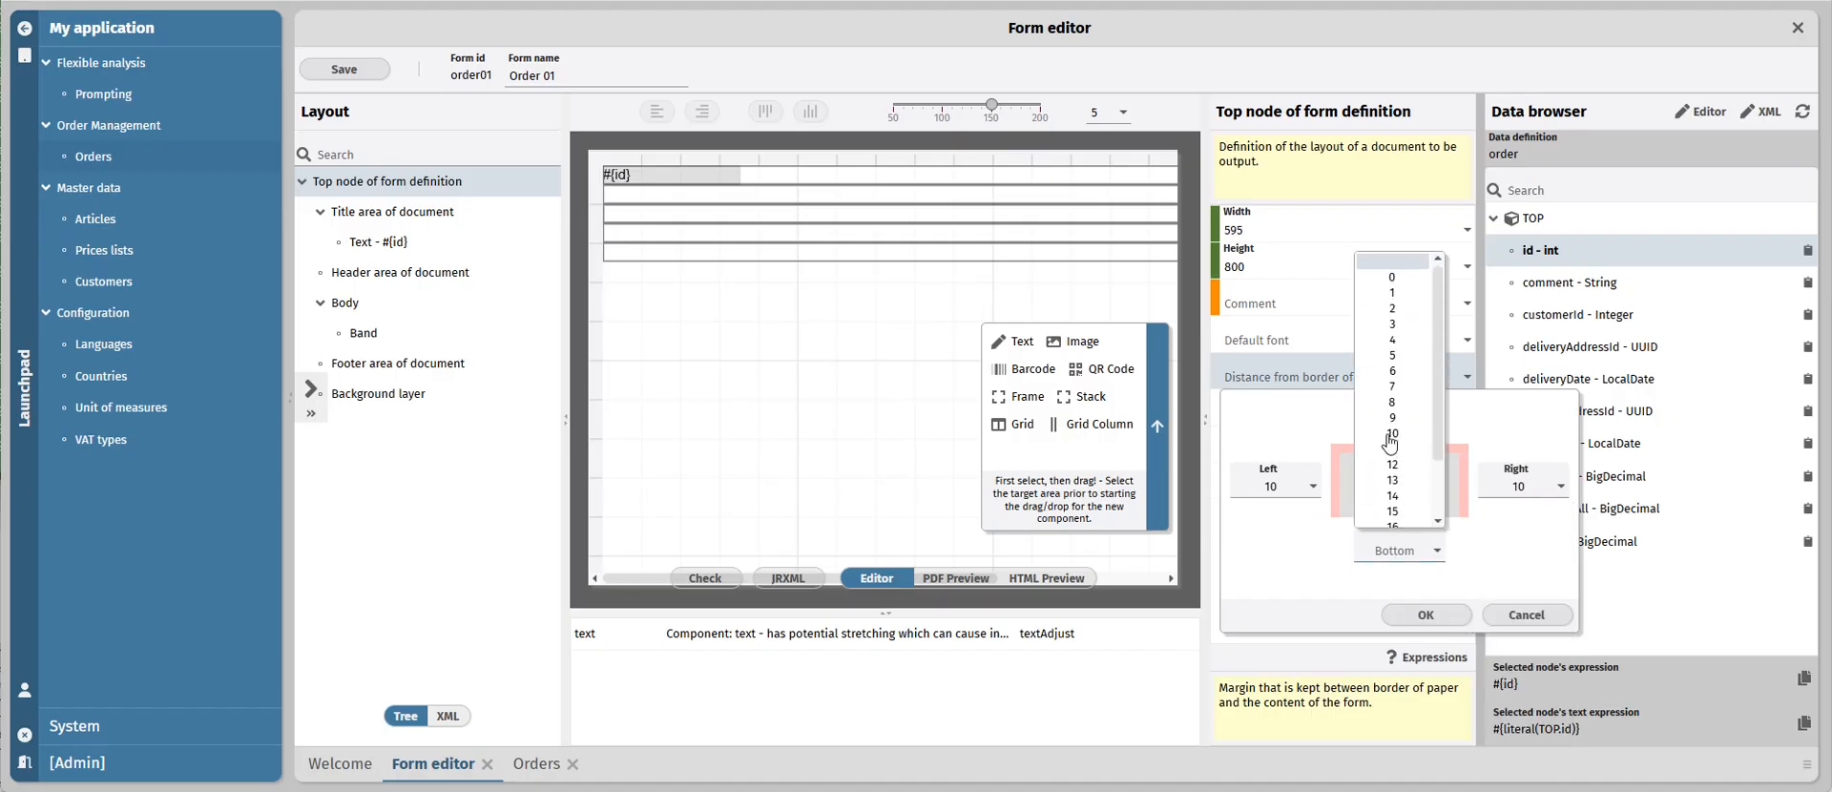
left_click(1393, 433)
left_click(1427, 615)
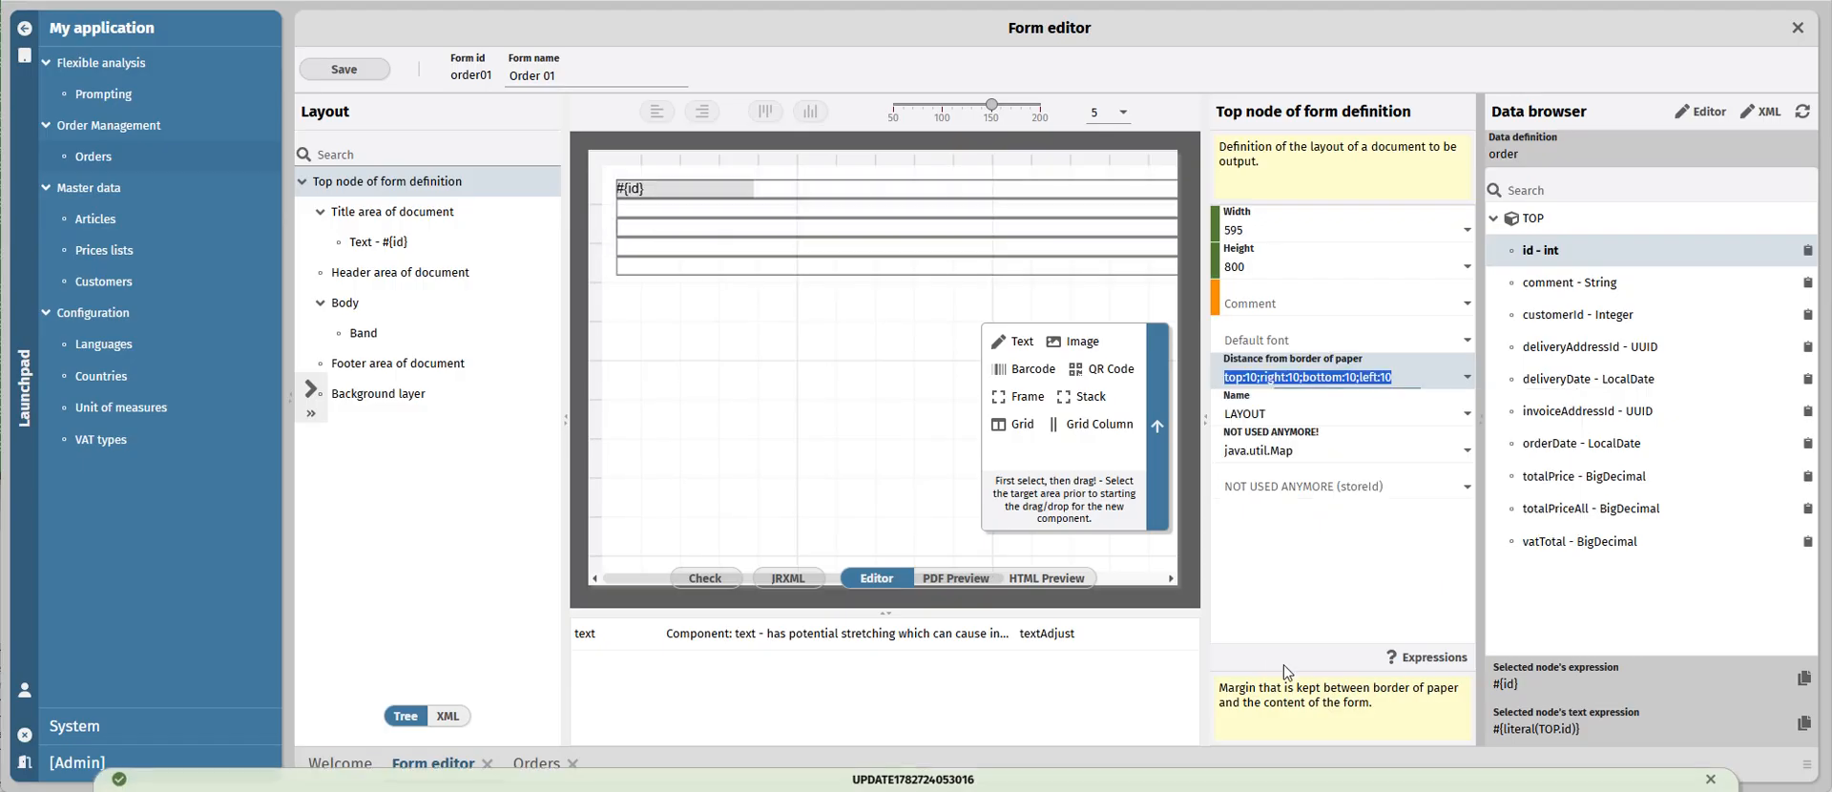
Step: Save the form, check its paper margins in the PDF preview, and return to the layout editor
left_click(341, 71)
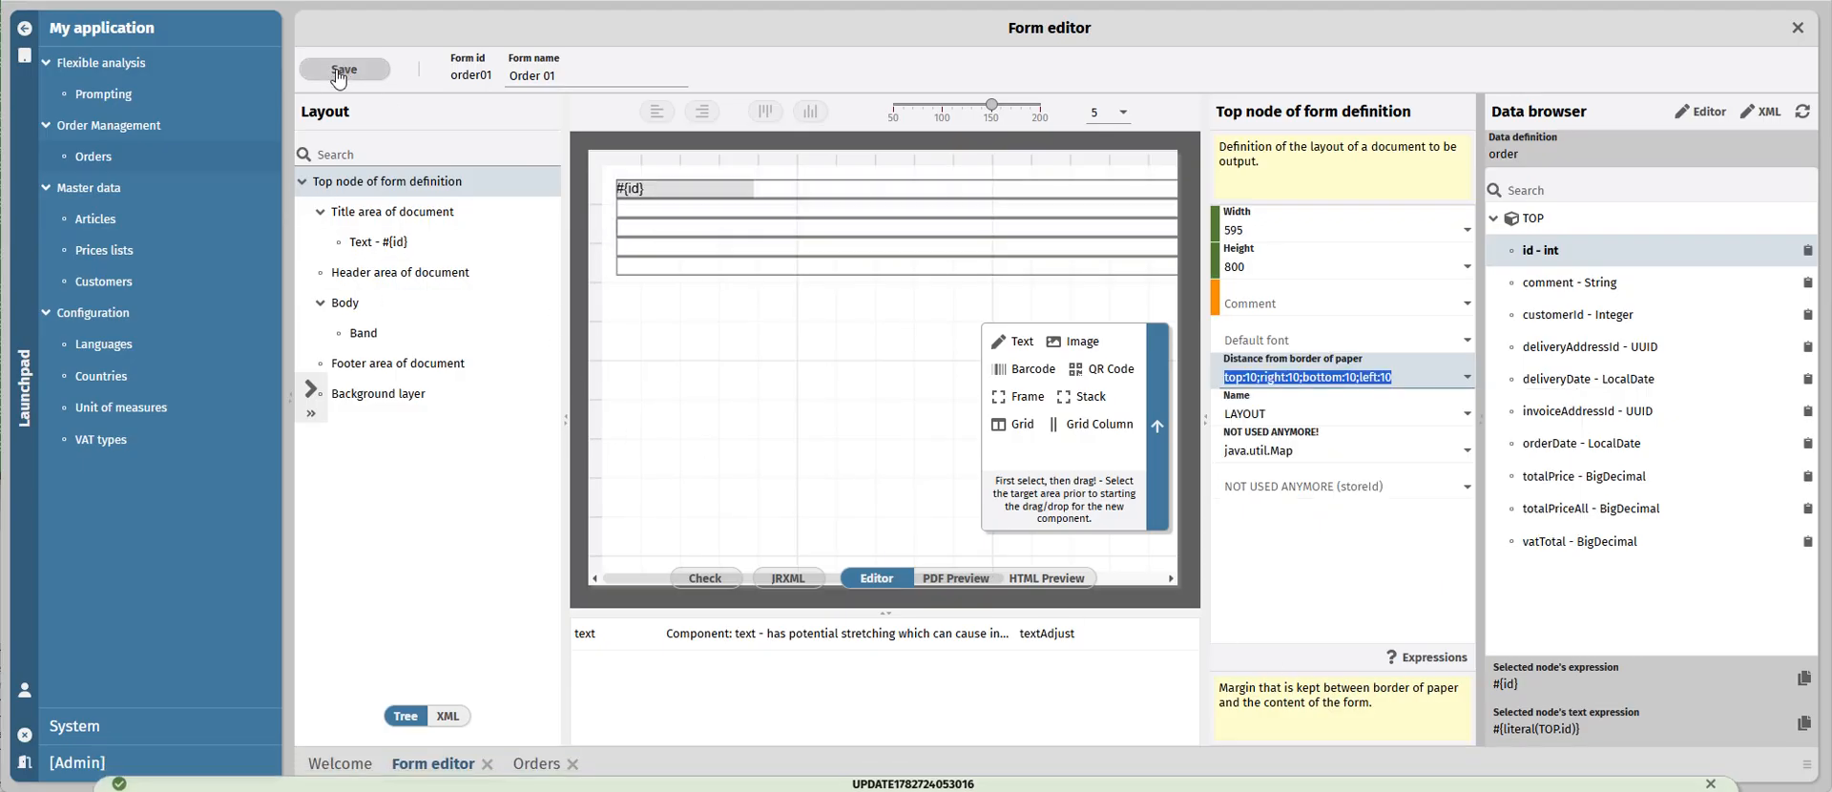
left_click(957, 580)
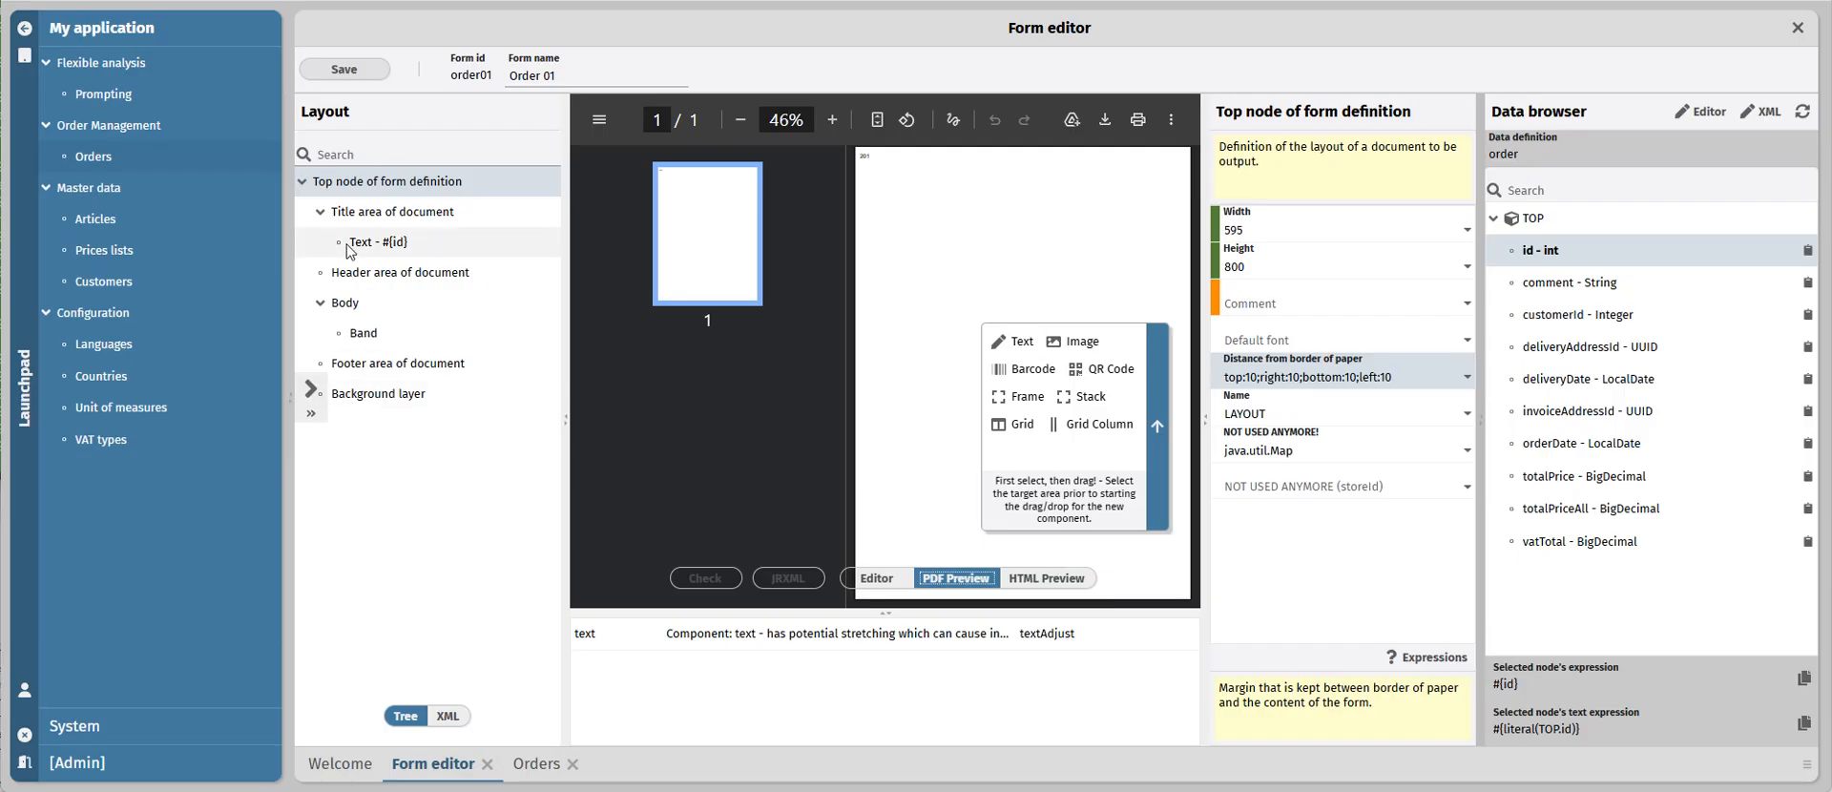
left_click(876, 579)
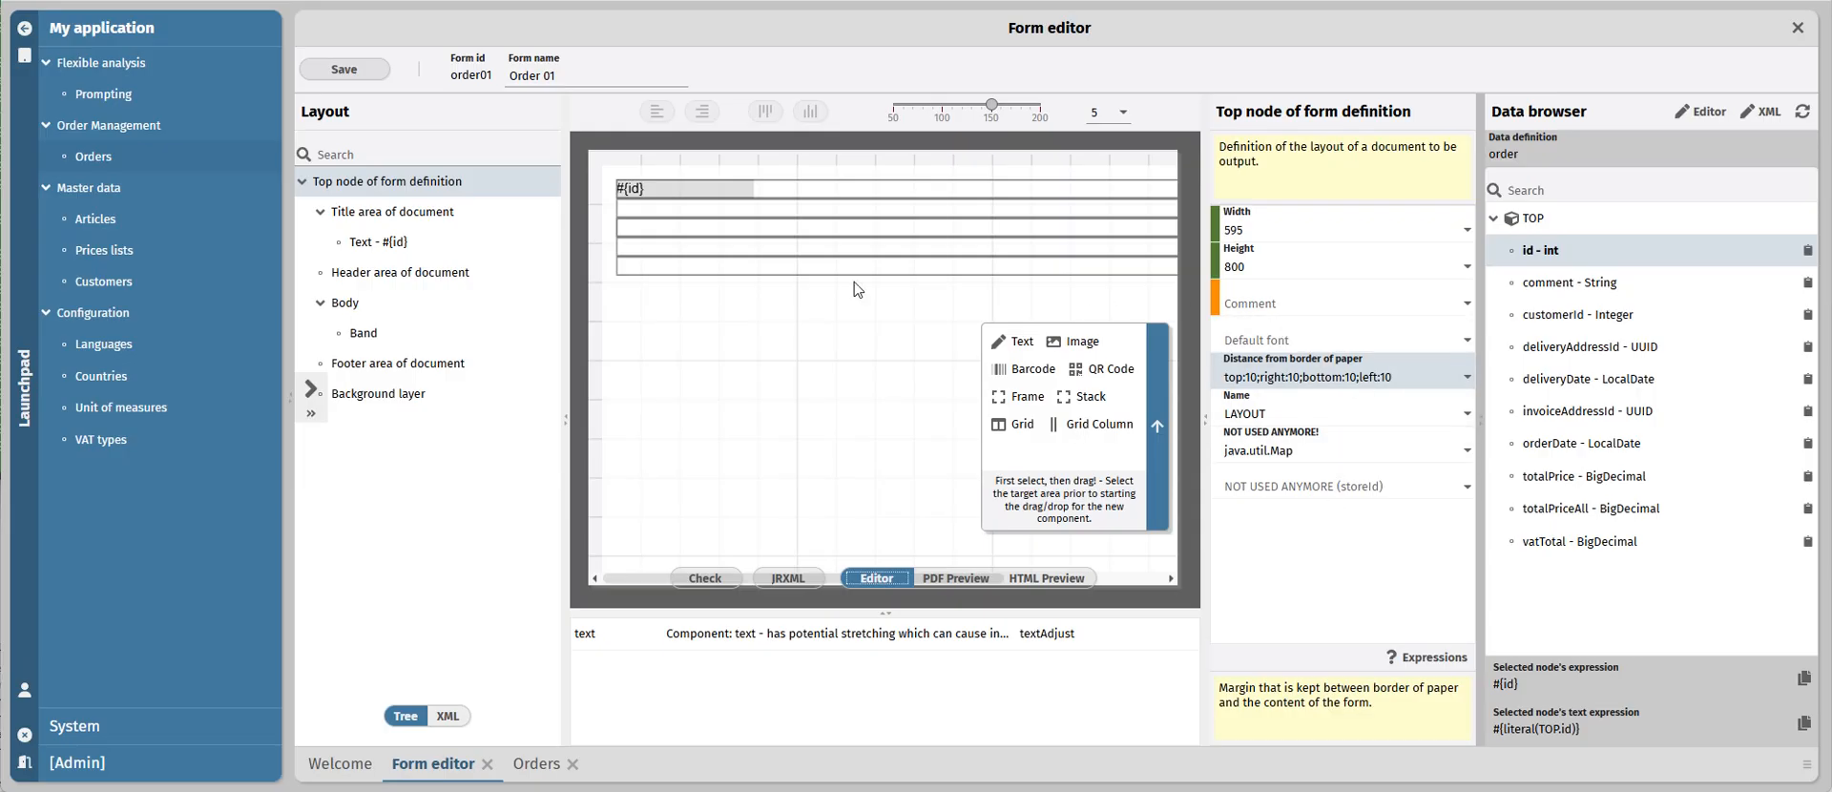
Step: Add a barcode to the title area at about x-position 136 and set its text to the order's id, #{id}
left_click(871, 197)
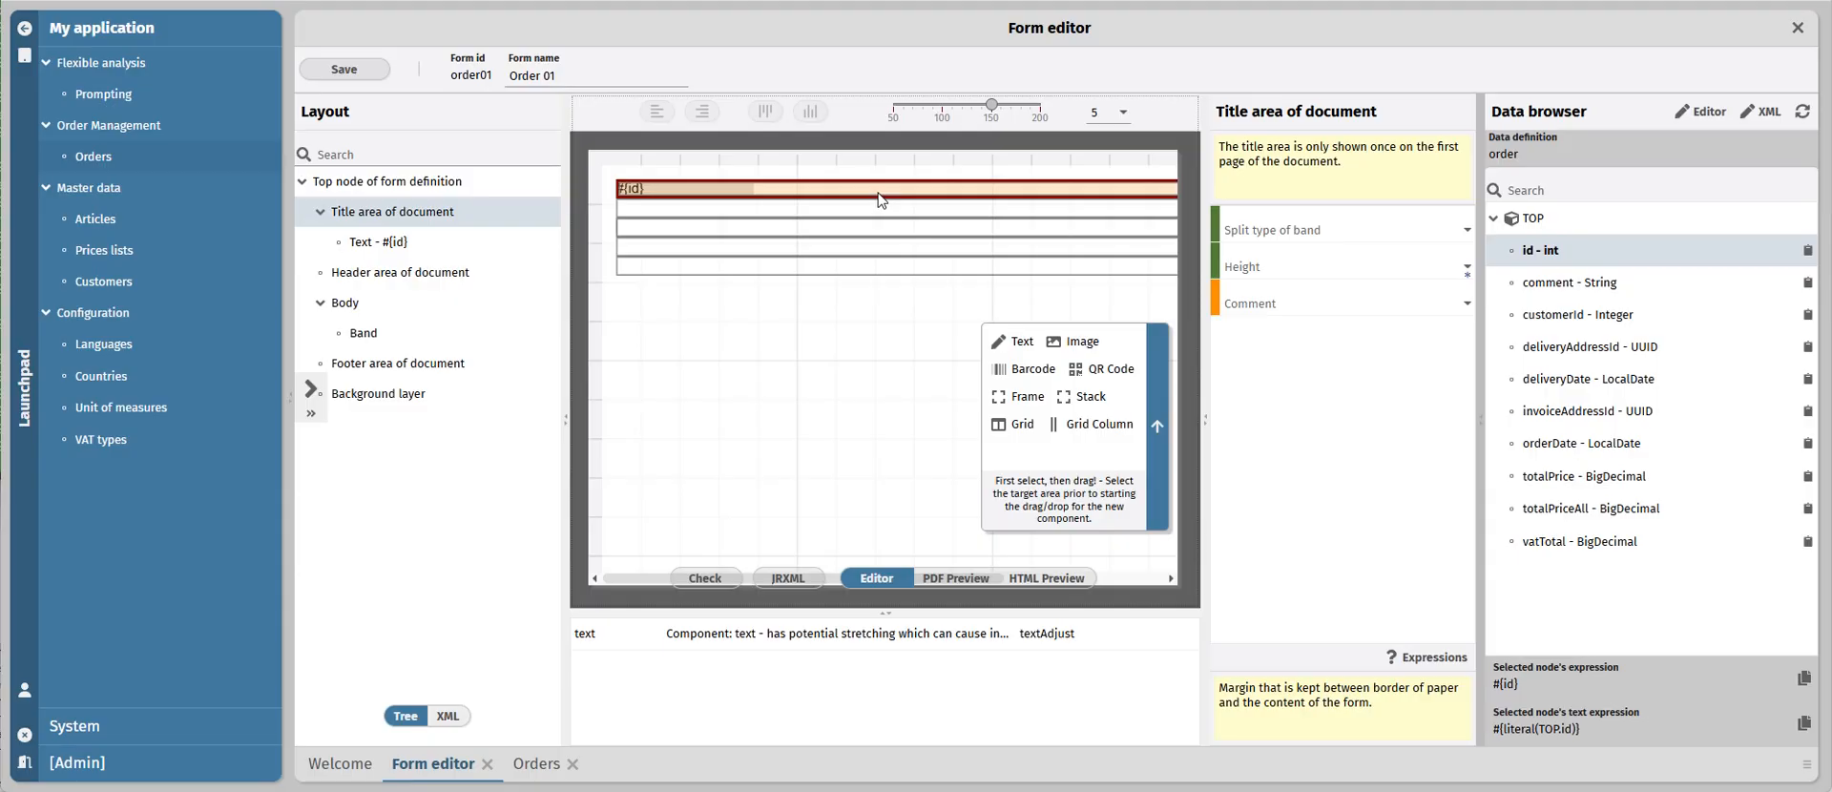
left_click_drag(1023, 370, 847, 195)
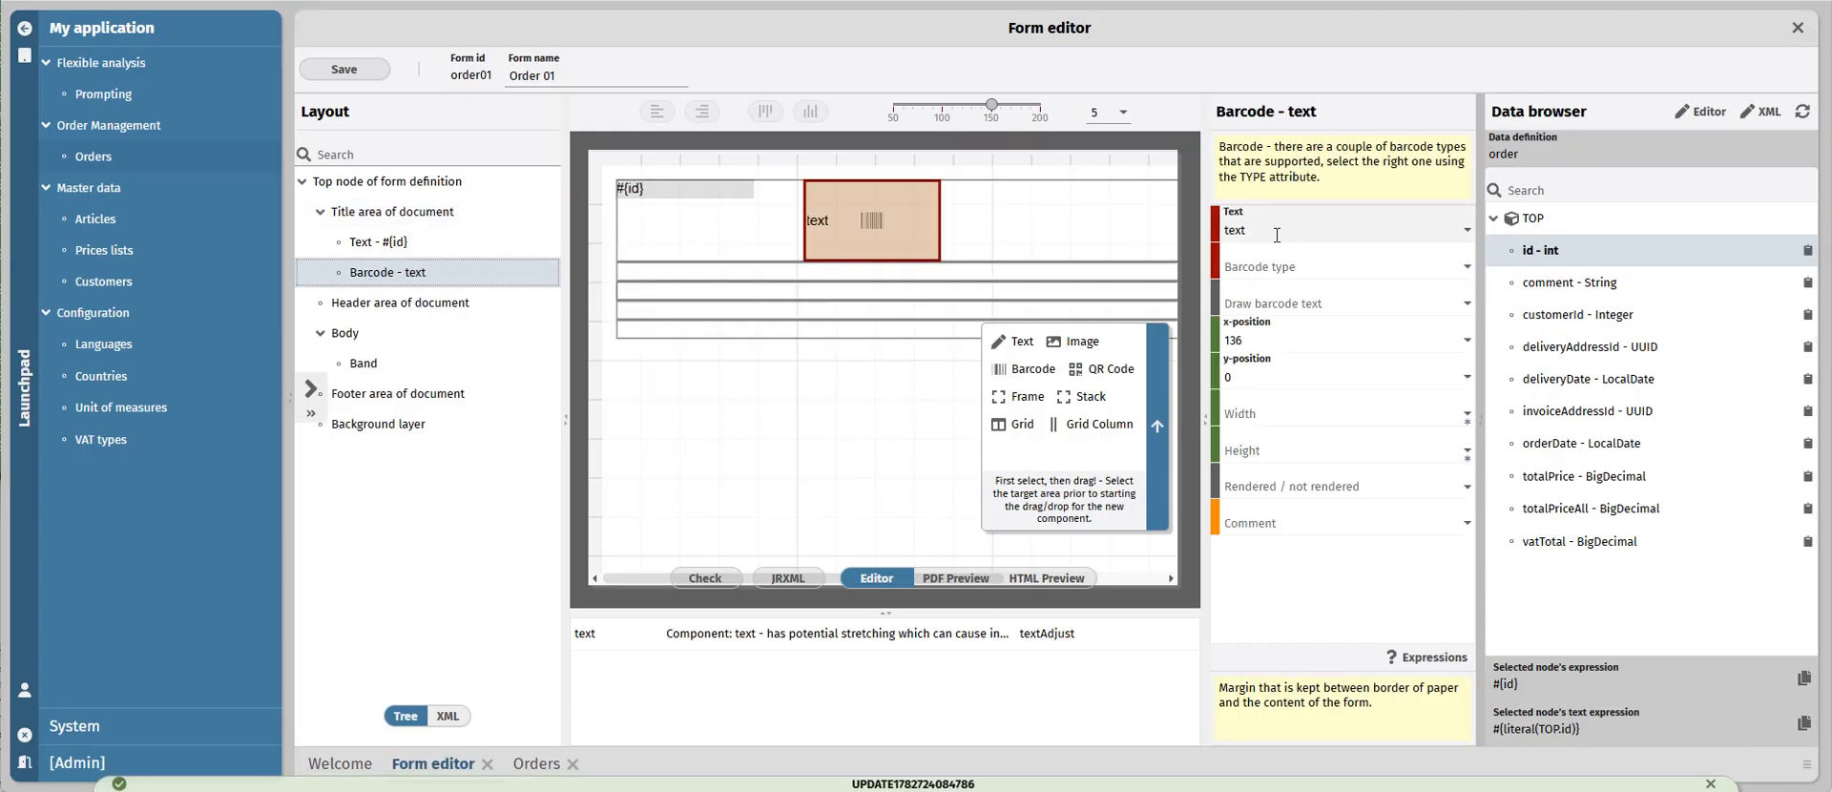
left_click_drag(1579, 258, 1298, 229)
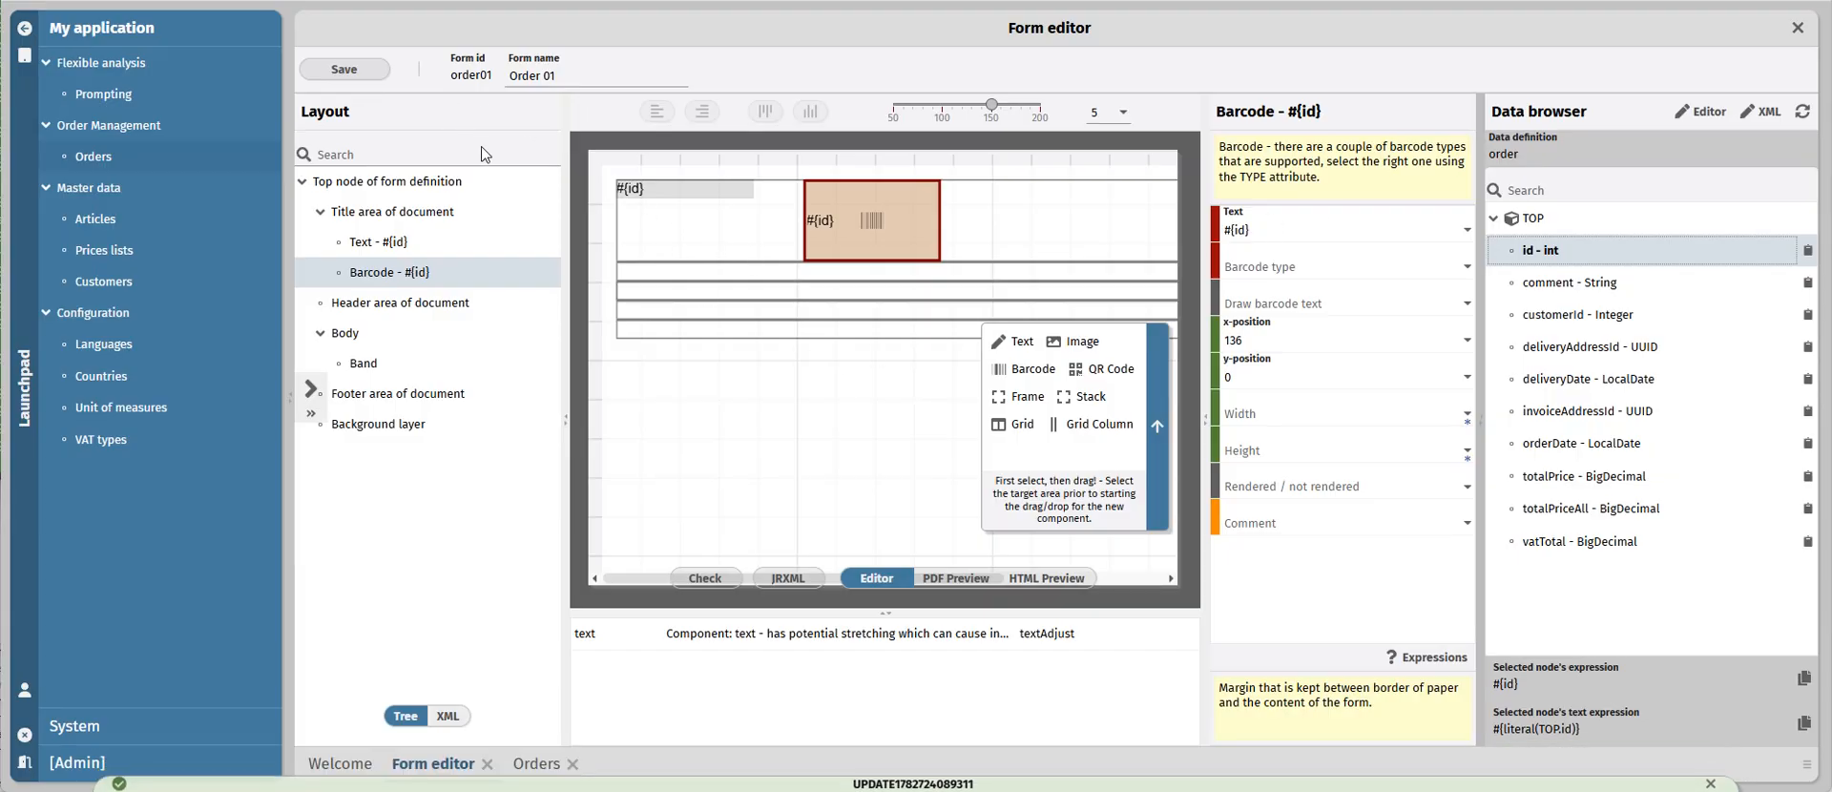
Step: Move the barcode to x-position 175, and preview the saved form as a PDF
left_click_drag(878, 224, 931, 223)
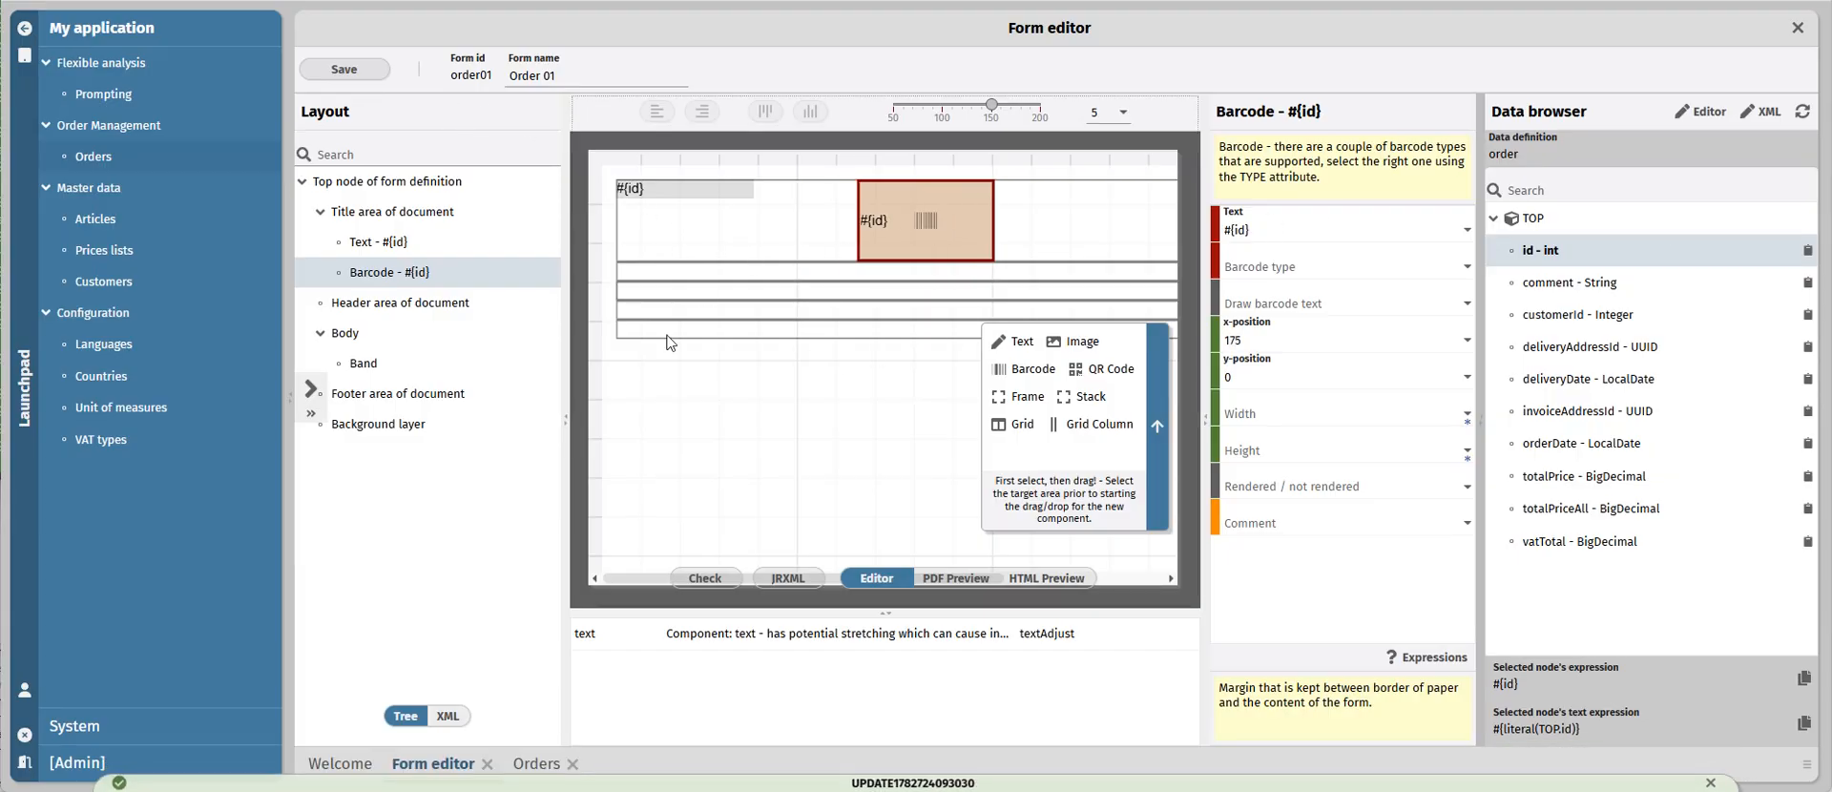
left_click(346, 68)
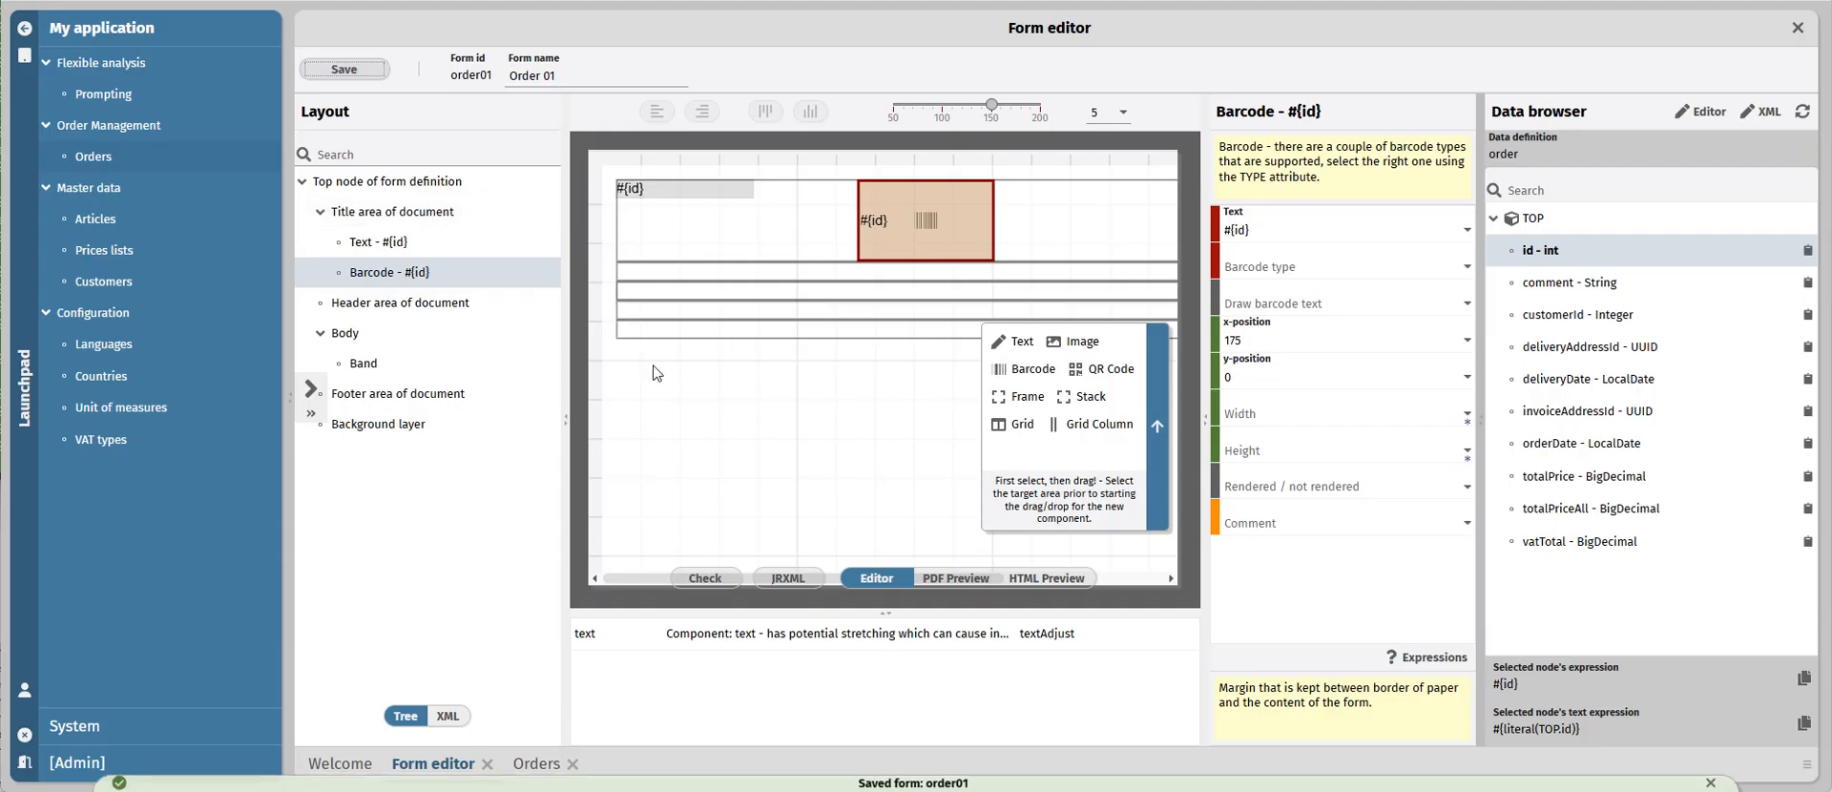
left_click(948, 584)
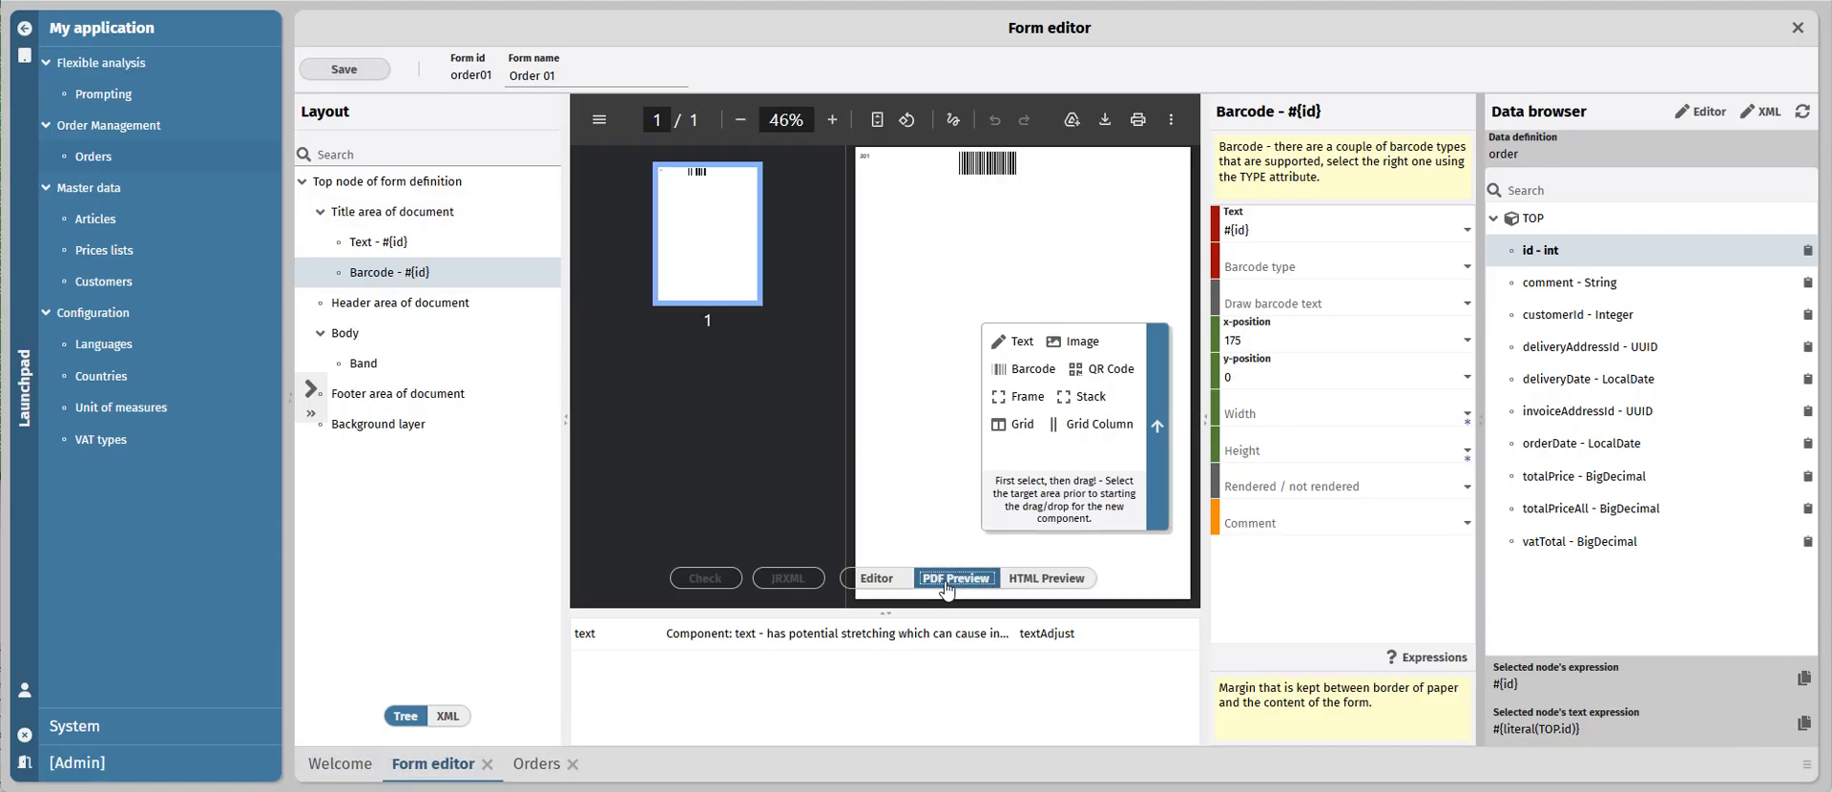